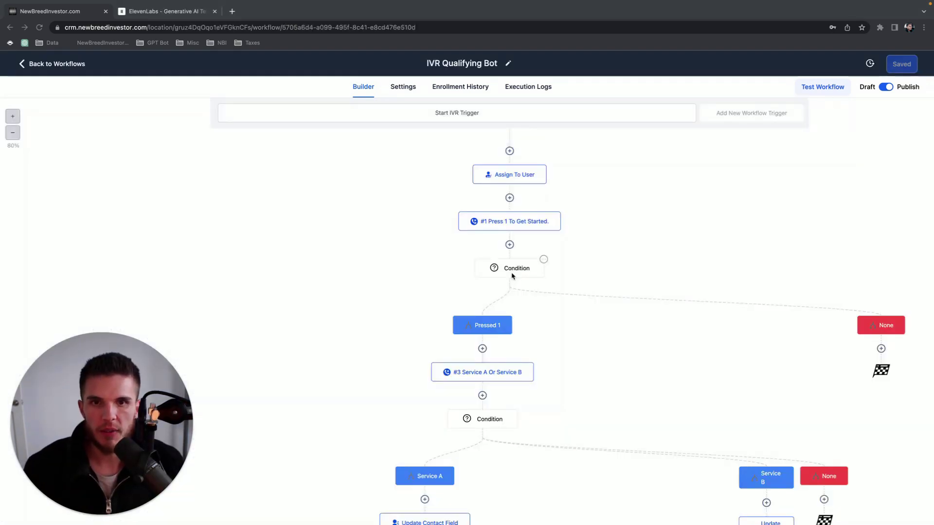
Step: Review the Start IVR Trigger settings, then examine the workflow's branches down to the appointment booking and live transfer actions
click(451, 114)
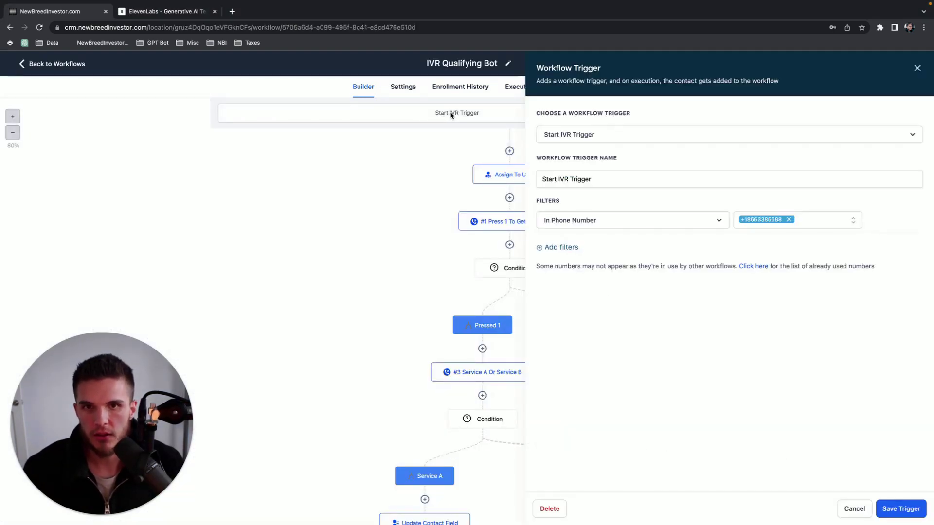
click(917, 68)
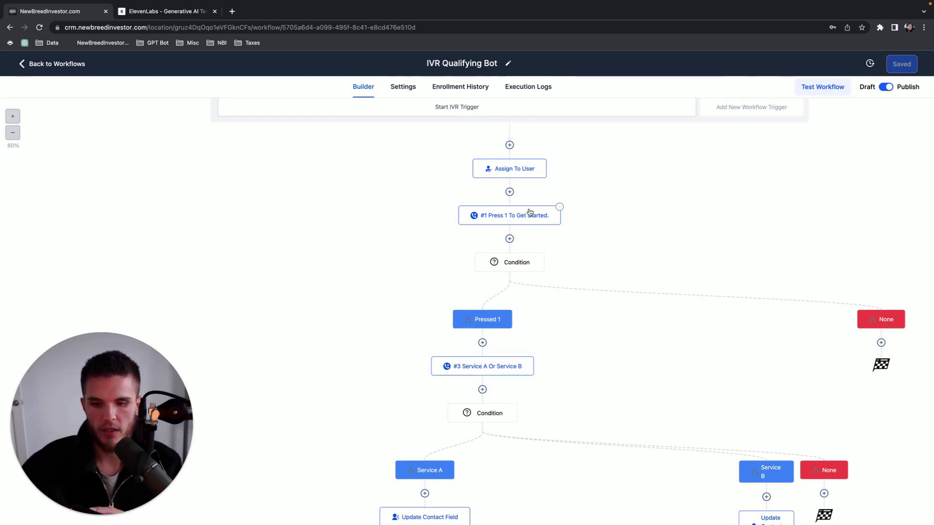
scroll(544, 271, down, 1)
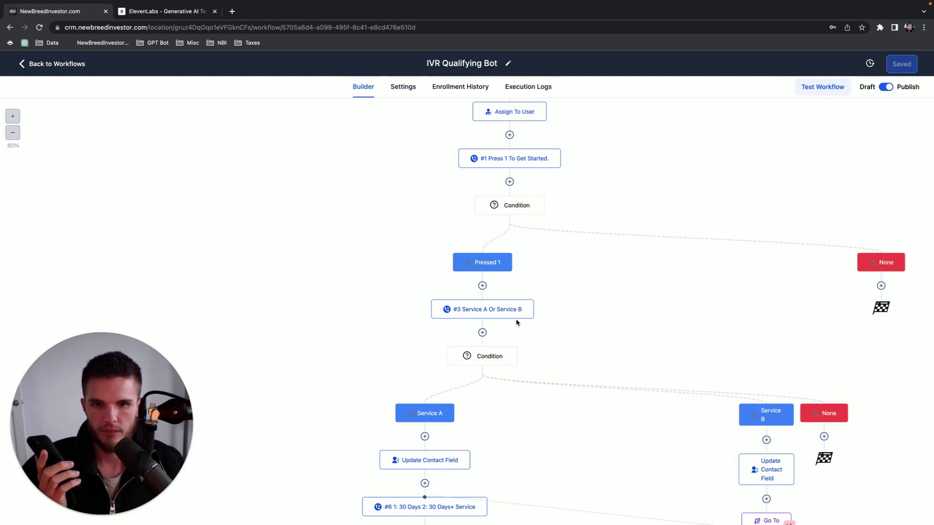
scroll(553, 317, down, 5)
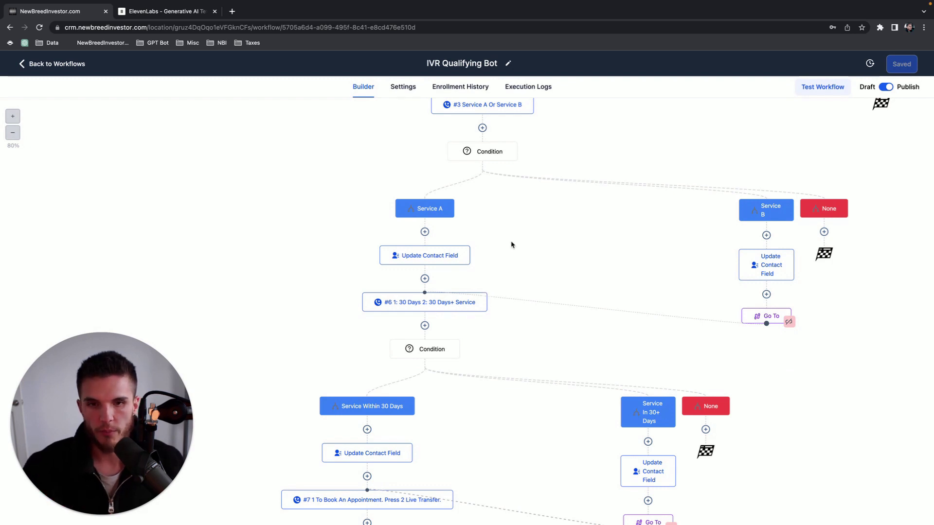
scroll(511, 239, up, 5)
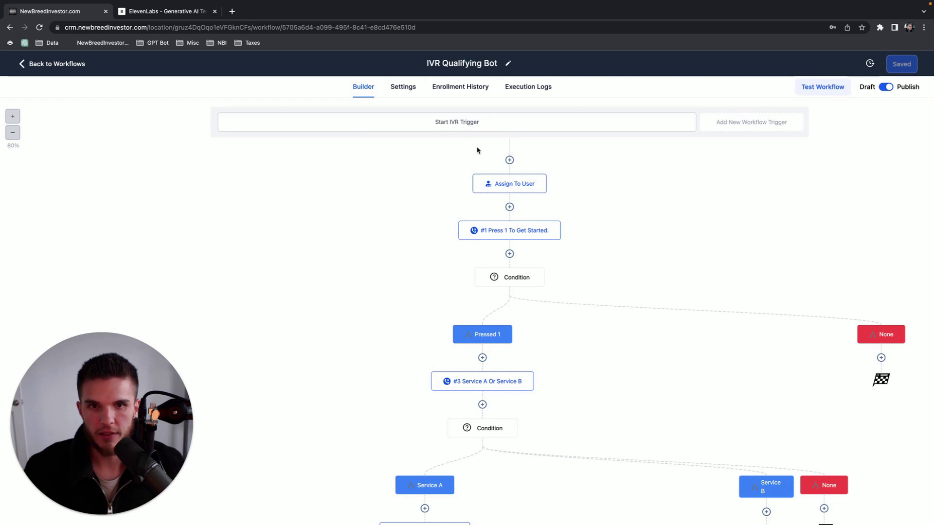
scroll(559, 240, down, 1)
scroll(562, 244, down, 10)
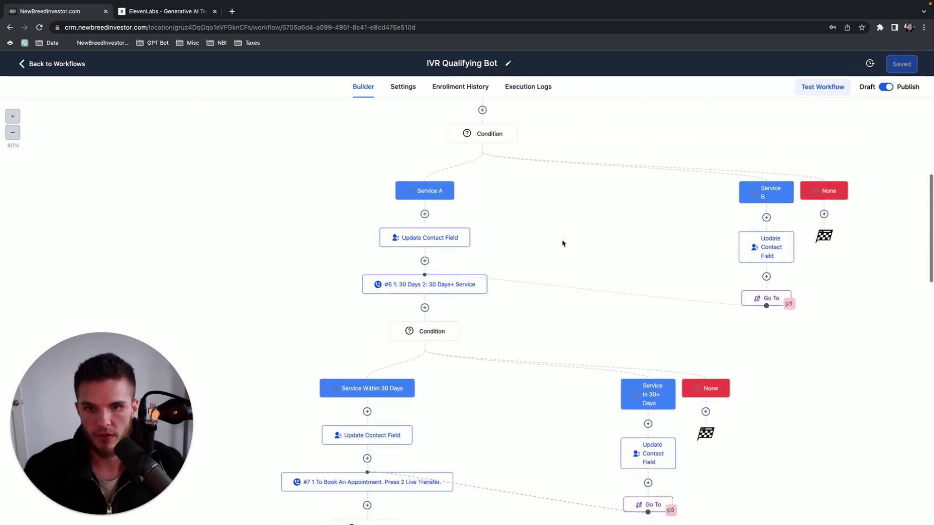
scroll(562, 244, down, 5)
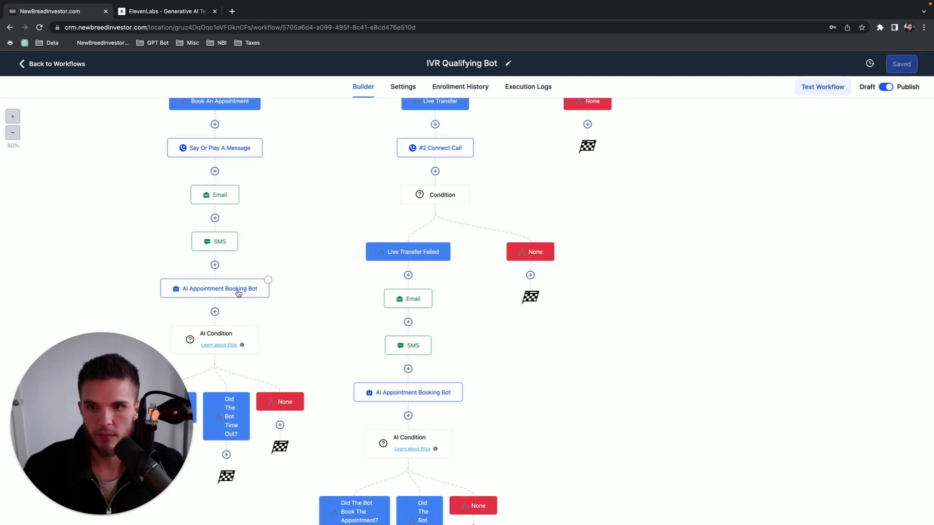
scroll(579, 334, up, 10)
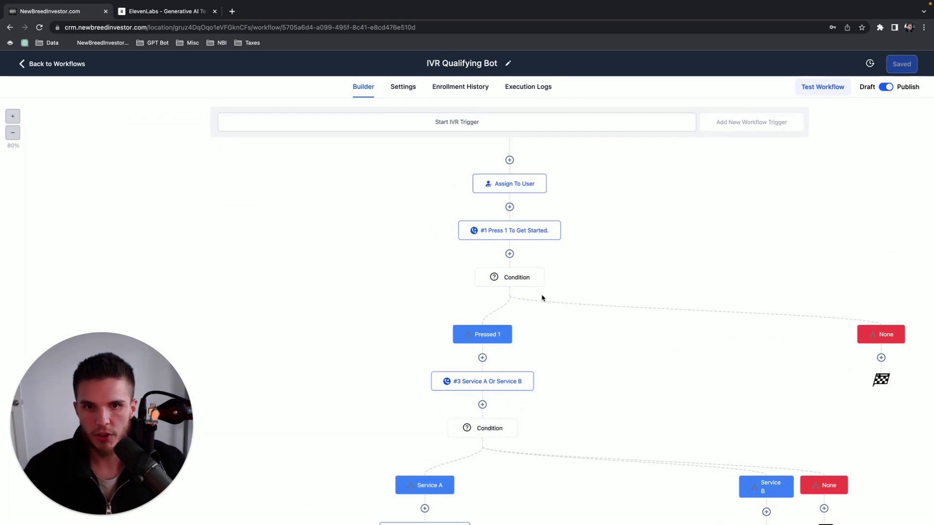
Step: Inspect the first Press 1 To Get Started action, checking its spoken text and the available say or play message options
click(188, 11)
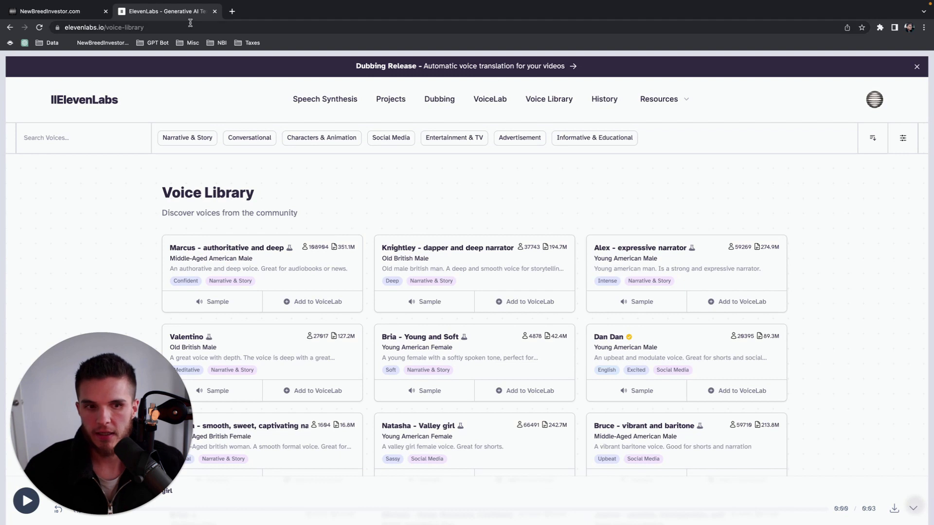
click(84, 17)
click(508, 231)
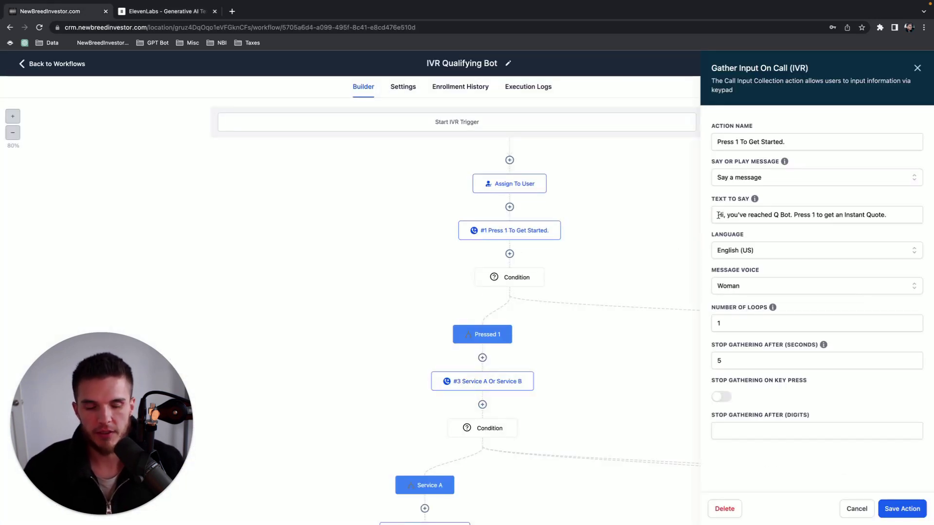
drag(718, 215, 902, 228)
click(895, 216)
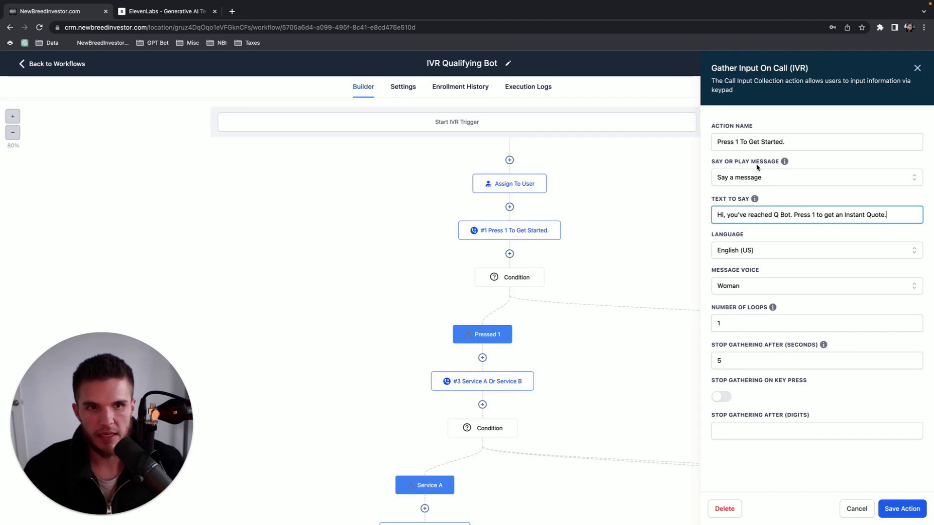
click(770, 178)
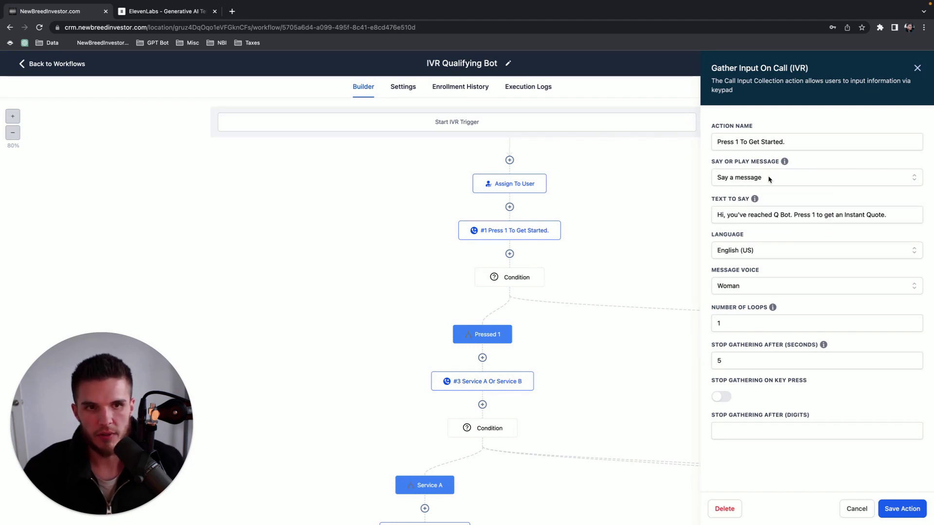
click(726, 179)
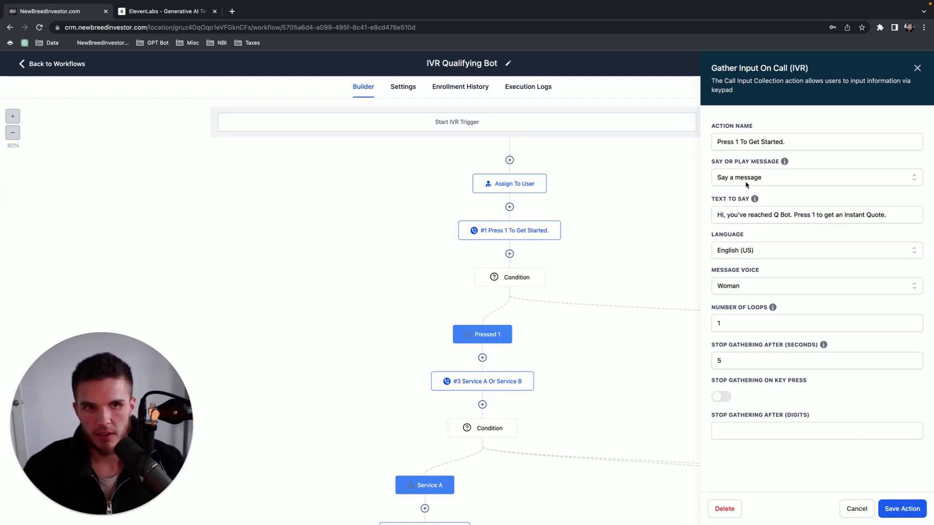
click(747, 184)
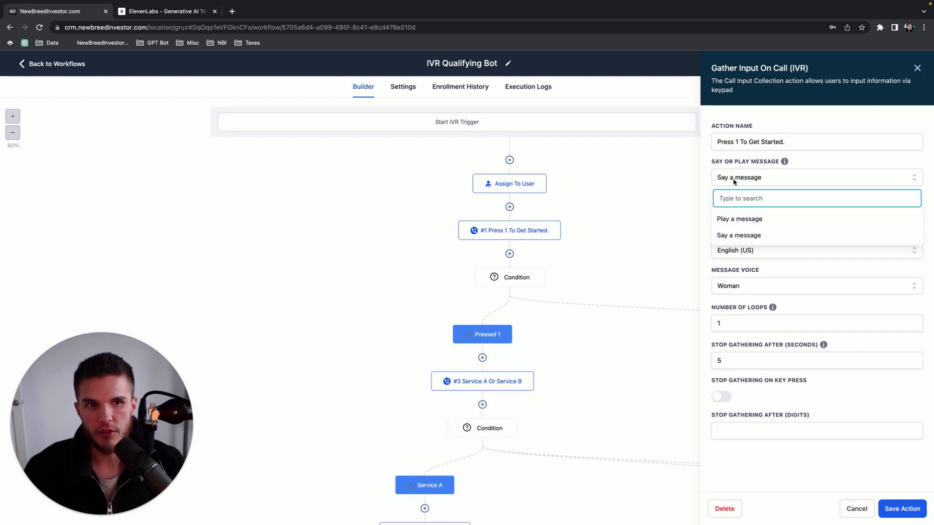
click(734, 180)
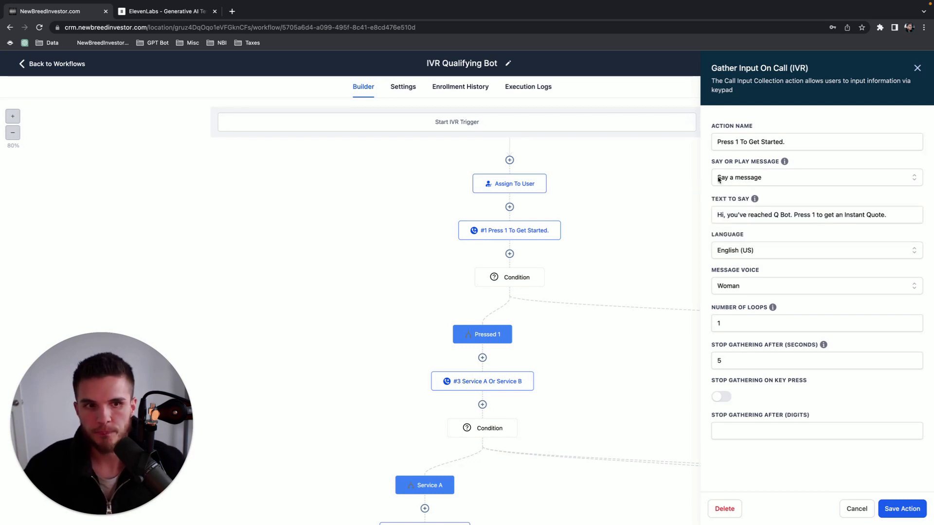
click(746, 184)
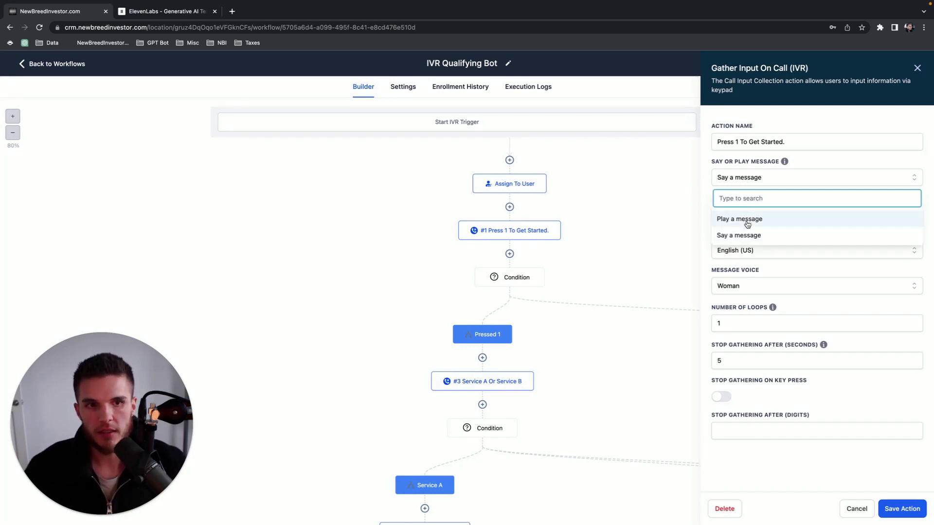
click(744, 178)
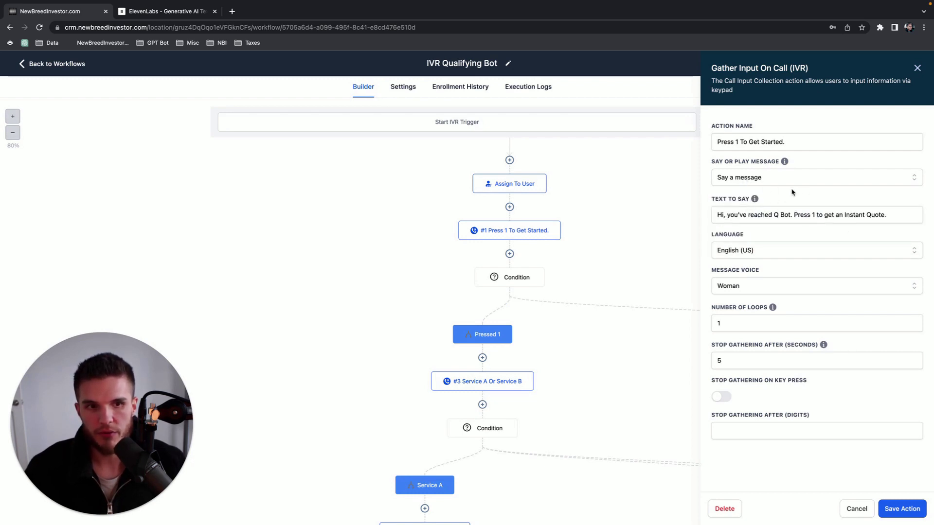
Step: Return to the workflow list and open the draft workflow IVR Qualifying Bot - 11 Labs
click(77, 64)
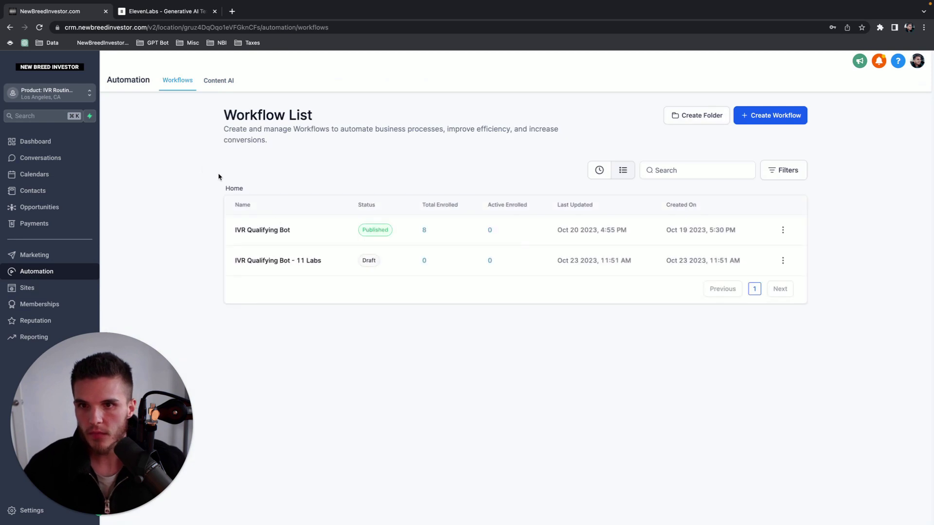
click(281, 261)
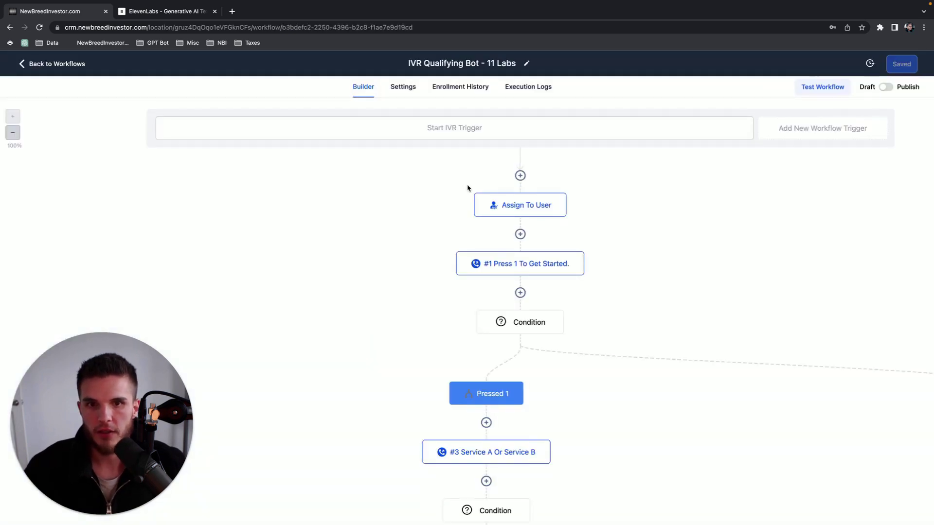
click(13, 133)
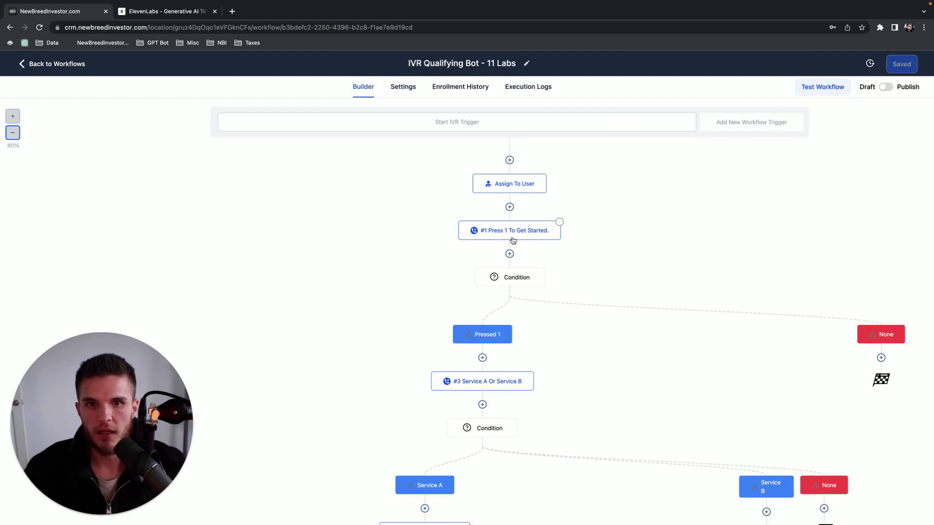
scroll(537, 244, down, 1)
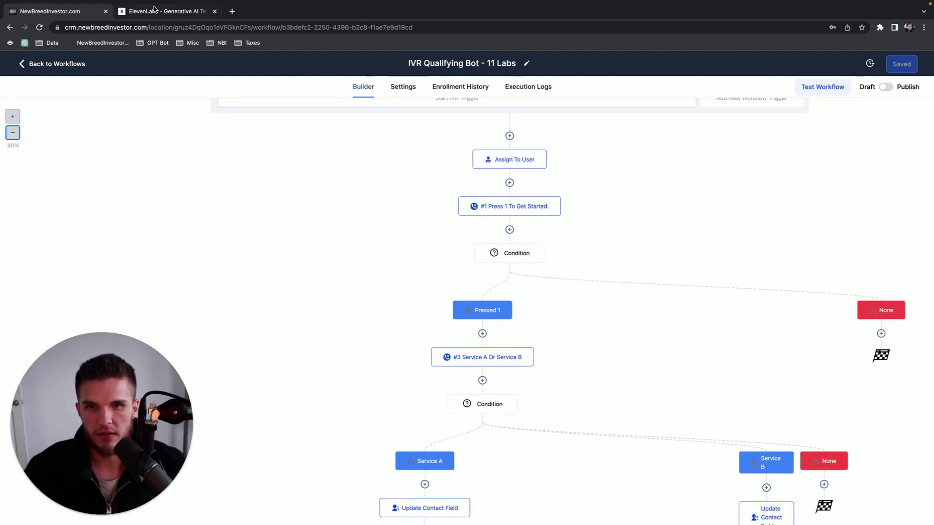
Step: Switch to ElevenLabs, browse the community voices in the Voice Library, and return to the 11 Labs workflow
key(ctrl+Tab)
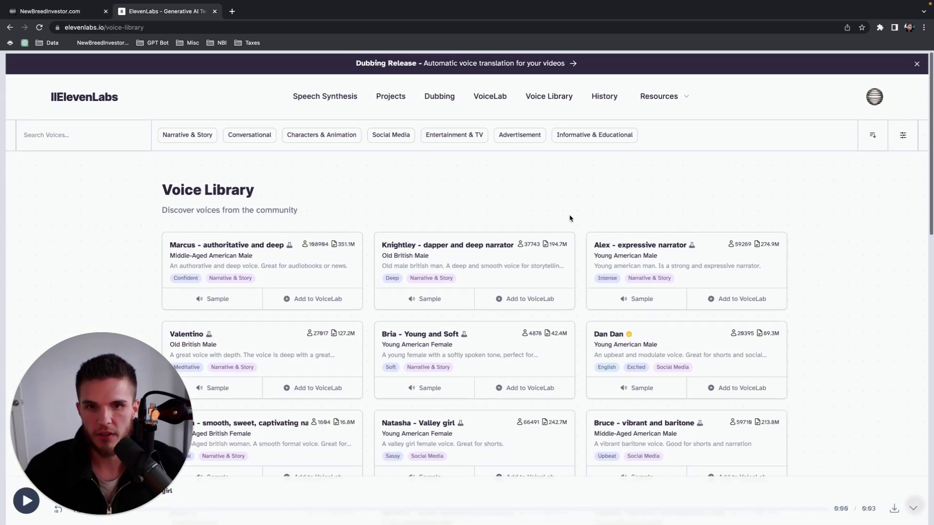
scroll(569, 217, down, 3)
scroll(579, 233, down, 4)
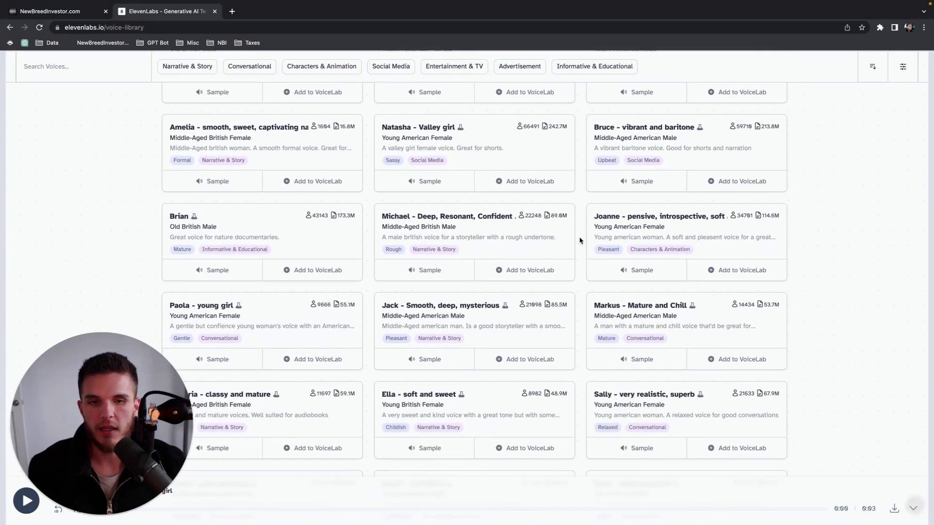
scroll(580, 241, up, 7)
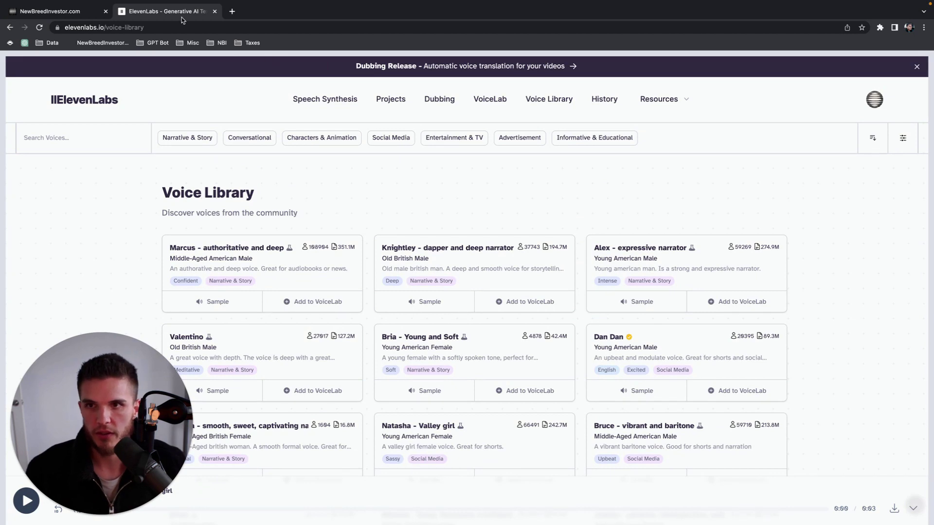
click(51, 13)
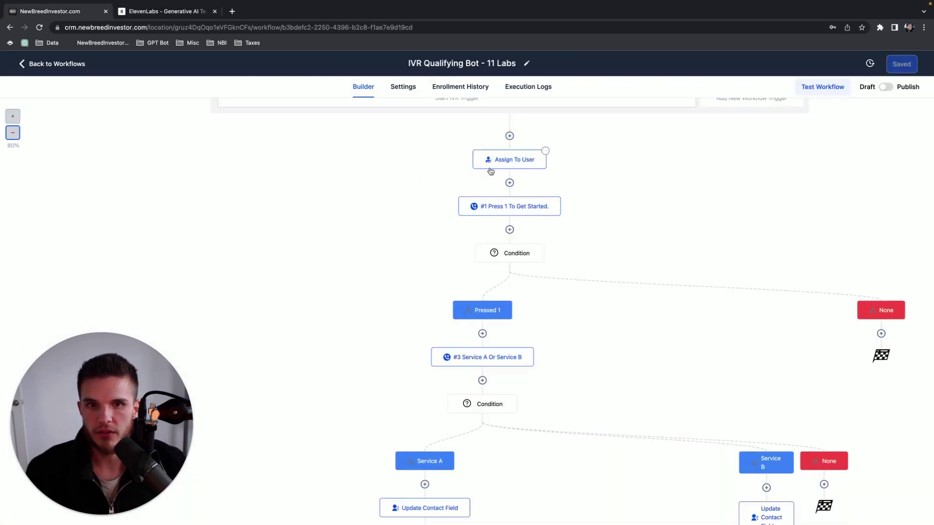
scroll(524, 139, up, 1)
click(181, 17)
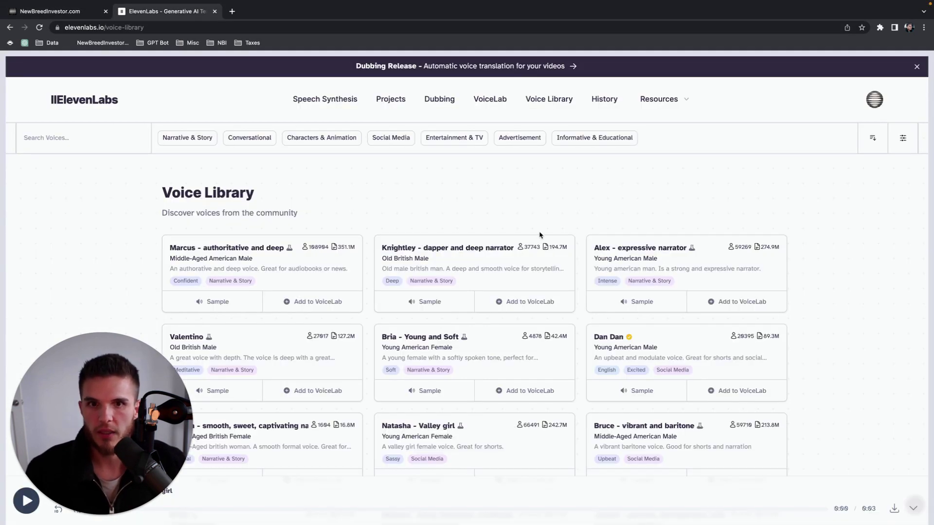
click(97, 14)
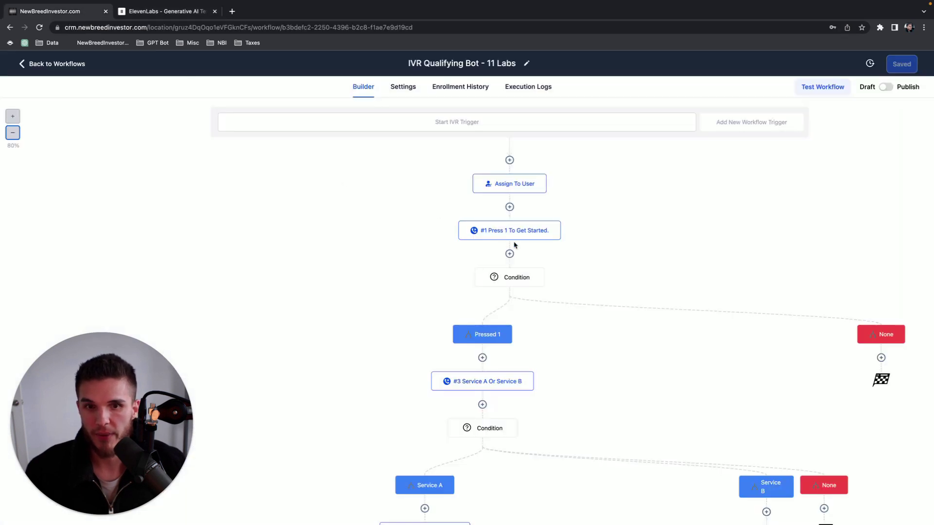
Step: Examine the text to say in the draft workflow's Press 1 To Get Started action, then close it without saving
mouse_move(550, 235)
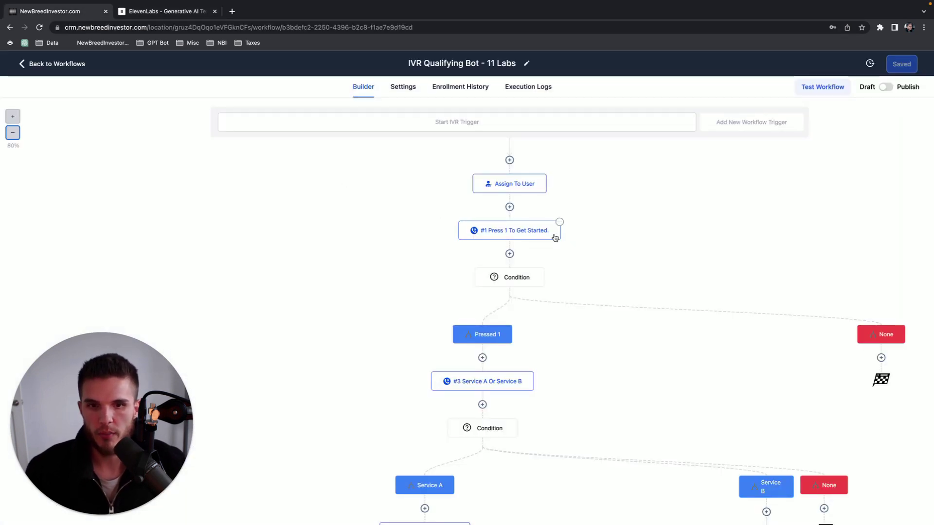
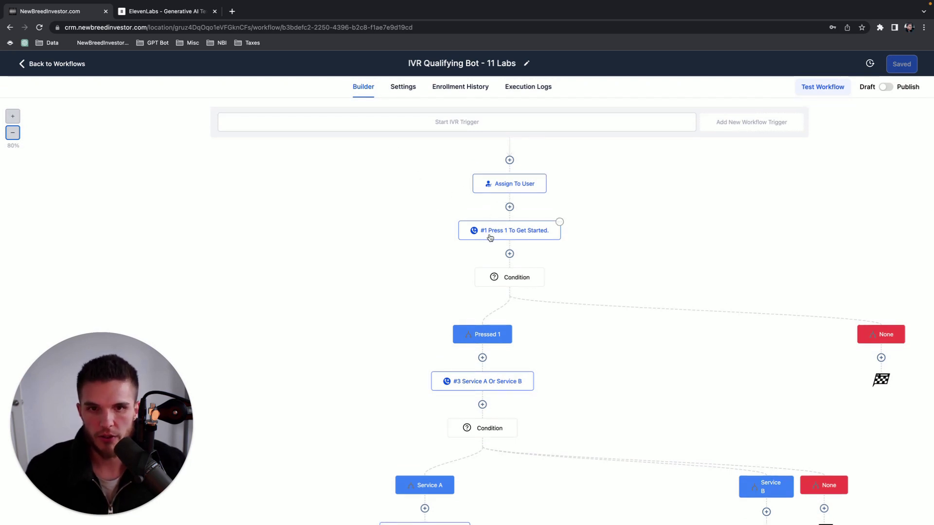
click(548, 239)
drag(715, 216, 811, 223)
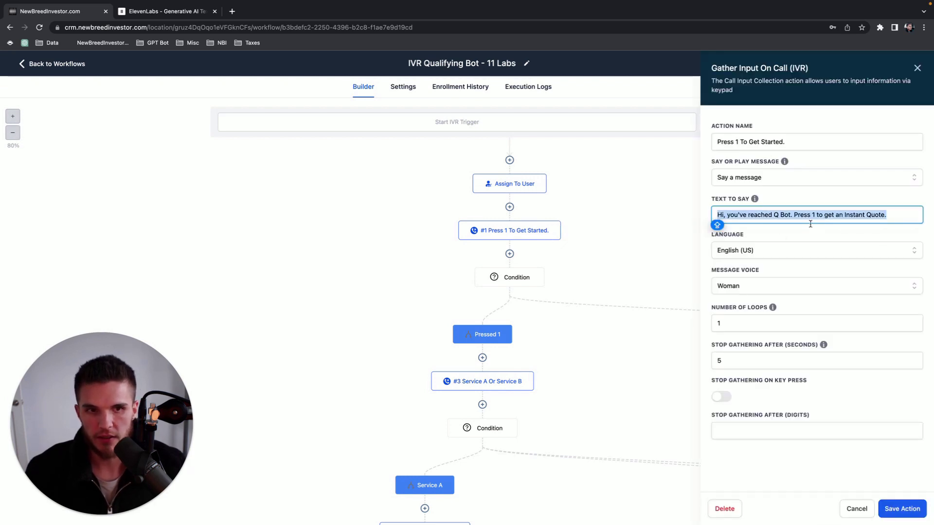
click(889, 220)
drag(890, 220, 718, 213)
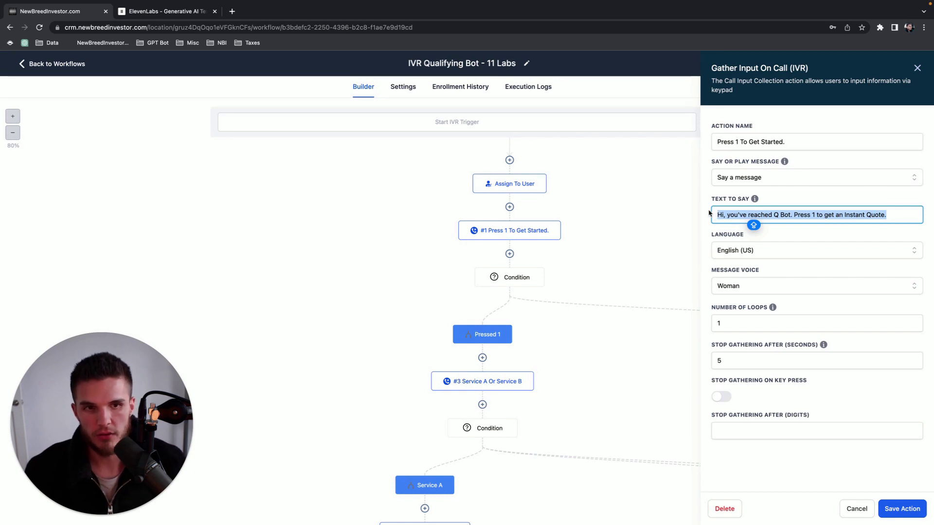
click(718, 215)
click(918, 68)
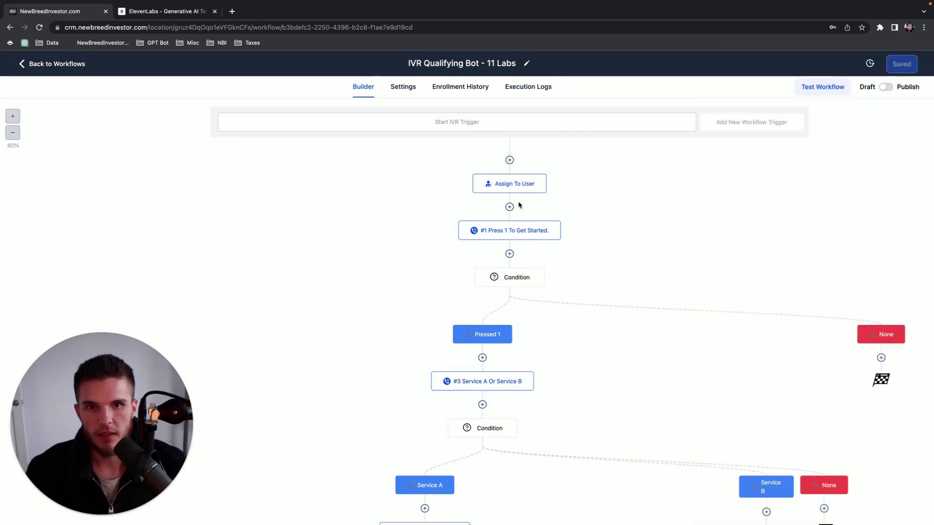
Step: Inspect the digits rule for the Pressed 1 branch in the first condition, then close the condition
scroll(518, 200, down, 1)
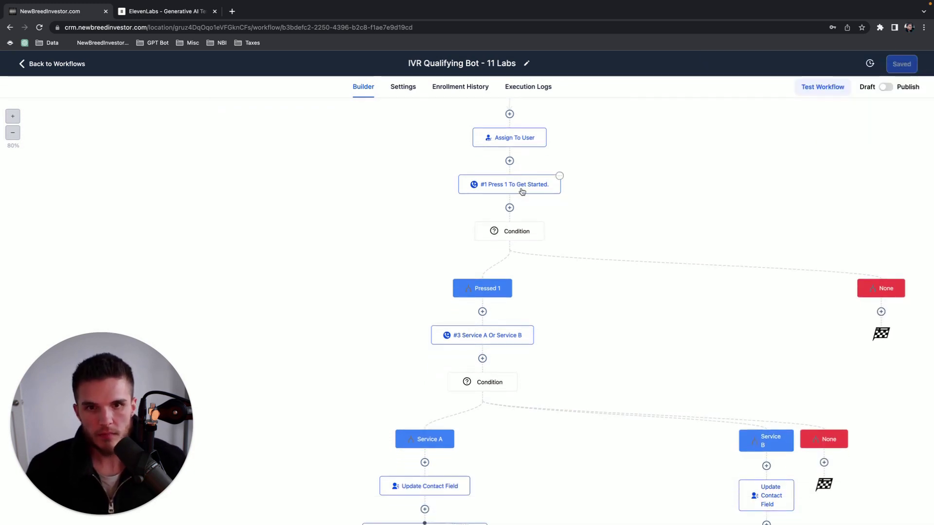
click(523, 236)
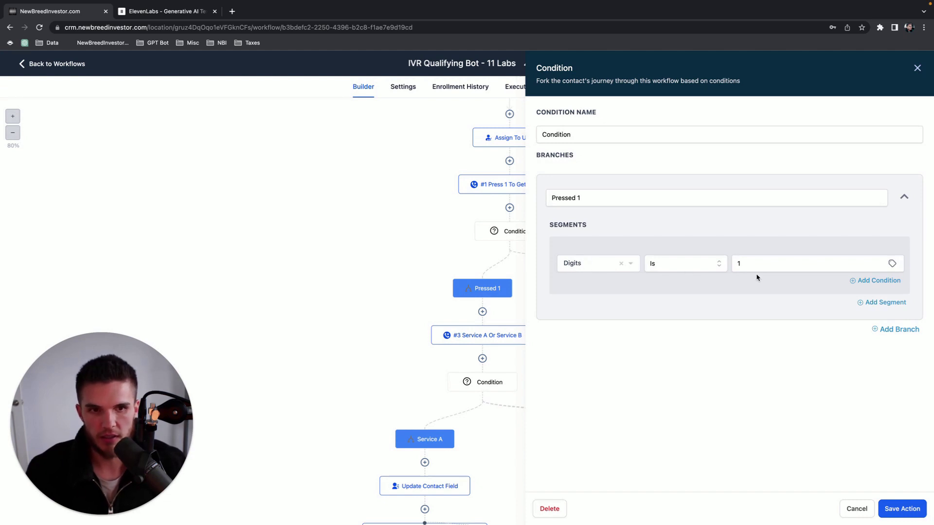
click(917, 67)
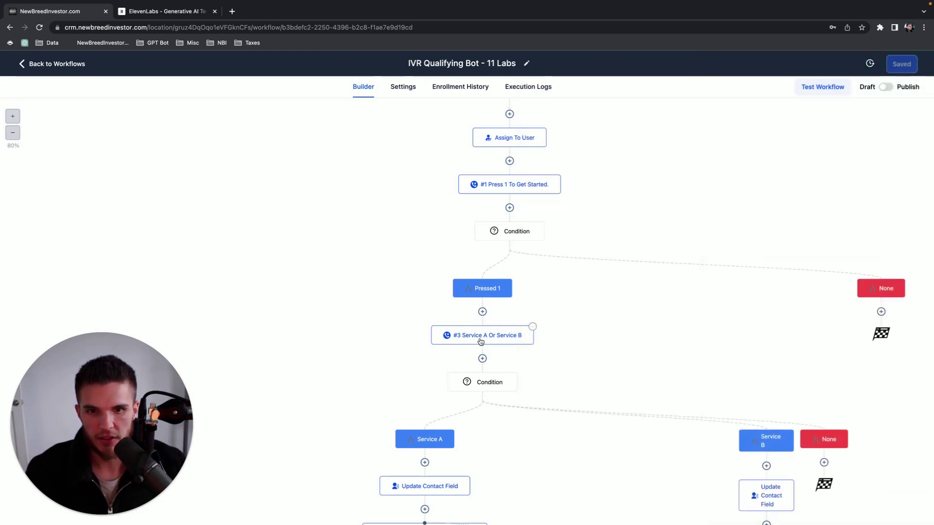
Step: Examine the full branch structure of the 11 Labs workflow, from the Start IVR Trigger to the appointment booking bots
scroll(500, 337, down, 3)
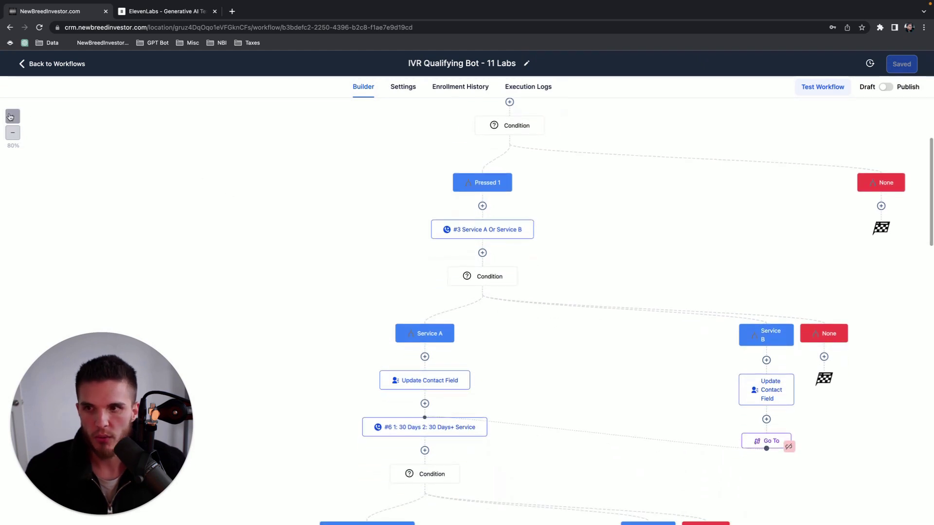
click(13, 132)
scroll(500, 245, down, 4)
scroll(500, 244, down, 8)
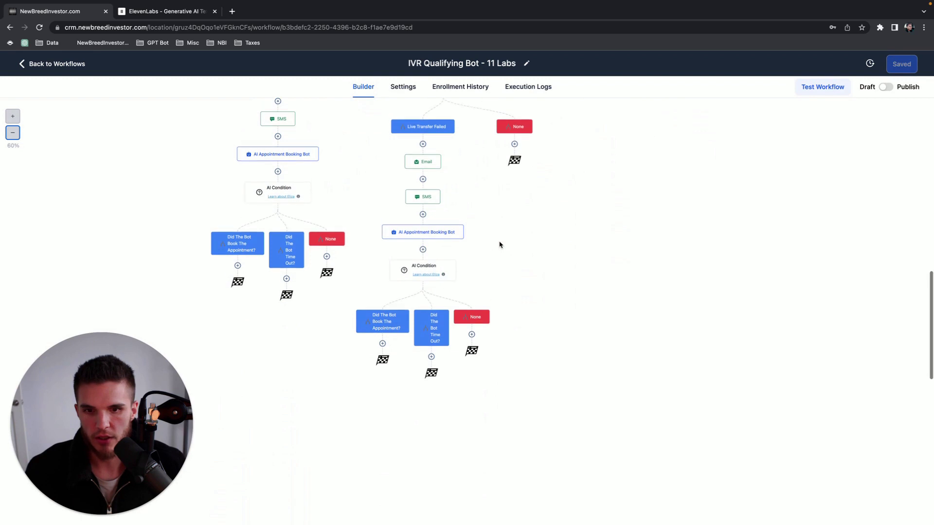
scroll(500, 245, up, 10)
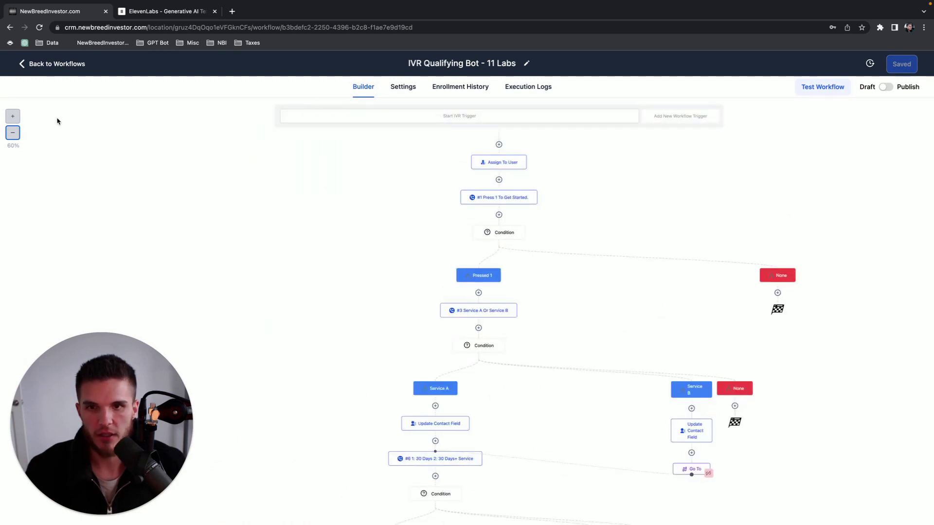
click(13, 116)
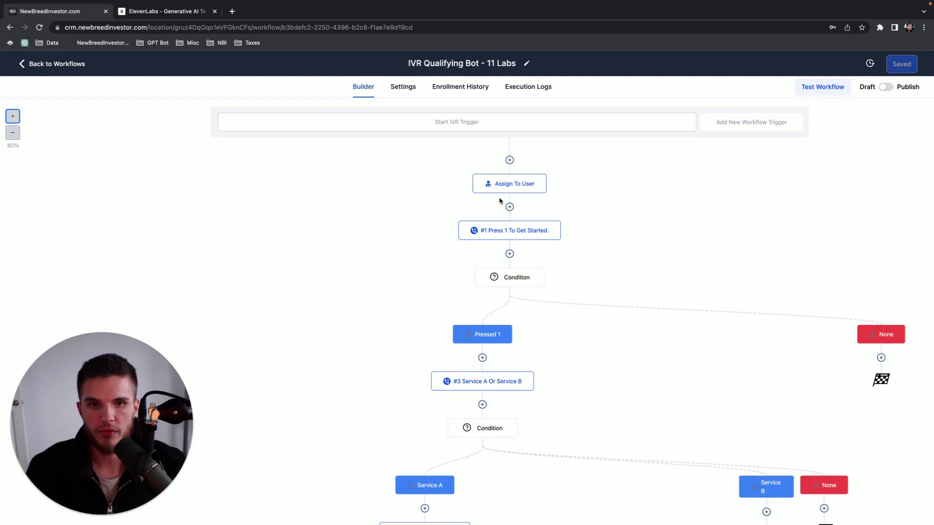
Step: Open the Press 1 To Get Started action and select its entire text to say
click(500, 236)
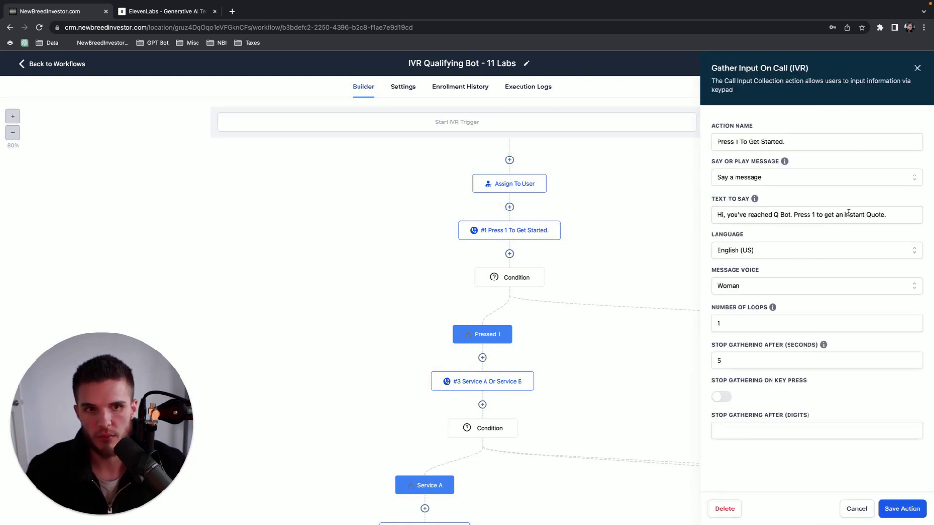
click(918, 68)
click(553, 227)
drag(894, 214, 714, 213)
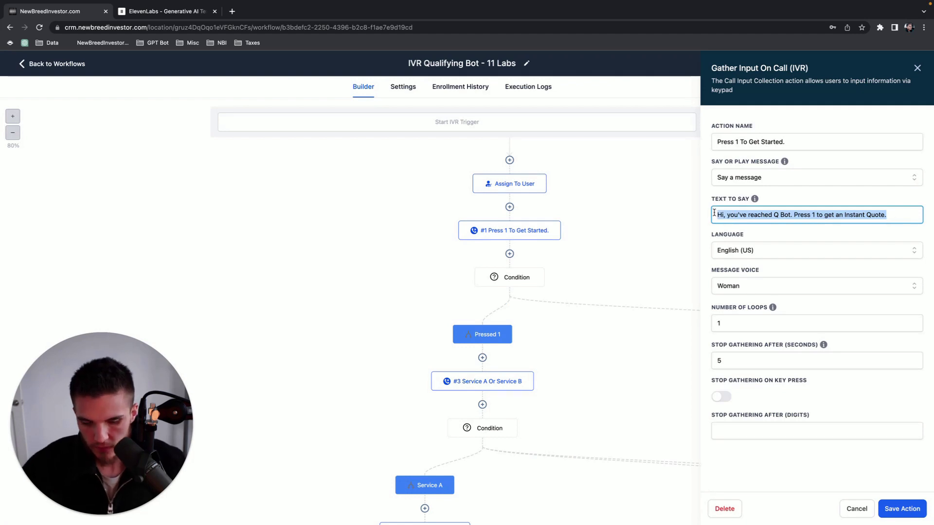
Step: Switch to ElevenLabs and browse the community voices in the Voice Library
click(166, 11)
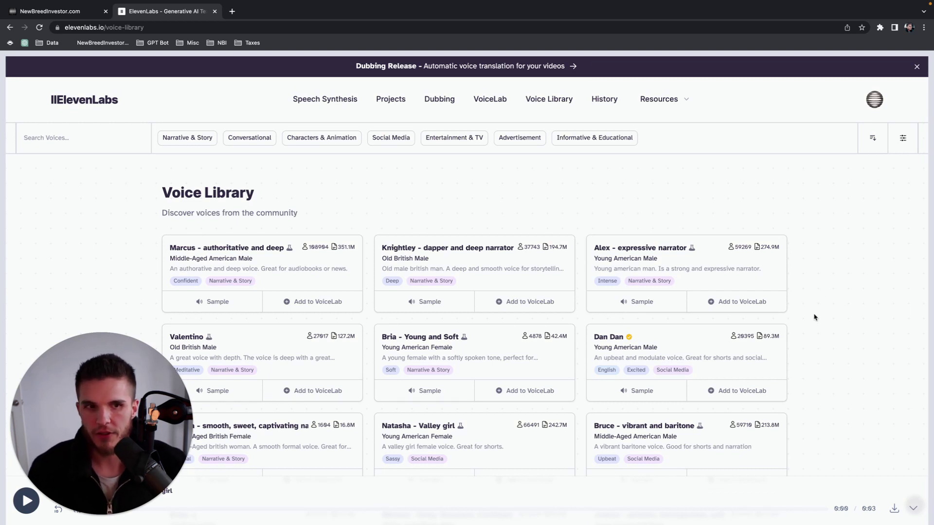
scroll(816, 321, down, 1)
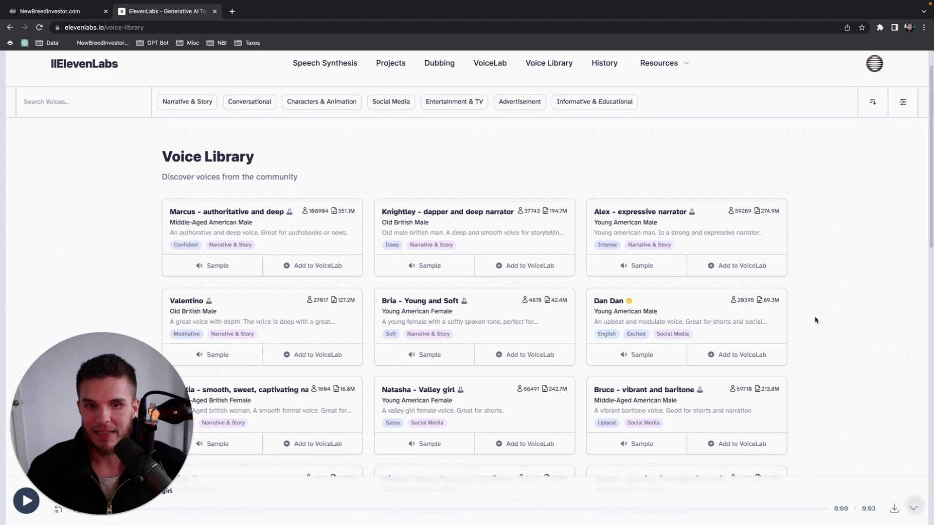
scroll(815, 320, up, 1)
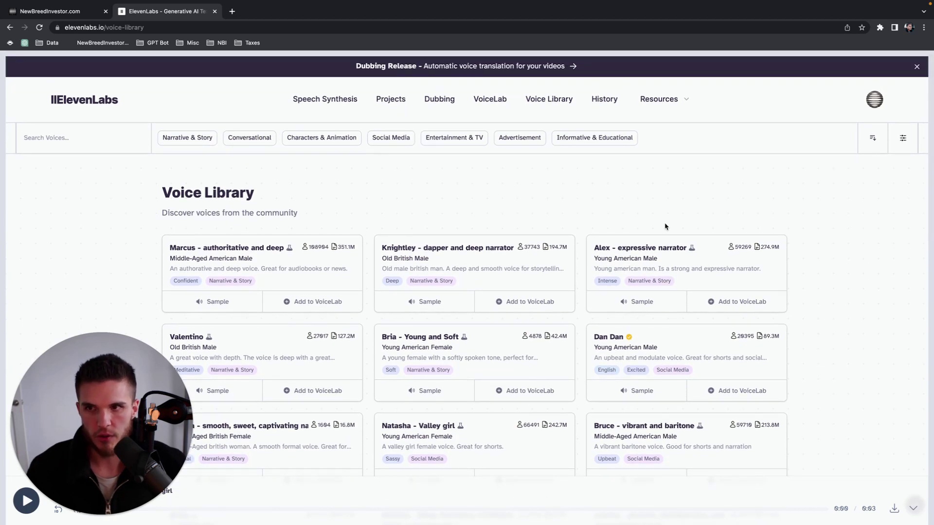
scroll(831, 320, down, 1)
scroll(831, 320, down, 4)
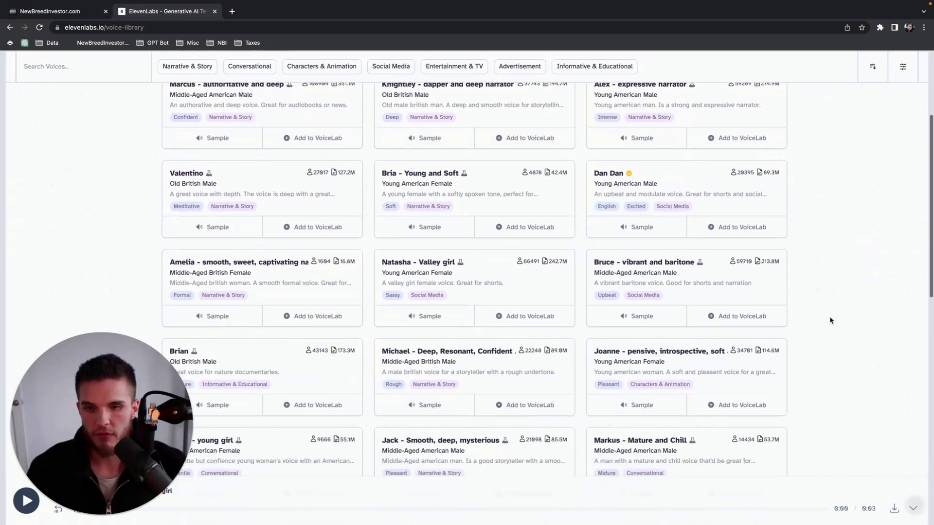
scroll(831, 321, up, 5)
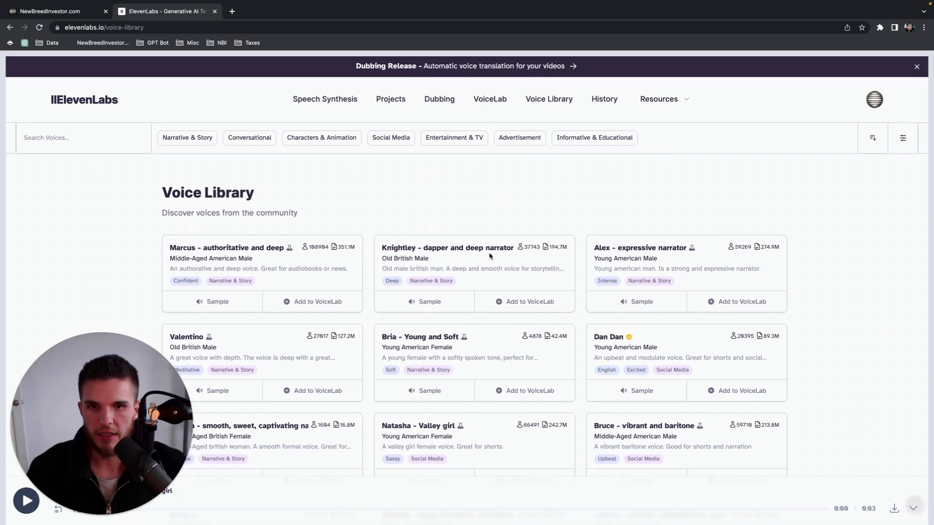
scroll(456, 214, down, 1)
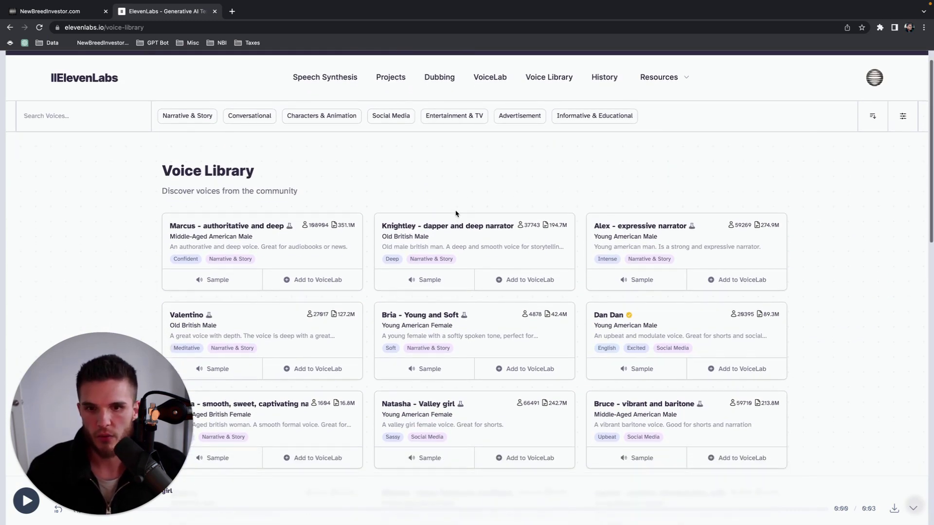
Step: Check the message settings of the Press 1 To Get Started action in the workflow, and return to the ElevenLabs Voice Library
click(73, 11)
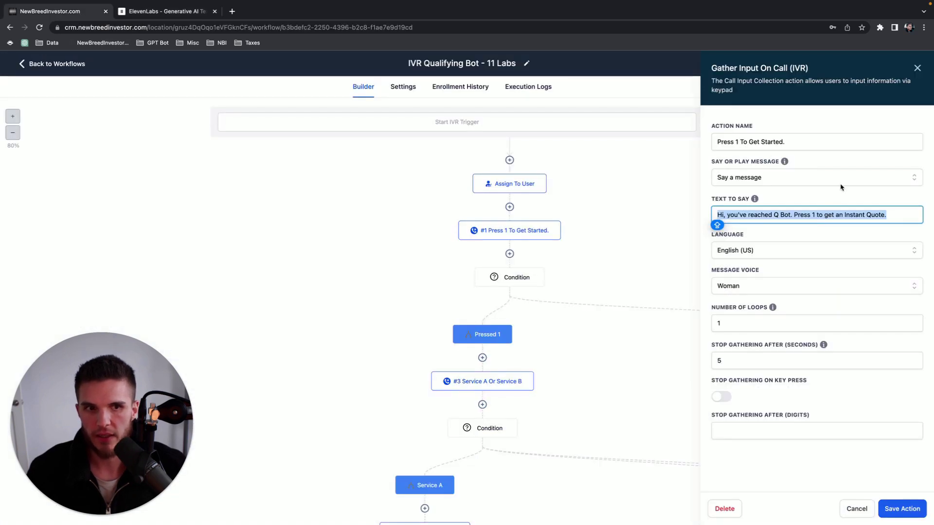
click(150, 11)
scroll(575, 214, down, 2)
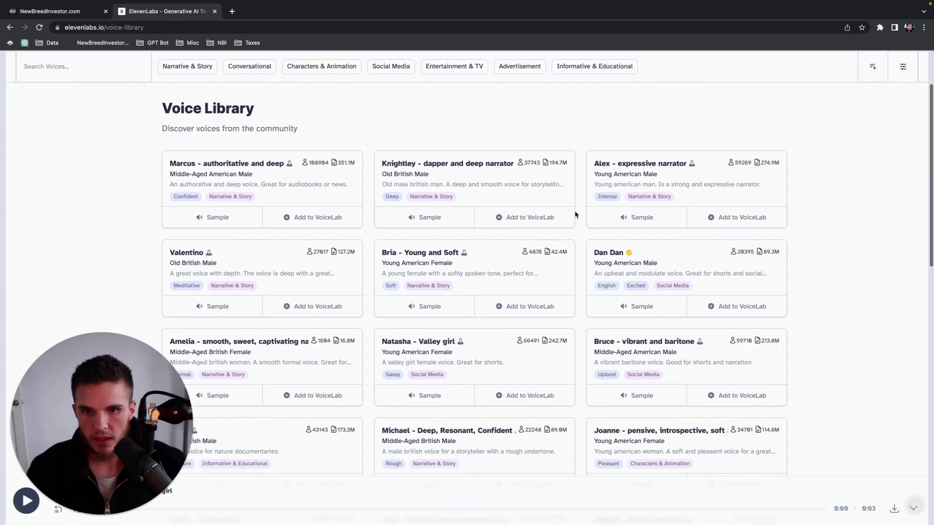
scroll(436, 181, up, 3)
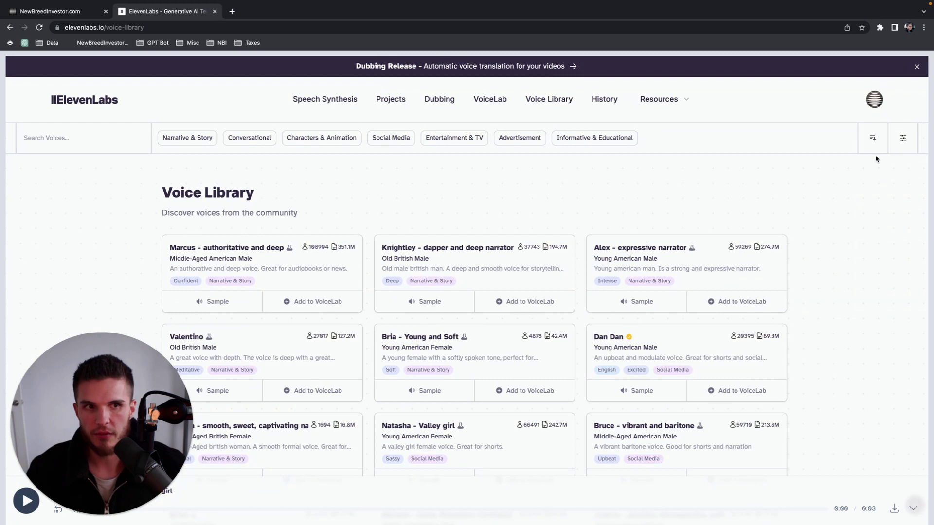
Step: Show the advanced filters of the Voice Library and set the gender filter to Female
click(903, 138)
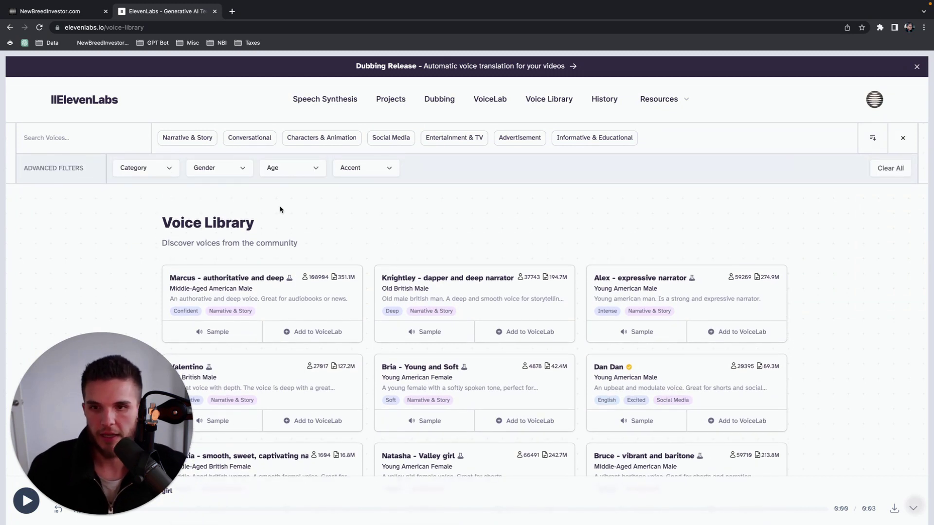
click(224, 169)
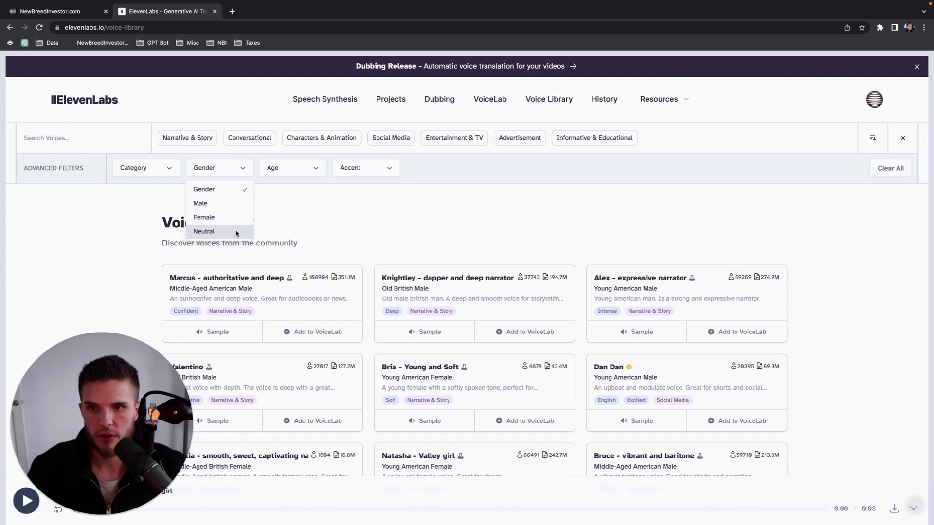
click(306, 211)
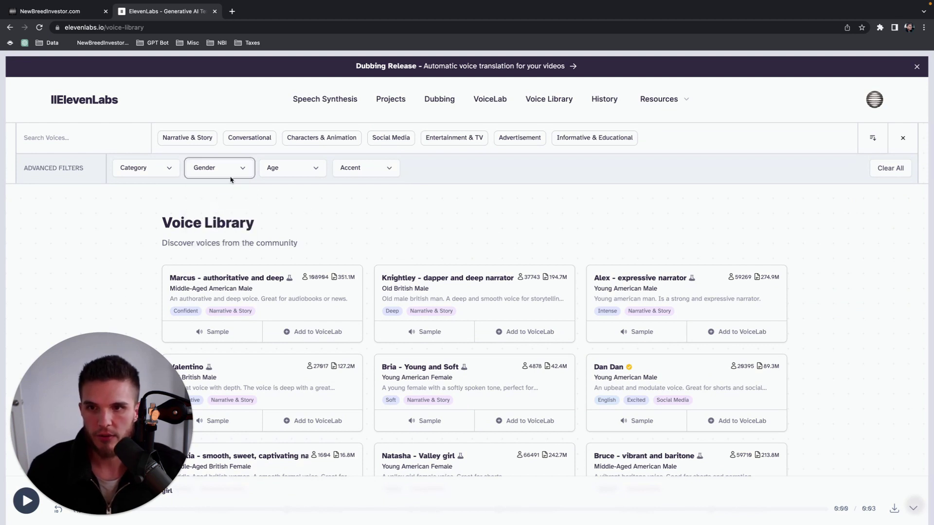
click(247, 174)
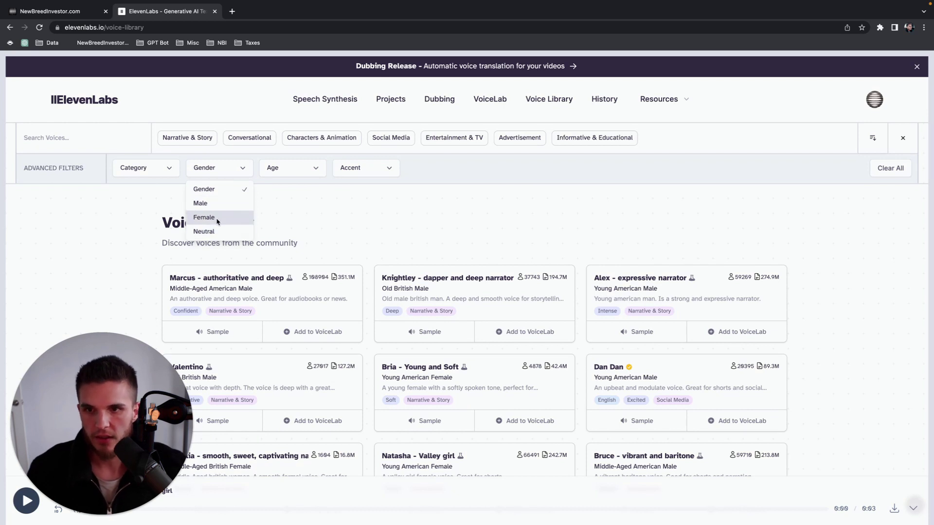
click(332, 217)
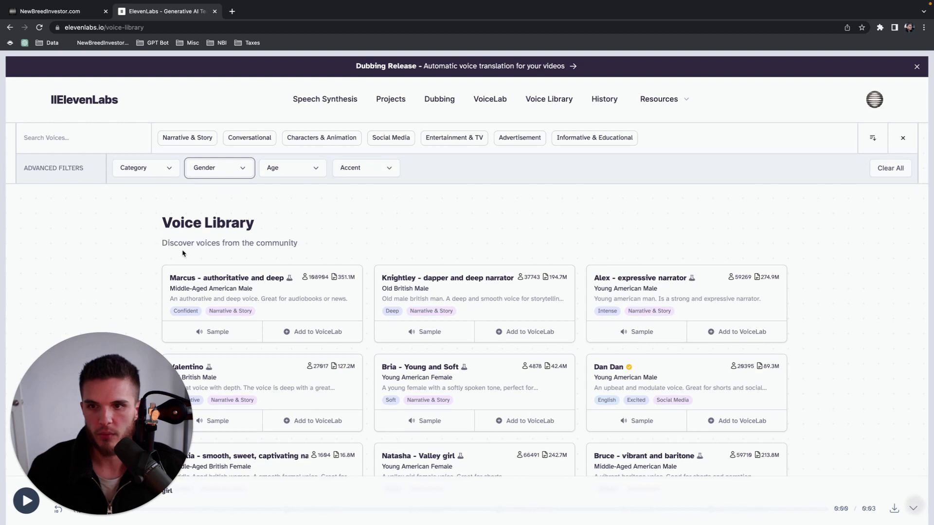
click(215, 172)
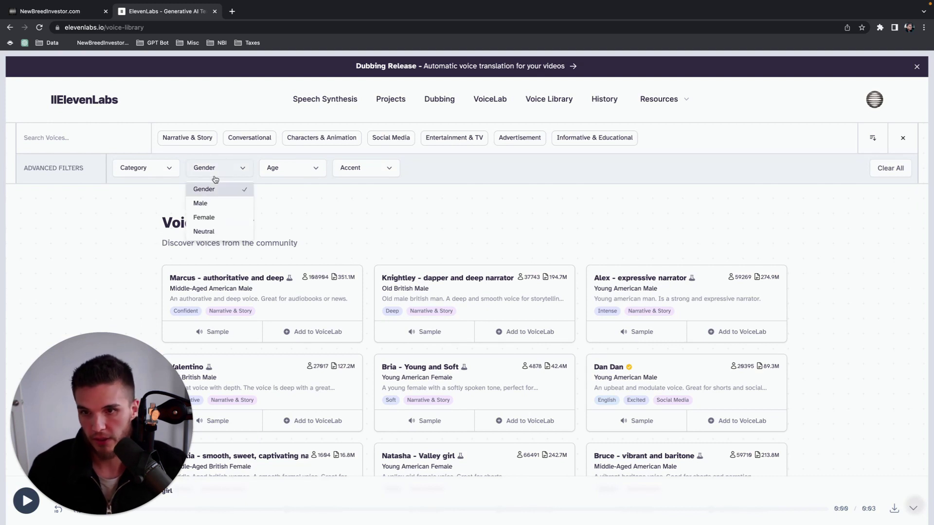
click(215, 217)
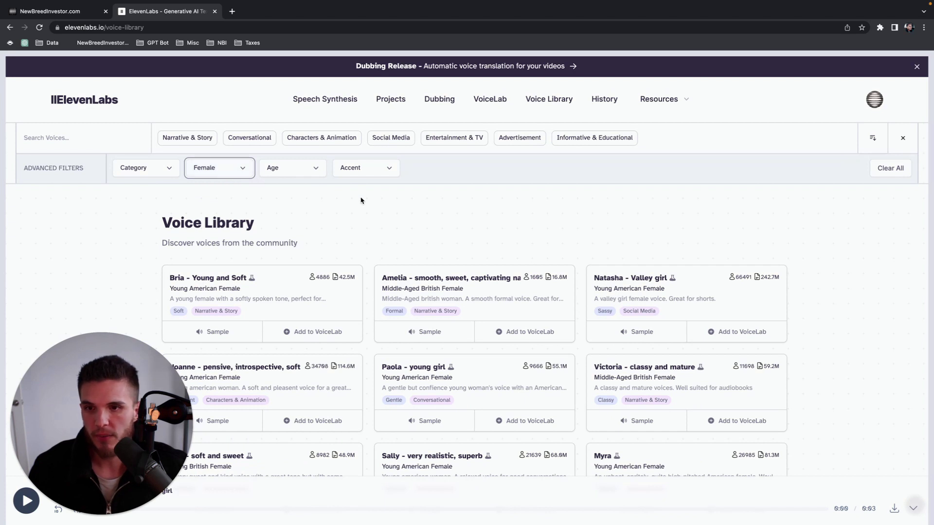
Step: Narrow the female voices to the American accent and the Middle Aged age group
scroll(361, 200, down, 2)
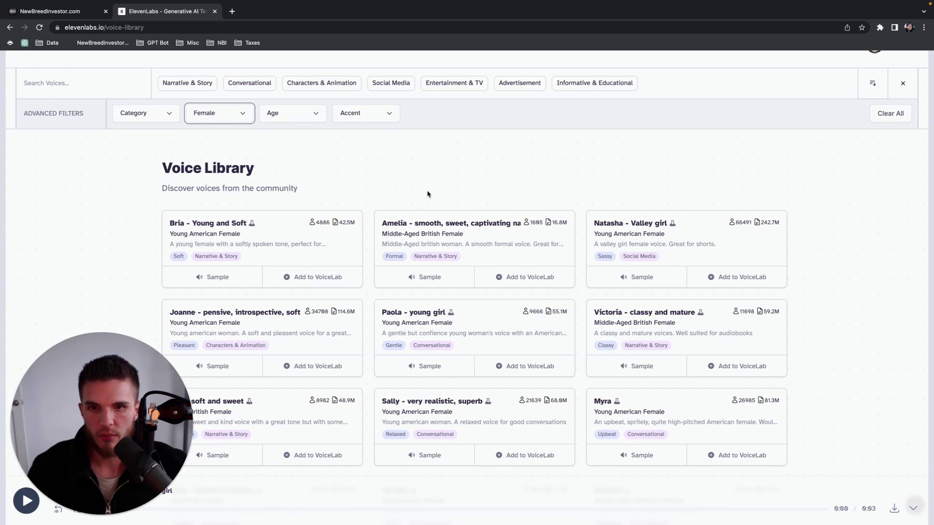
scroll(428, 209, down, 2)
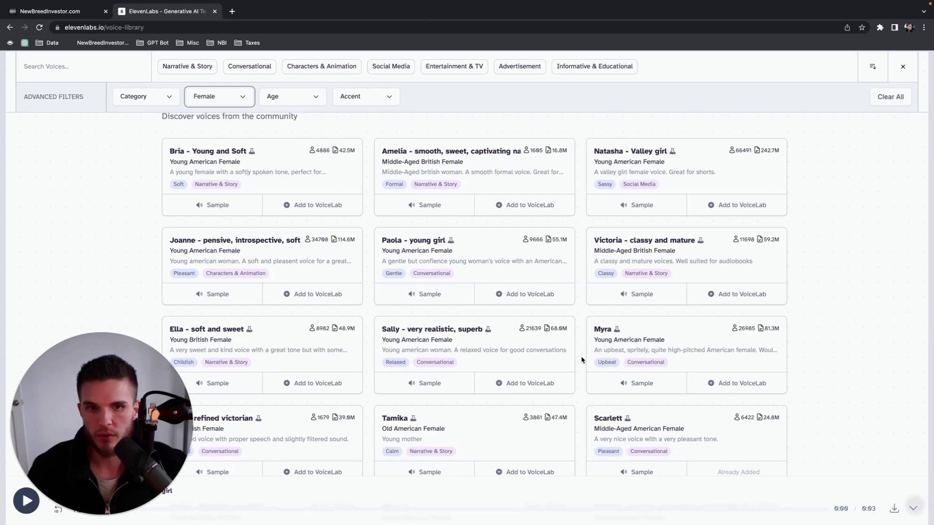
scroll(581, 360, down, 3)
scroll(582, 360, down, 3)
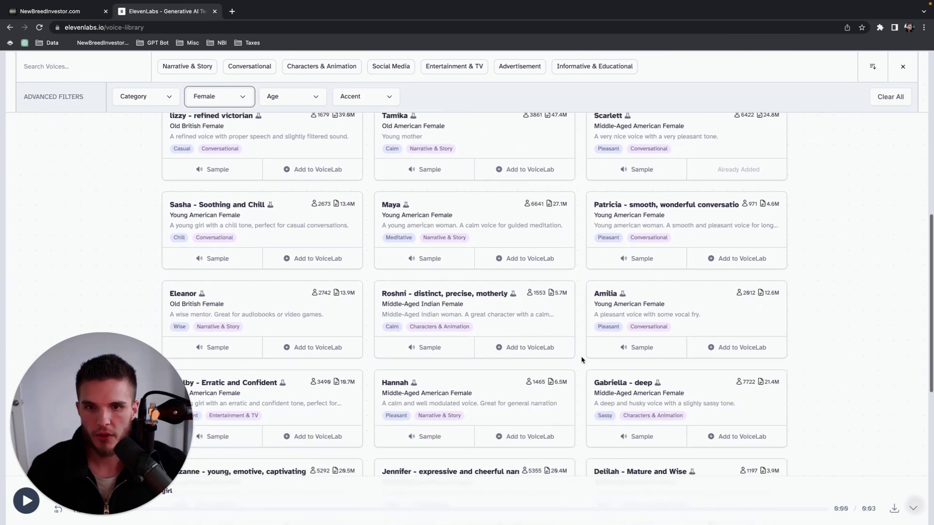
scroll(582, 360, up, 10)
click(351, 170)
click(366, 218)
scroll(459, 257, down, 1)
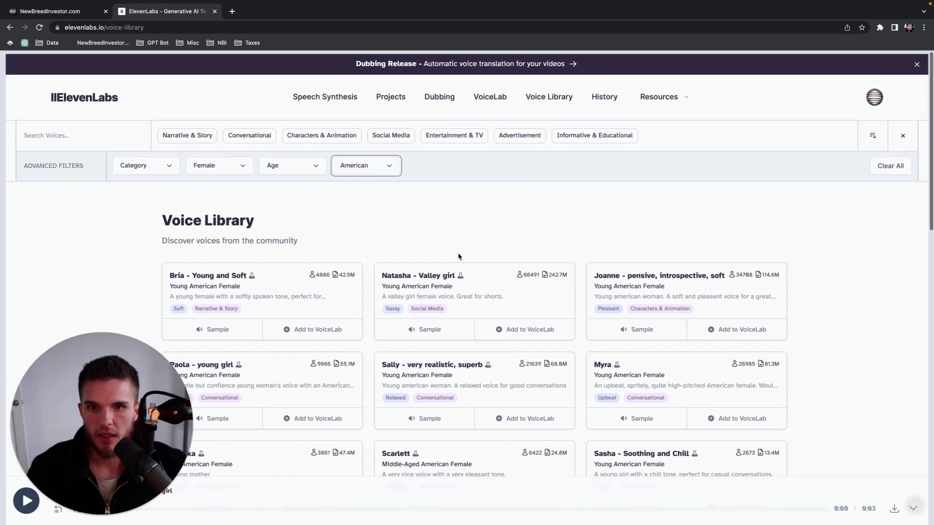
click(290, 170)
click(299, 215)
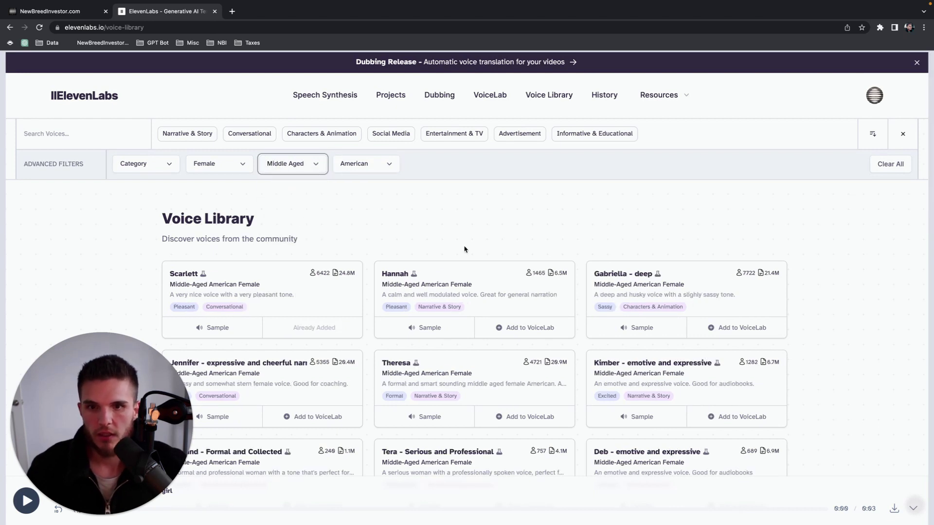
click(317, 169)
click(400, 223)
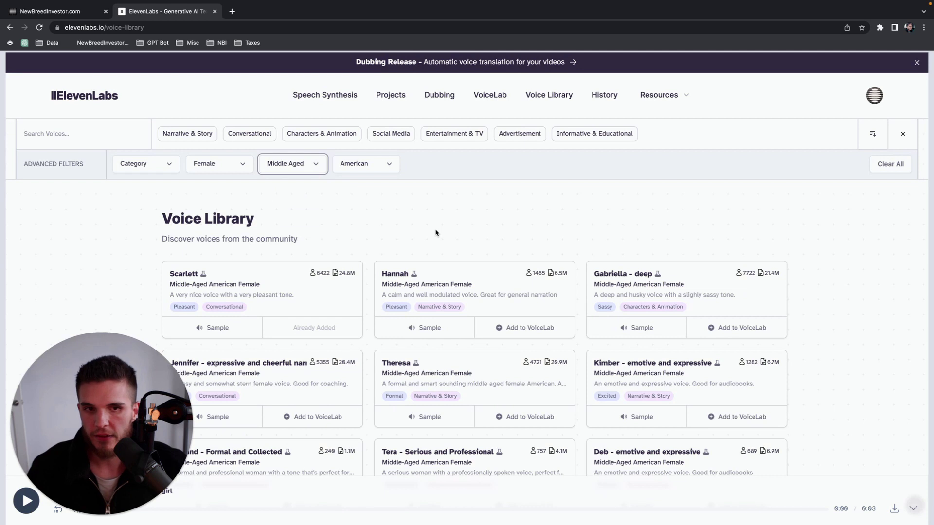
click(299, 169)
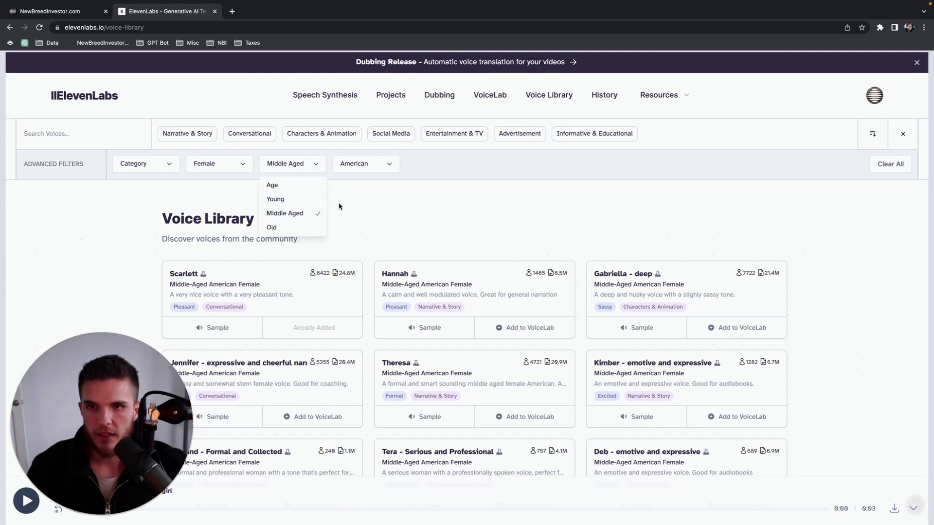
click(381, 212)
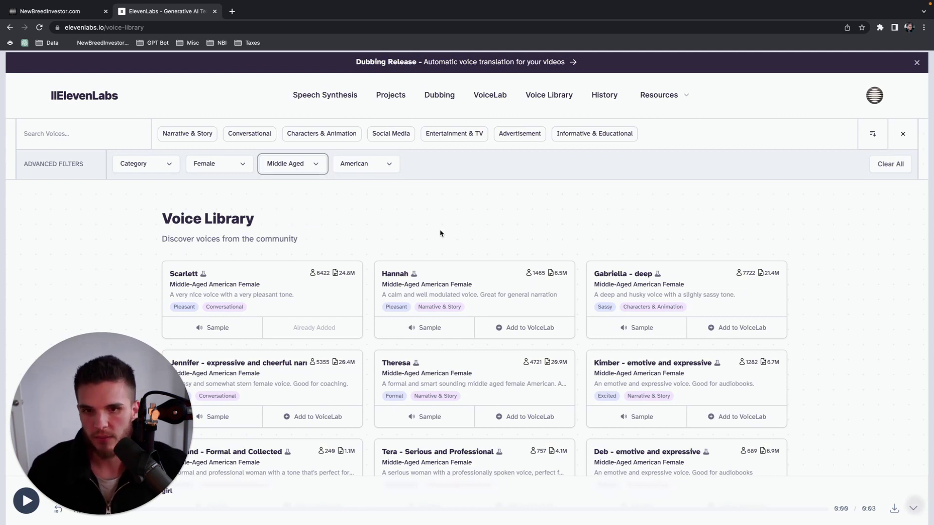
Step: Browse the filtered voices and play the sample of the Gabriella - deep voice
scroll(440, 233, down, 1)
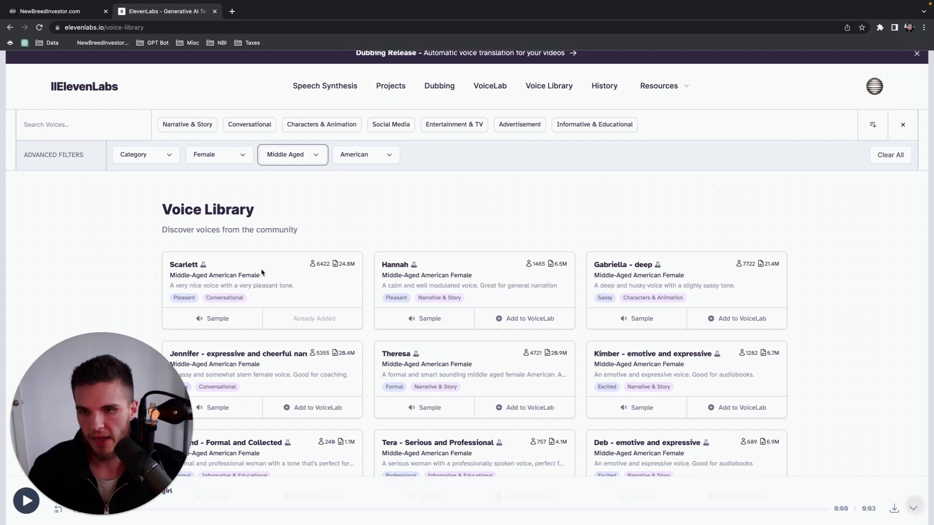
scroll(528, 229, down, 1)
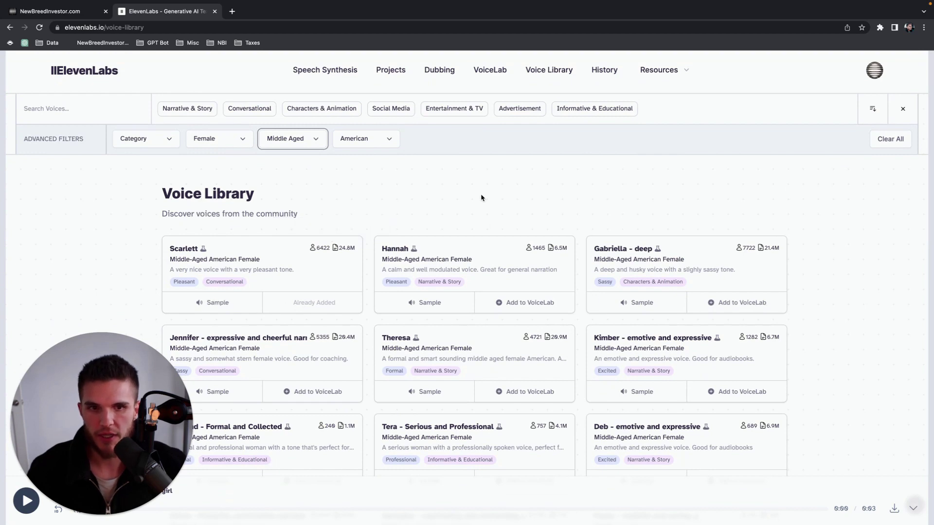
scroll(481, 198, down, 3)
scroll(371, 292, up, 4)
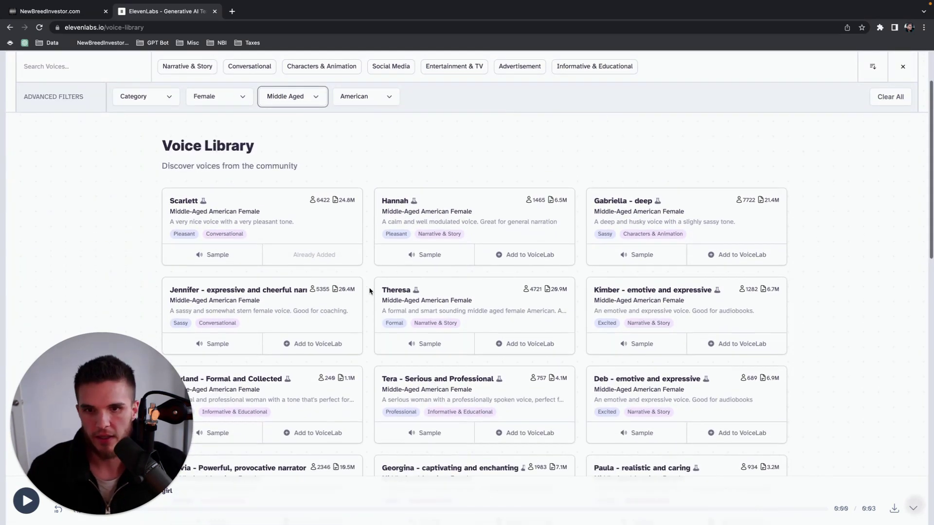
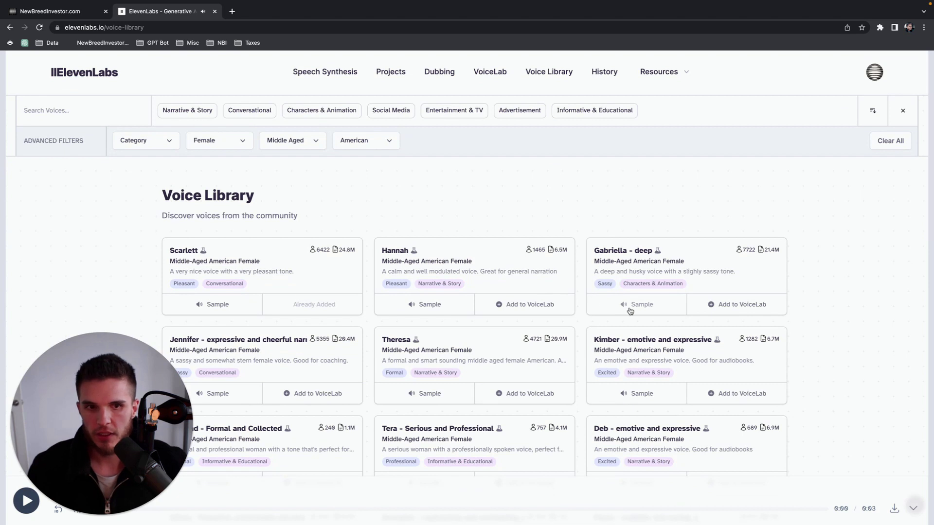
click(630, 307)
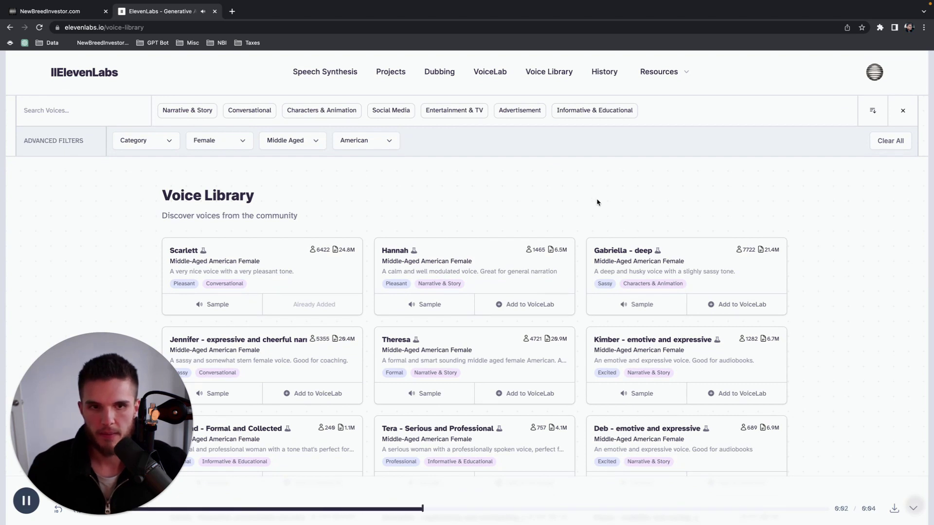
Step: Look over the filtered library voices, and check which voices are already added to the VoiceLab
scroll(598, 202, down, 2)
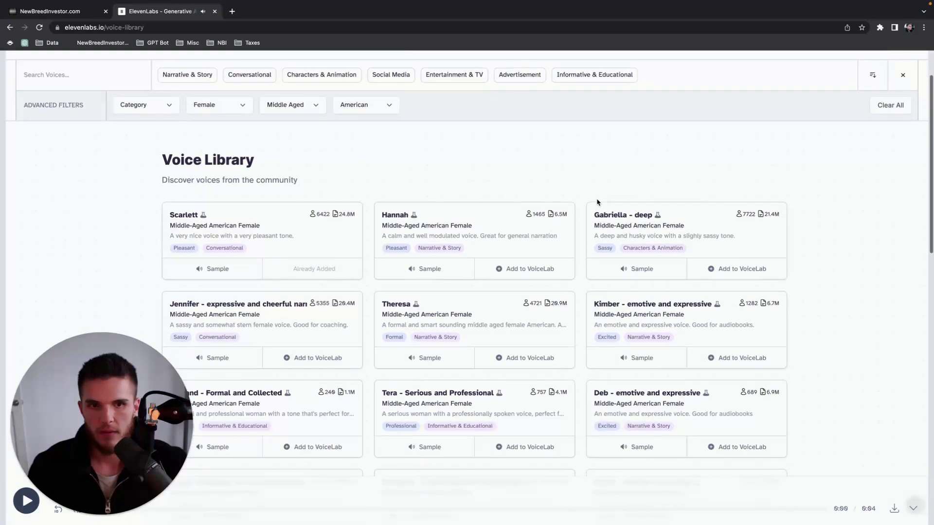
scroll(609, 169, up, 2)
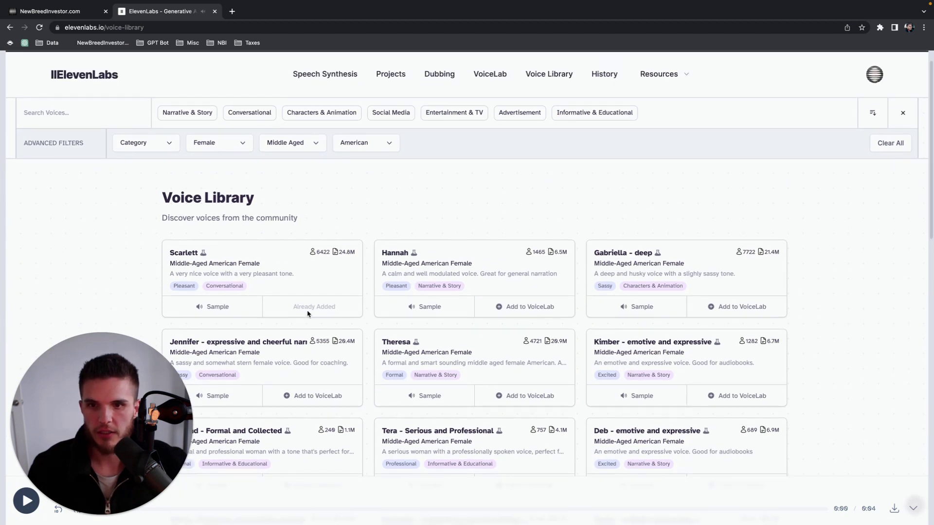
drag(302, 306, 339, 307)
click(415, 228)
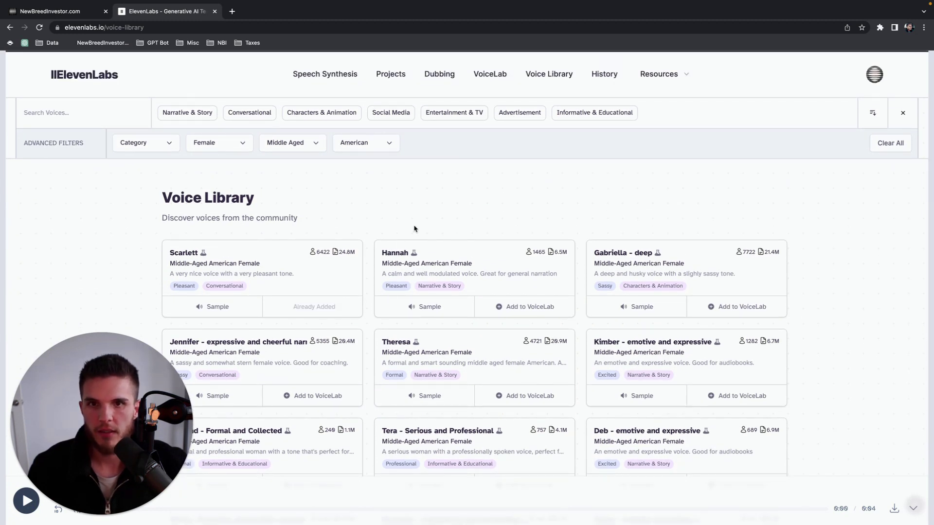
click(392, 77)
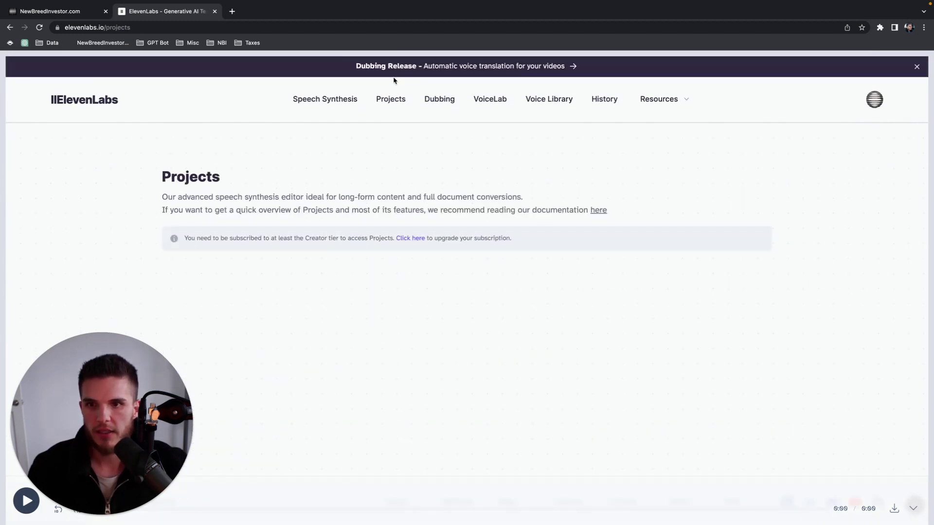
click(491, 101)
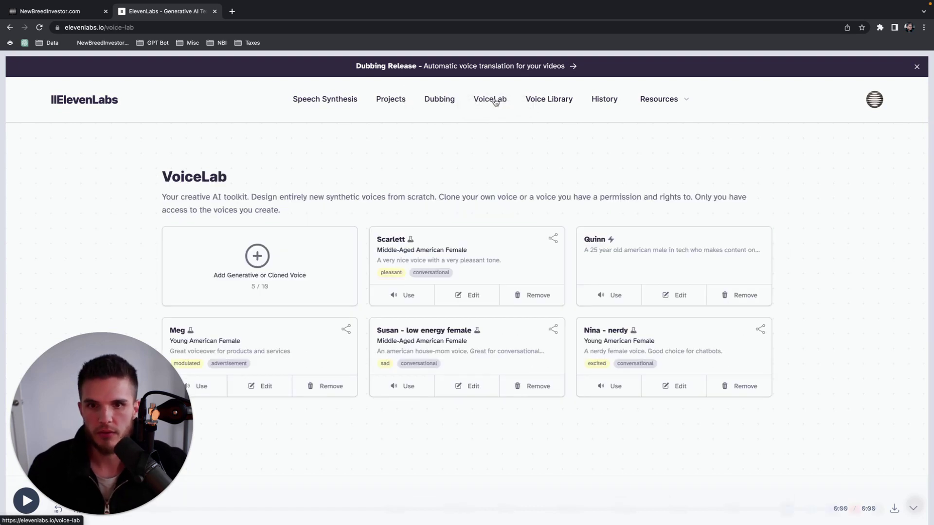
Step: Open Speech Synthesis and select the generated Scarlett voice
click(325, 99)
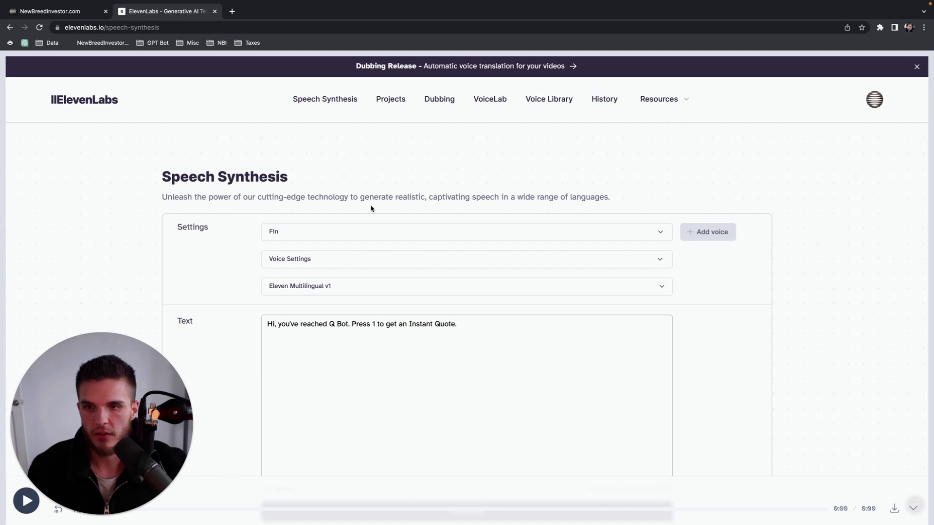
click(291, 233)
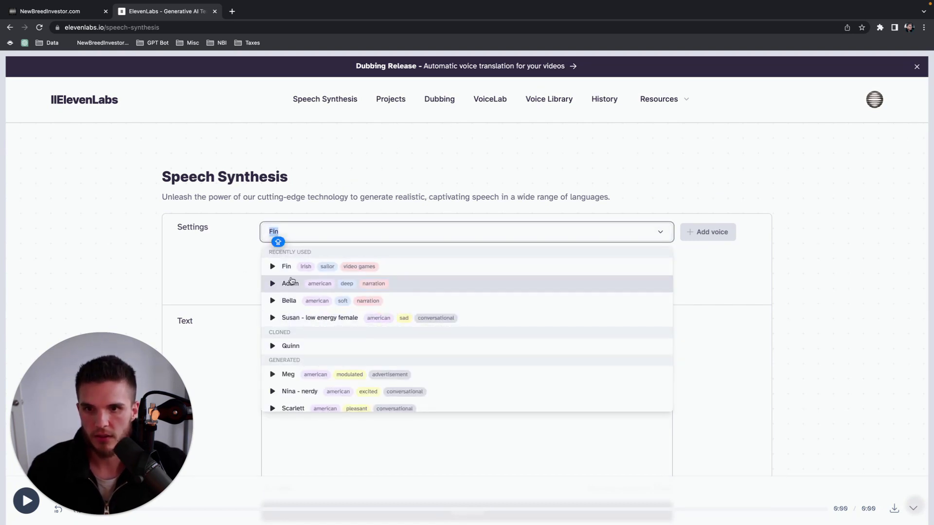
scroll(271, 350, down, 1)
scroll(291, 288, up, 1)
scroll(307, 336, down, 5)
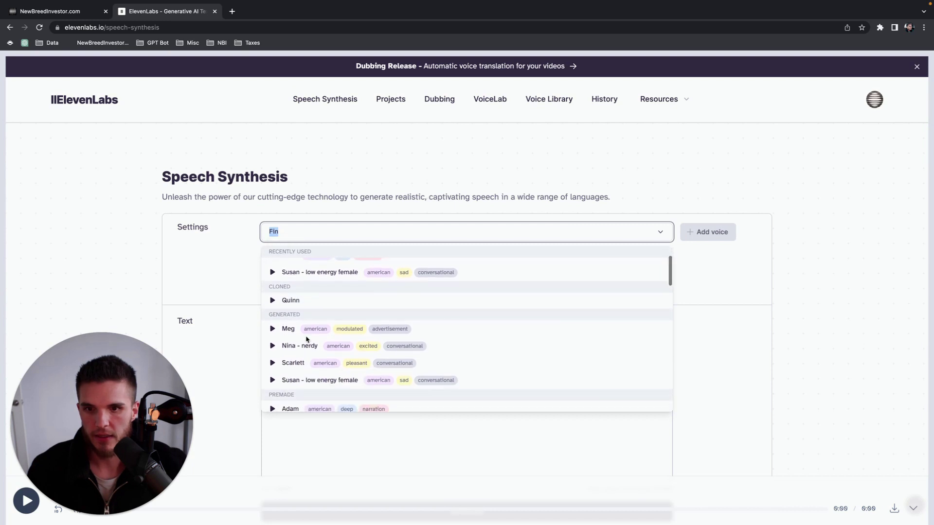
scroll(307, 340, up, 4)
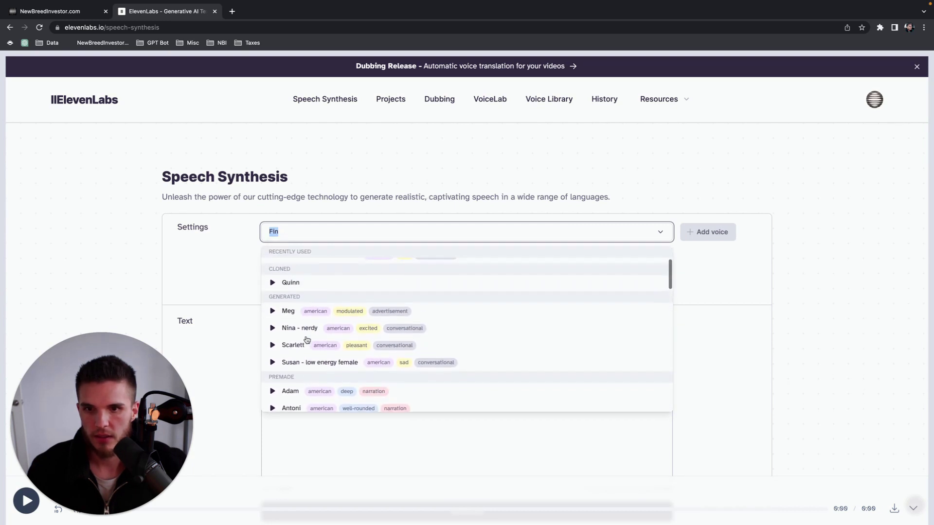
click(284, 348)
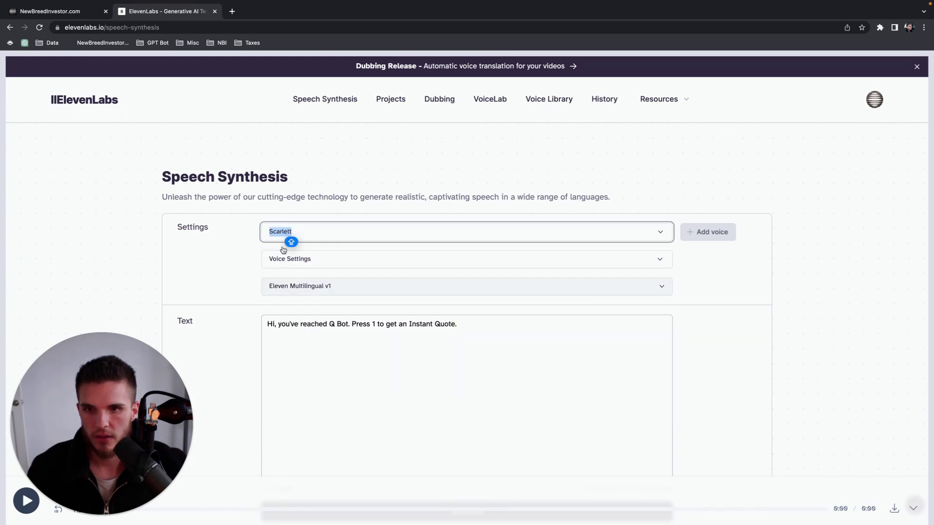
click(235, 231)
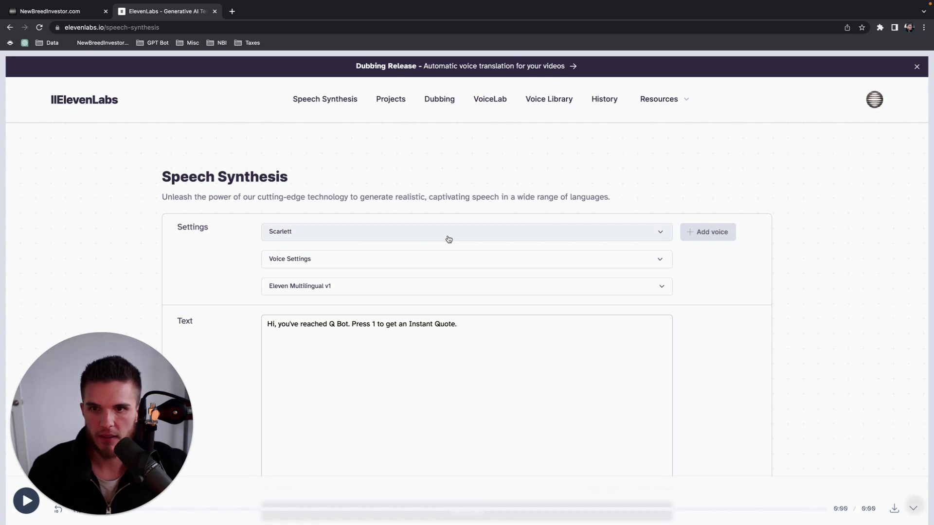
Step: Inspect the Stability and Clarity + Similarity Enhancement options in the voice settings, and collapse them
click(317, 259)
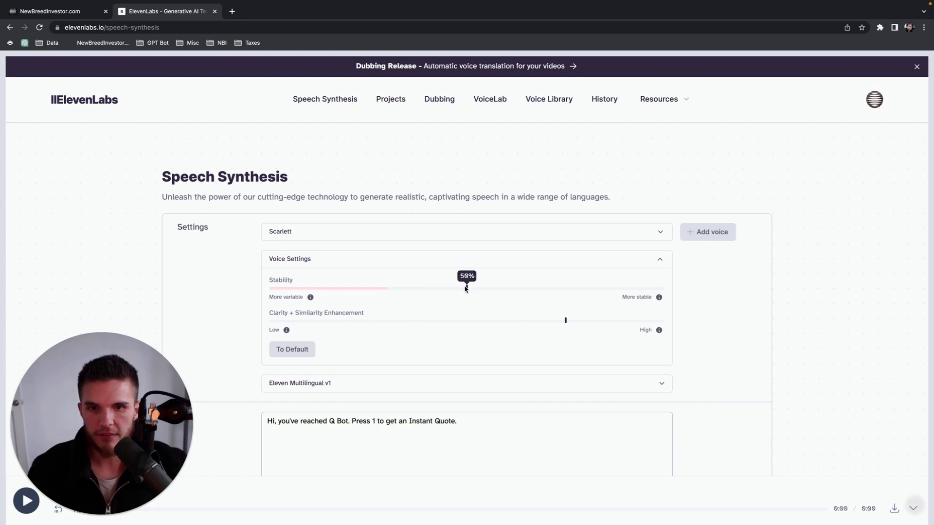
scroll(430, 327, down, 1)
scroll(430, 327, down, 1)
drag(457, 325, 260, 321)
click(662, 163)
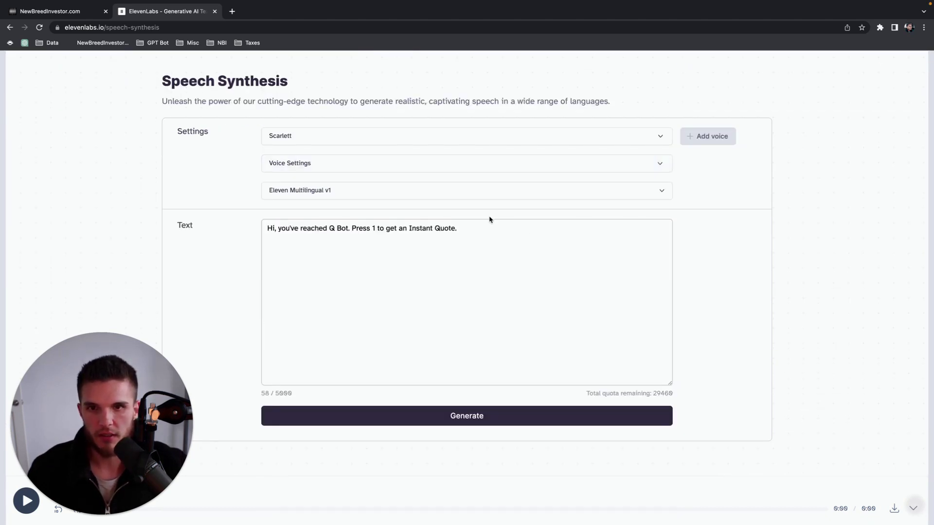
Step: Copy the text to say from the workflow's Press 1 To Get Started action into the ElevenLabs Speech Synthesis text
click(57, 11)
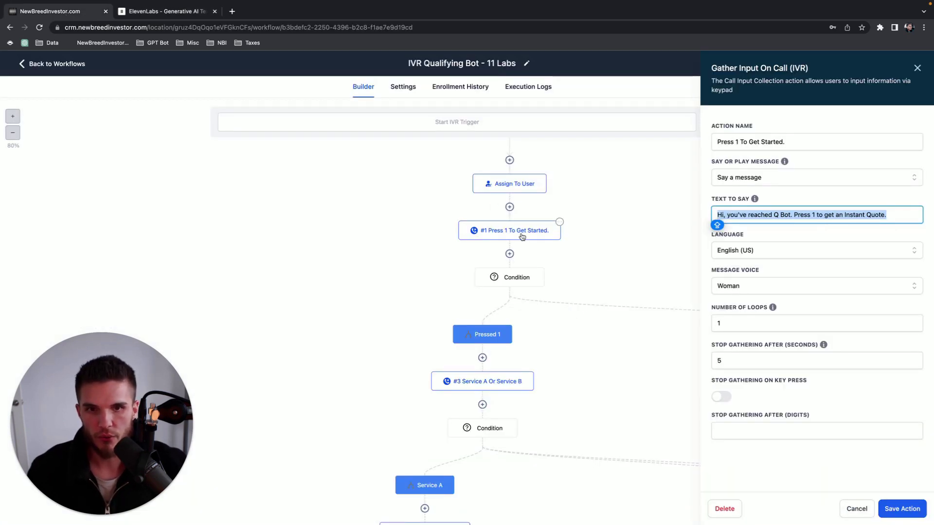
drag(887, 214, 716, 217)
key(ctrl+c)
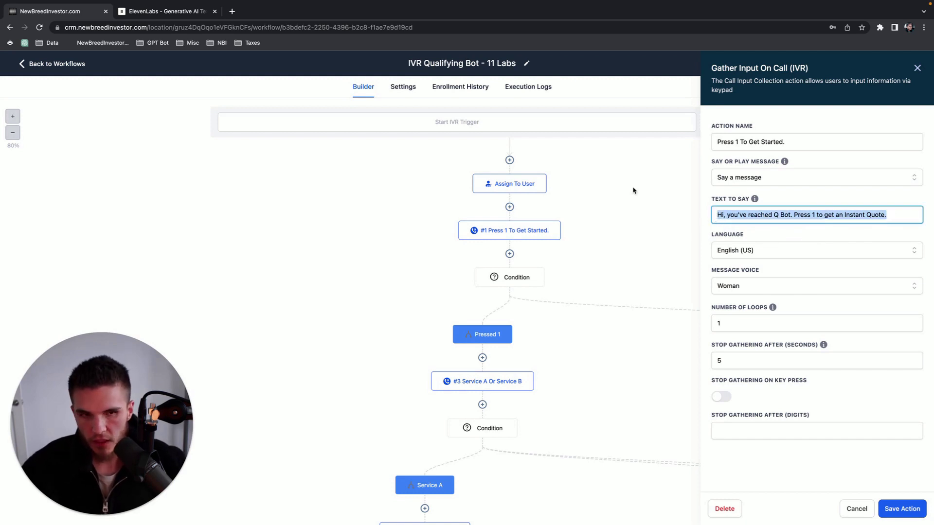
click(165, 11)
click(430, 266)
key(ctrl+a)
key(ctrl+v)
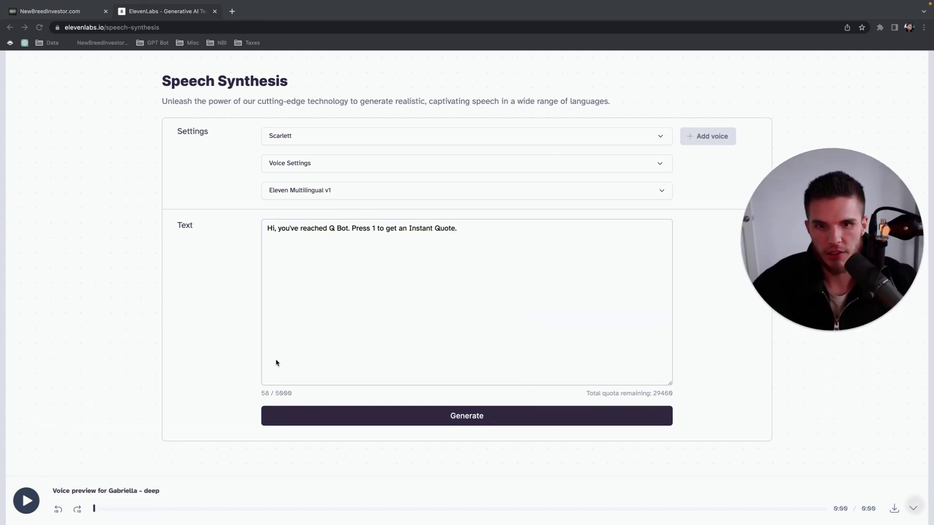
Step: Generate the Instant Quote greeting as speech with the Scarlett voice
click(276, 362)
click(348, 418)
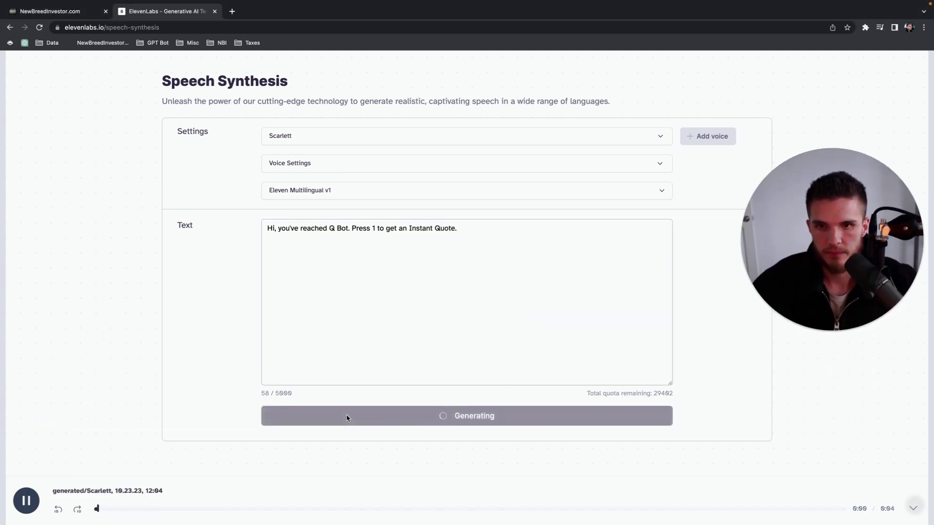
key(XF86AudioLowerVolume)
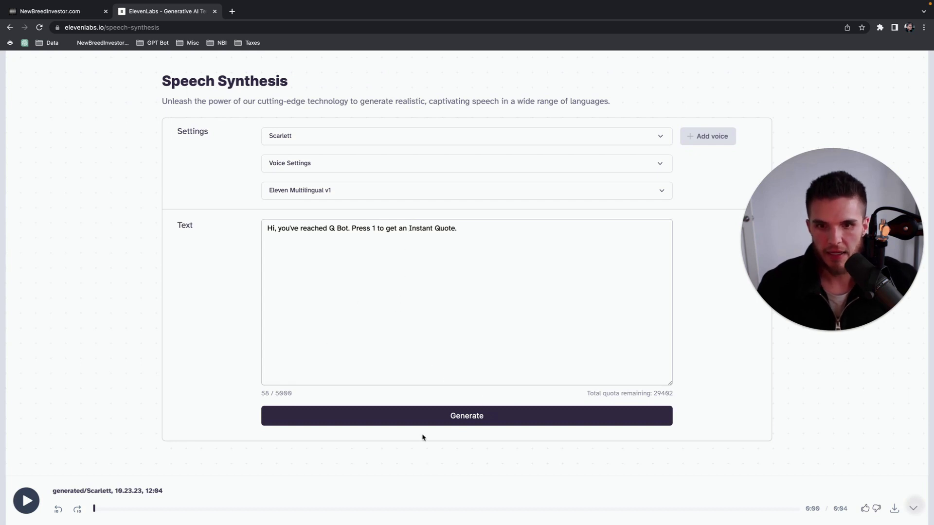
Step: Submit negative feedback on the generated audio with "Voice changes across the output" as the reason, and generate the greeting again
click(875, 511)
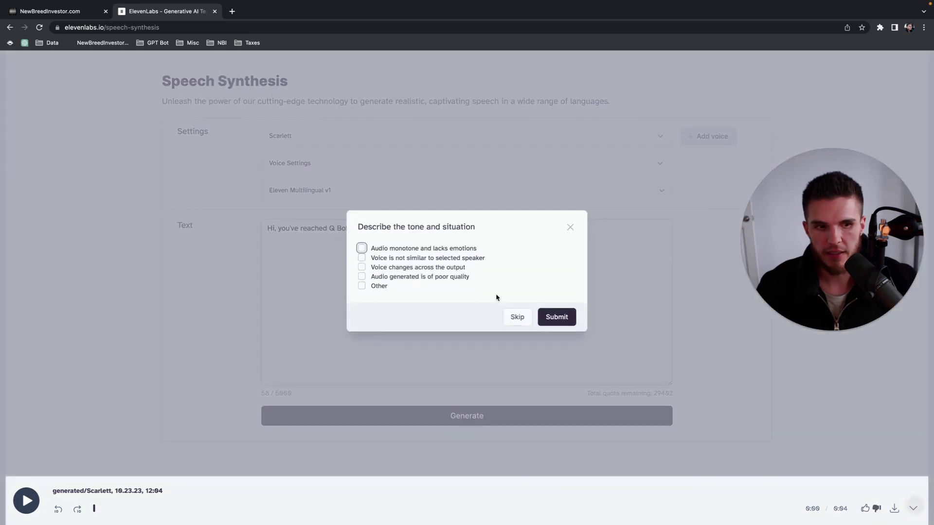
click(363, 267)
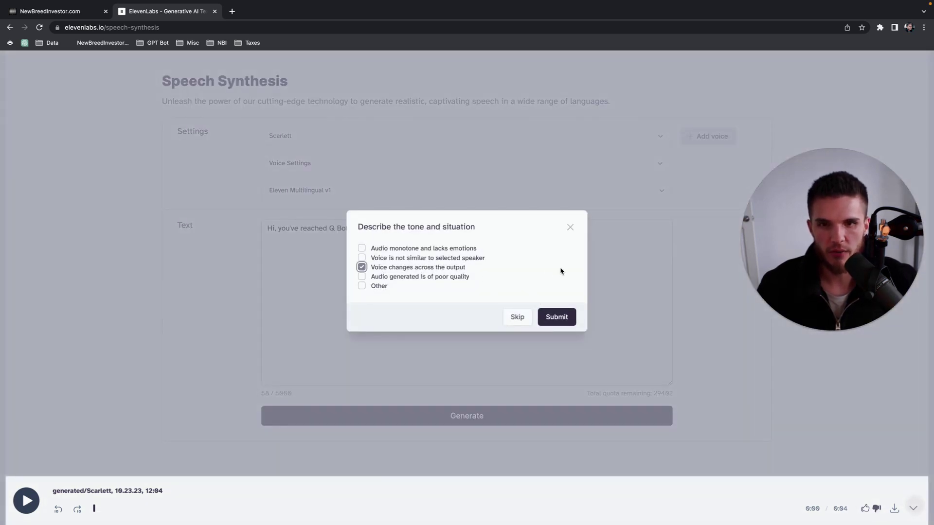
click(558, 317)
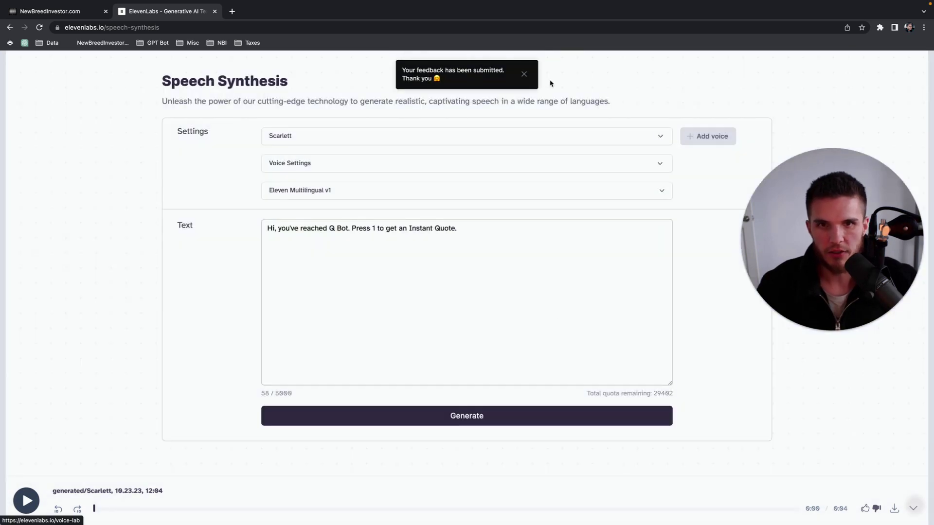
click(524, 74)
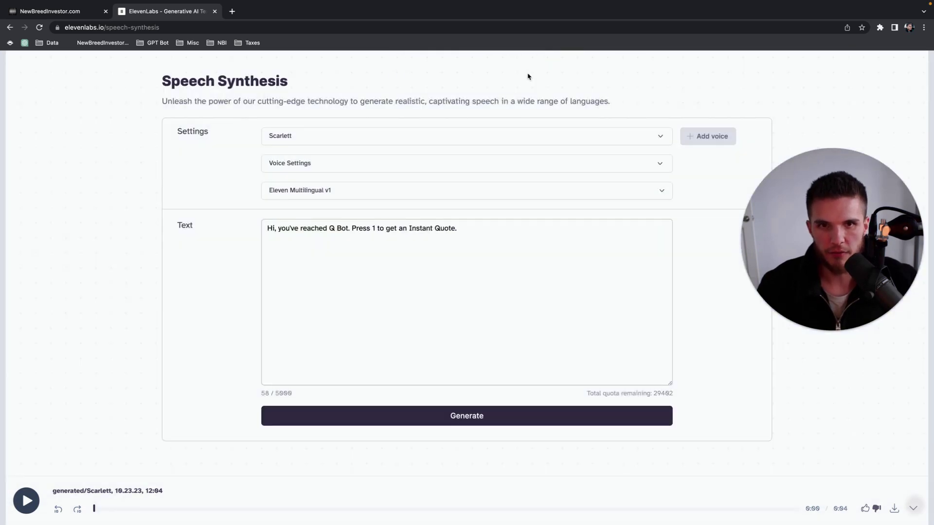
click(448, 417)
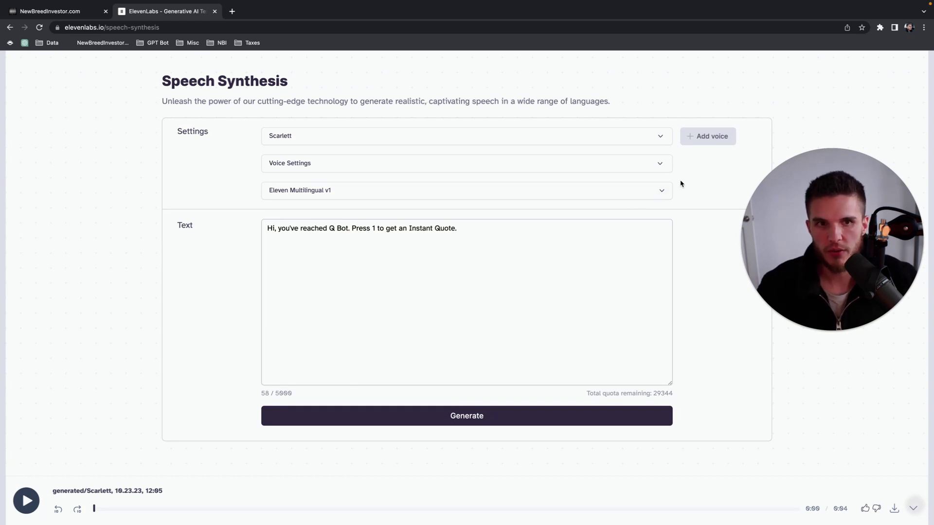
Step: Lower the Stability of the Scarlett voice to 5% in the voice settings
click(661, 164)
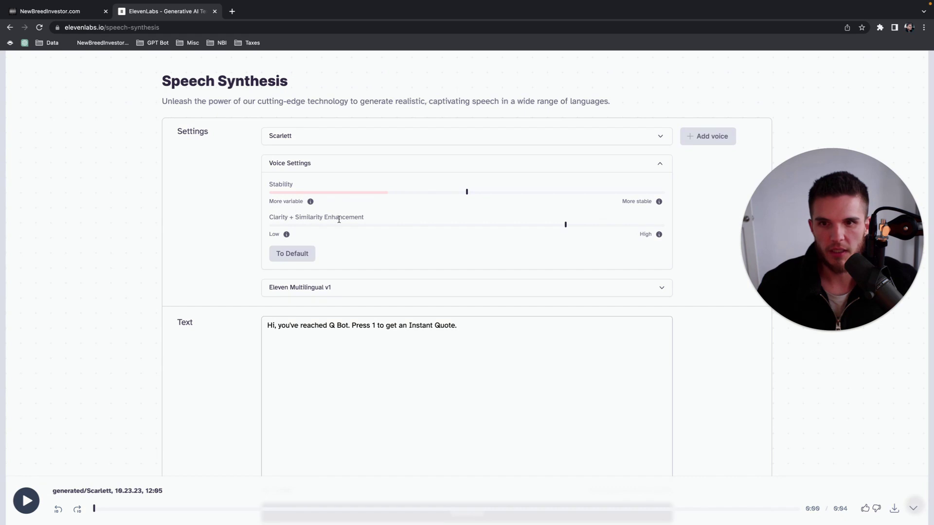
drag(296, 218, 419, 219)
click(428, 217)
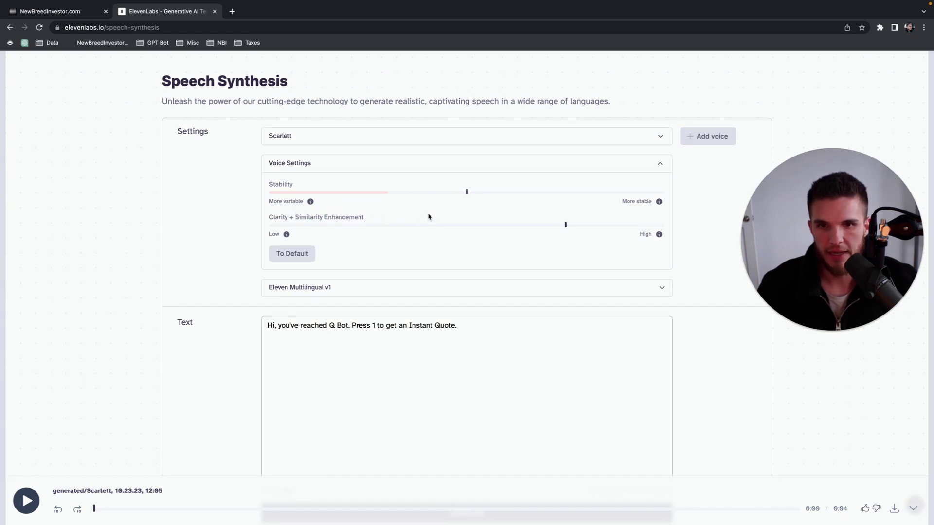
mouse_move(311, 204)
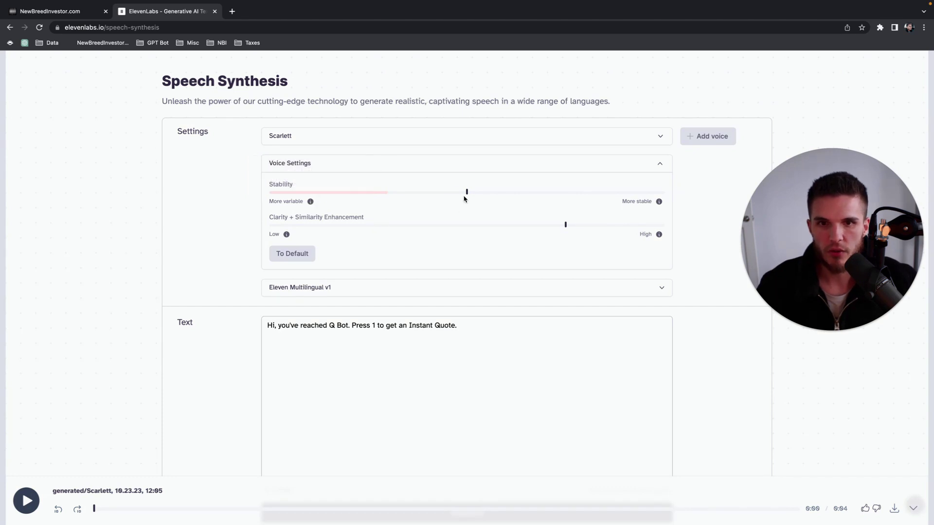
drag(468, 194, 289, 196)
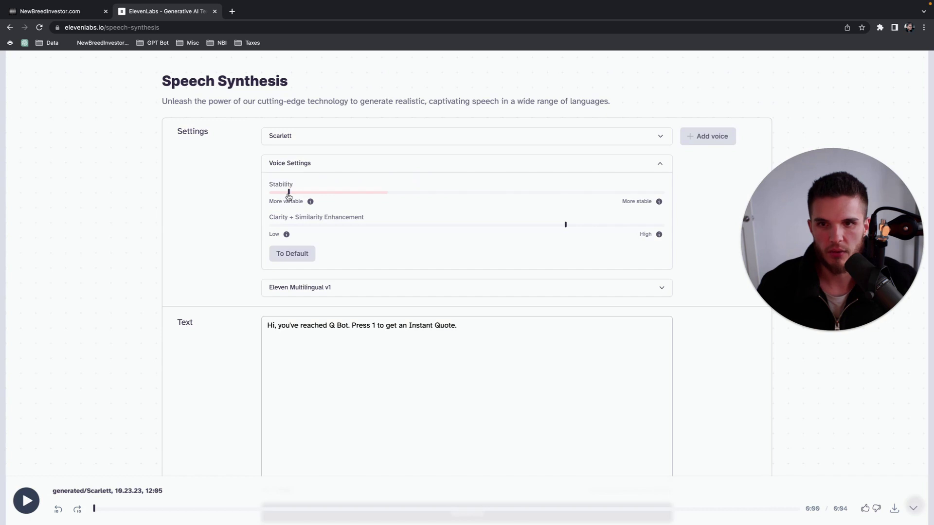
scroll(292, 292, down, 3)
scroll(334, 377, up, 2)
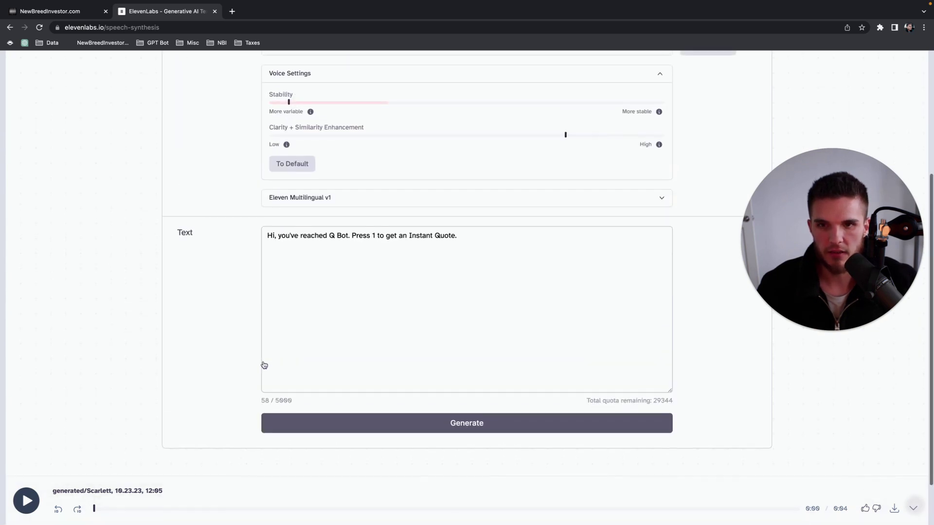
mouse_move(290, 104)
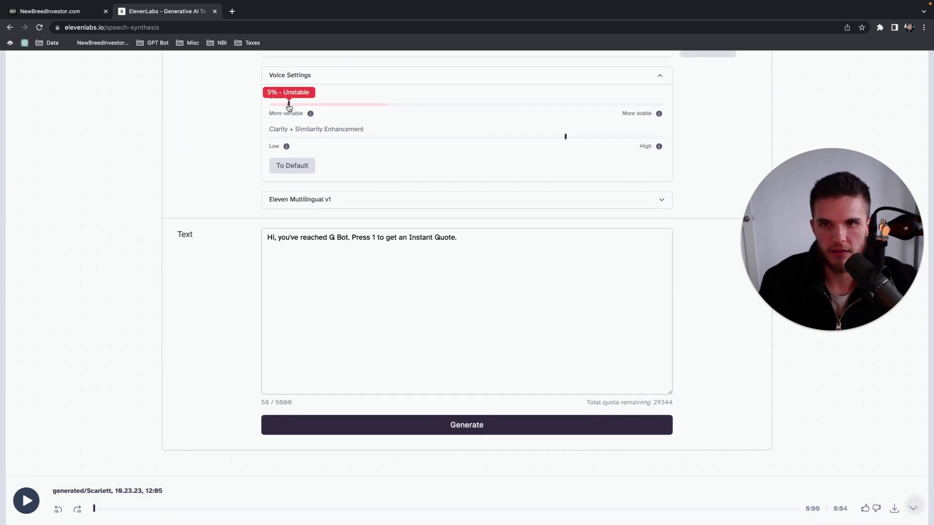
Step: Generate the greeting with the new voice settings and download the resulting audio file
click(340, 431)
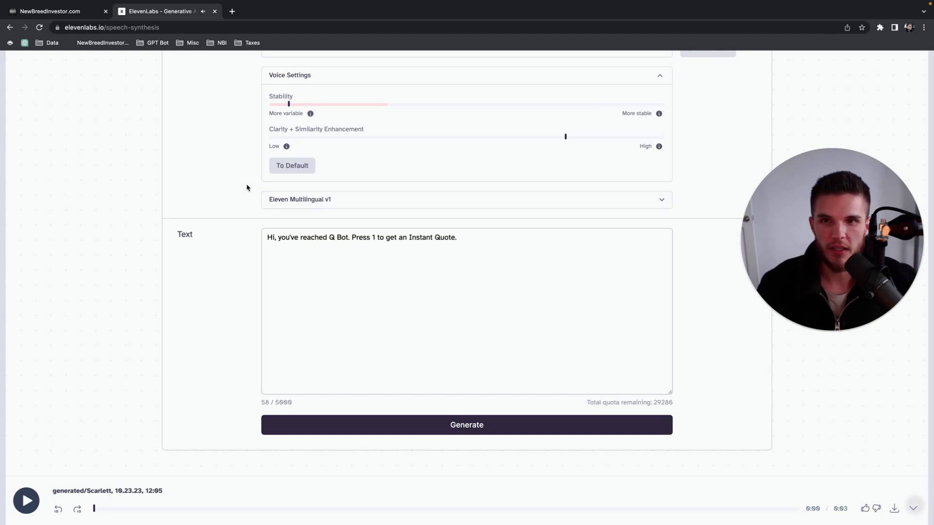
scroll(246, 186, up, 3)
scroll(255, 243, down, 2)
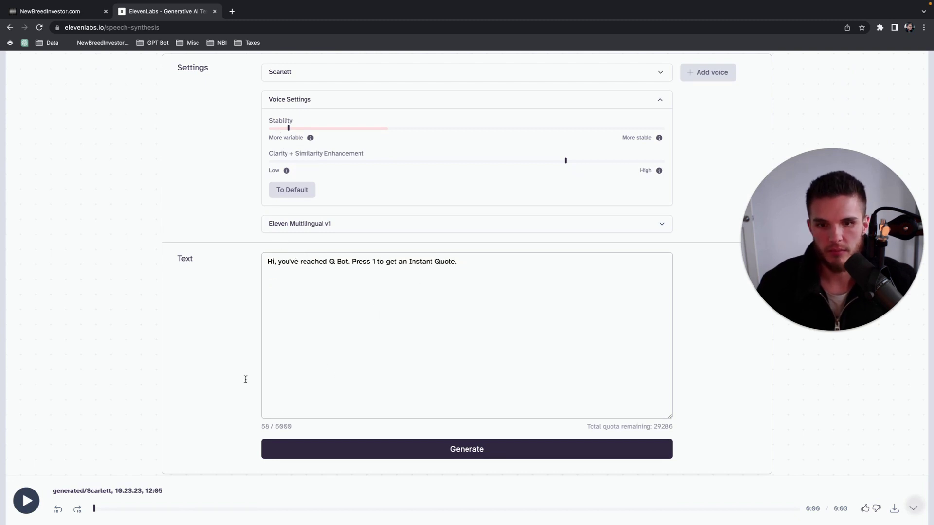
click(895, 509)
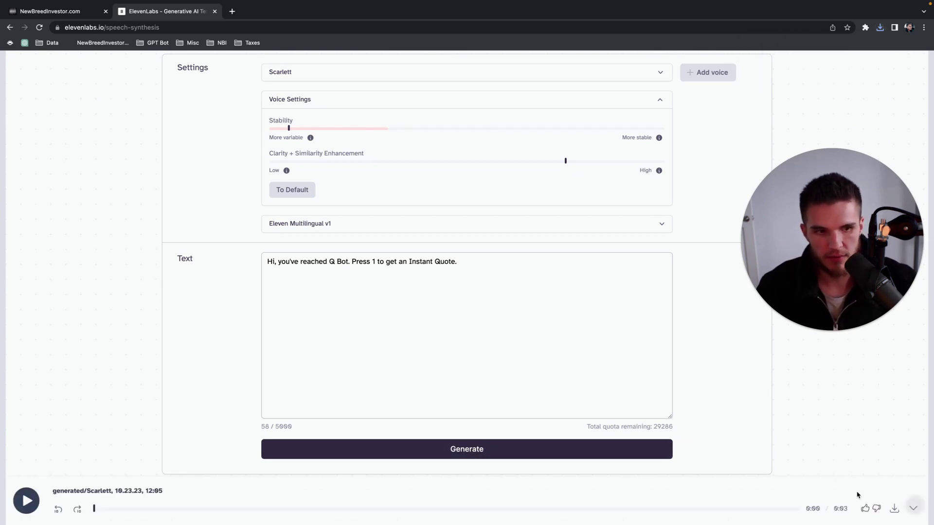
Step: Return to the Press 1 To Get Started action in the IVR Qualifying Bot - 11 Labs workflow
scroll(209, 384, up, 3)
scroll(209, 385, down, 5)
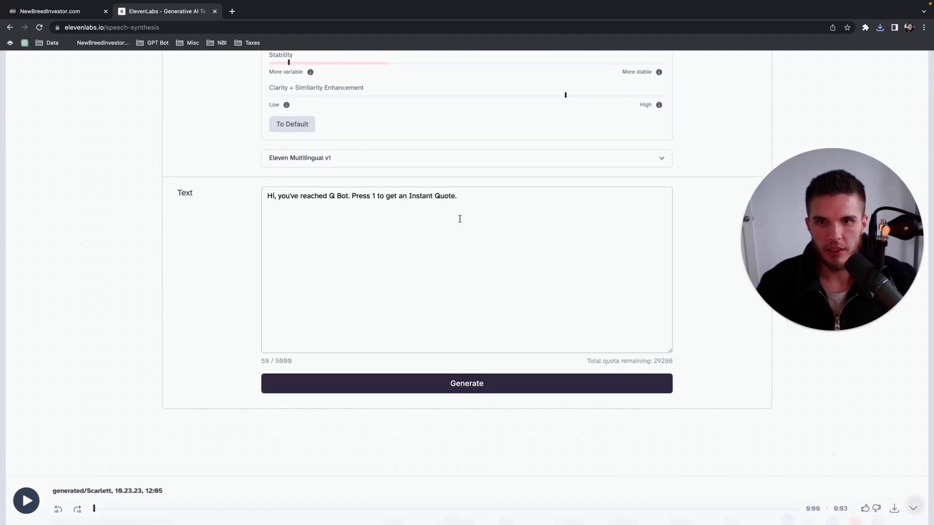
scroll(297, 255, up, 2)
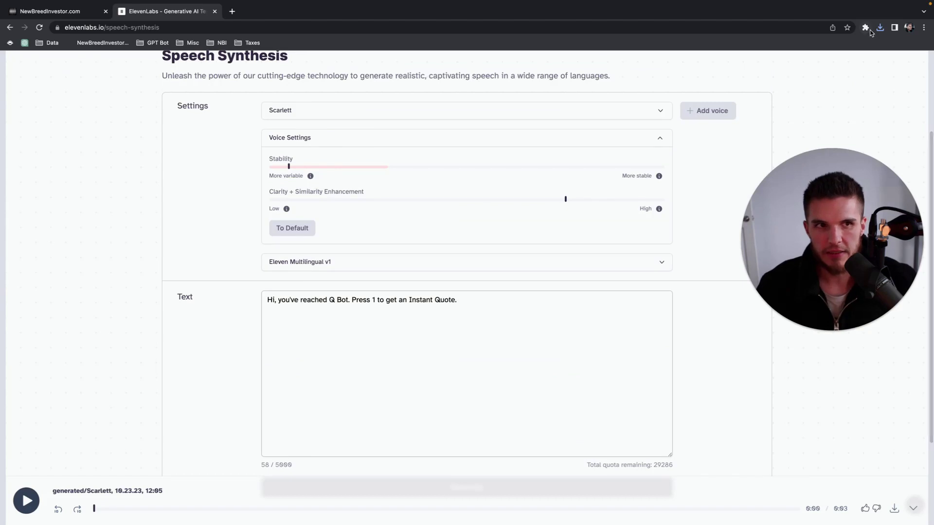
click(83, 22)
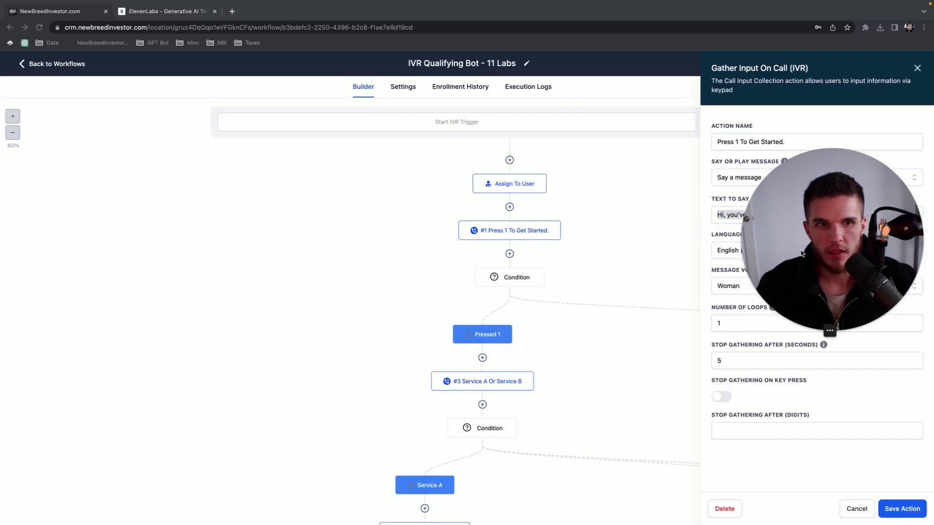
Step: Add a Gather Input On Call action between Assign To User and Press 1 To Get Started, and set it to play a message
click(307, 274)
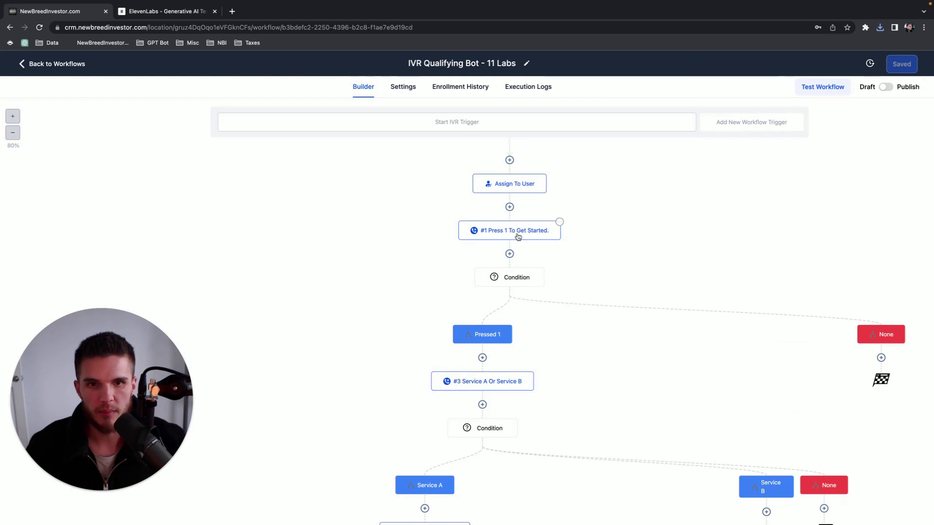
click(509, 206)
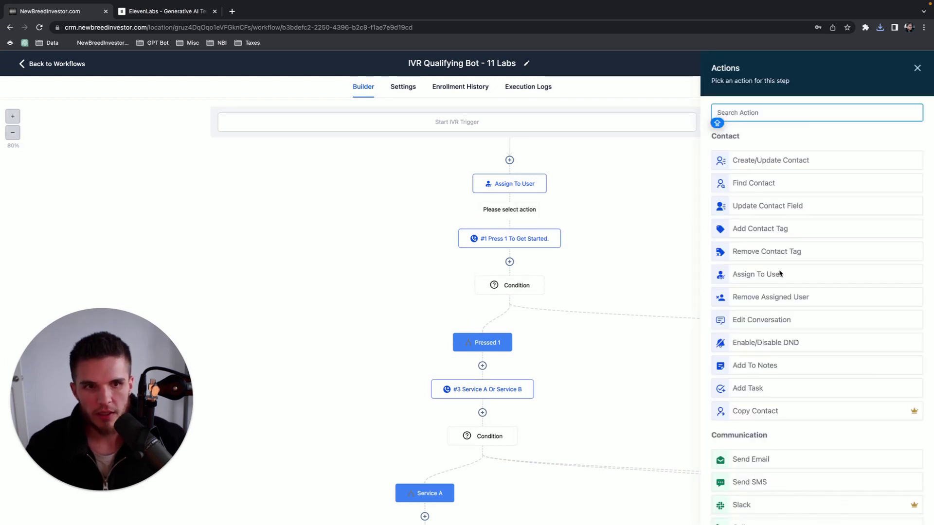
scroll(780, 256, down, 20)
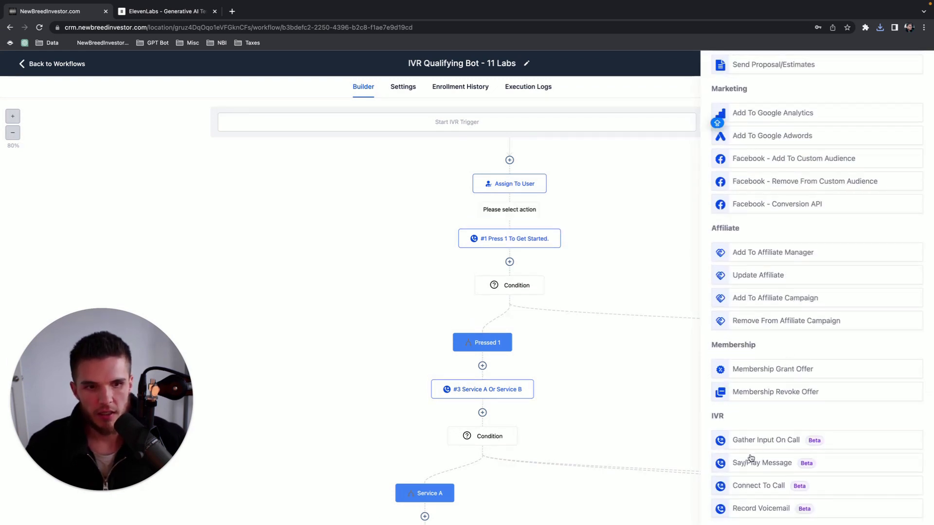
click(794, 443)
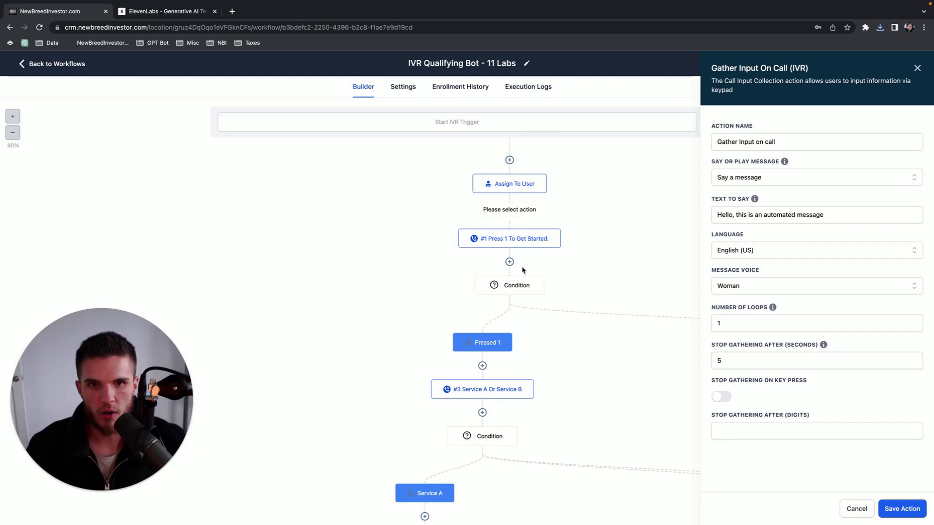
click(755, 178)
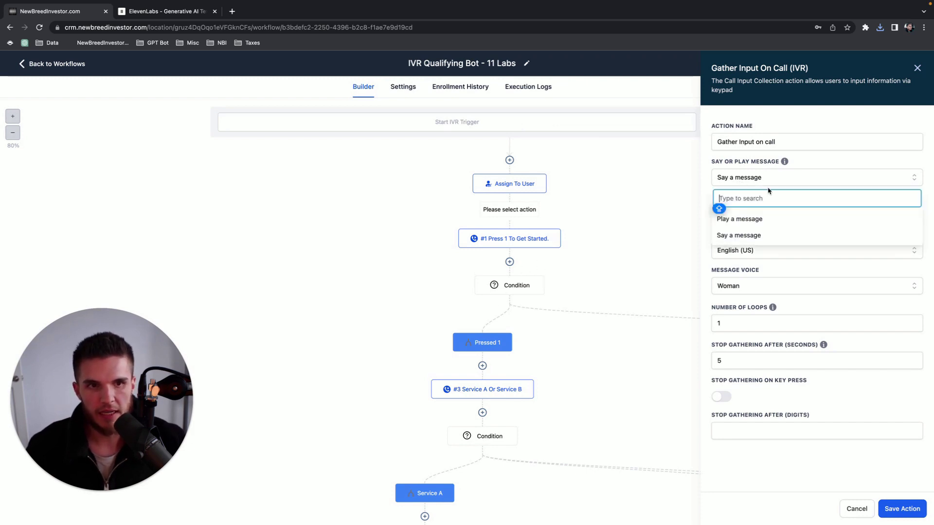
click(746, 221)
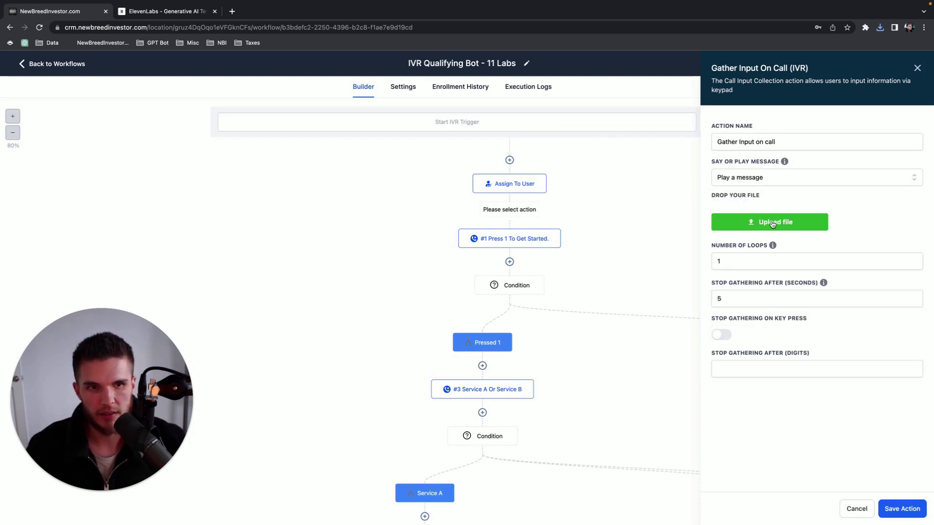
Step: Open the file upload for the message and rename the downloaded ElevenLabs audio file as "VM #1 .mp3"
click(773, 223)
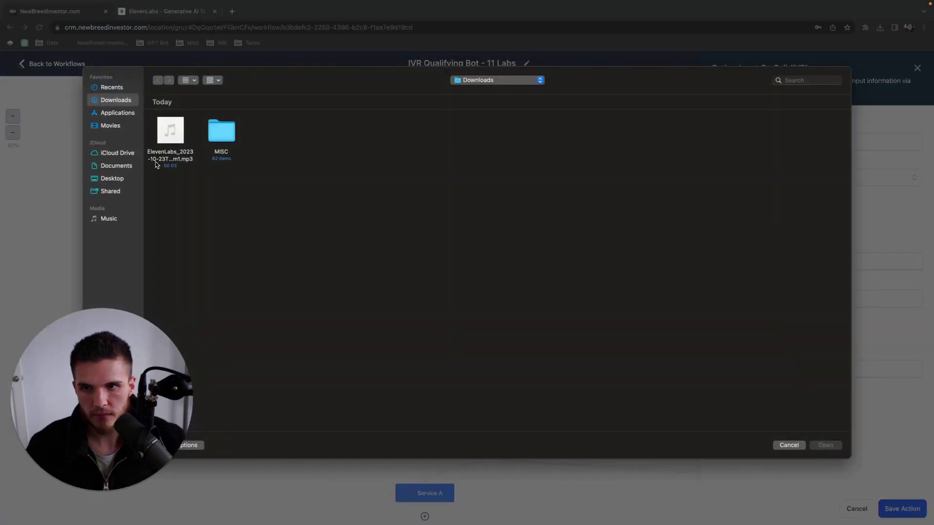
click(172, 160)
right_click(174, 157)
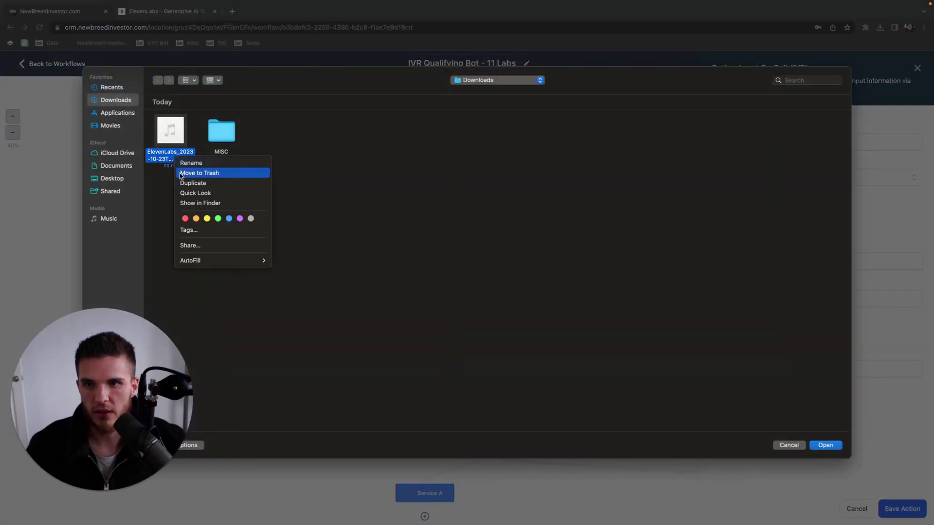
click(191, 163)
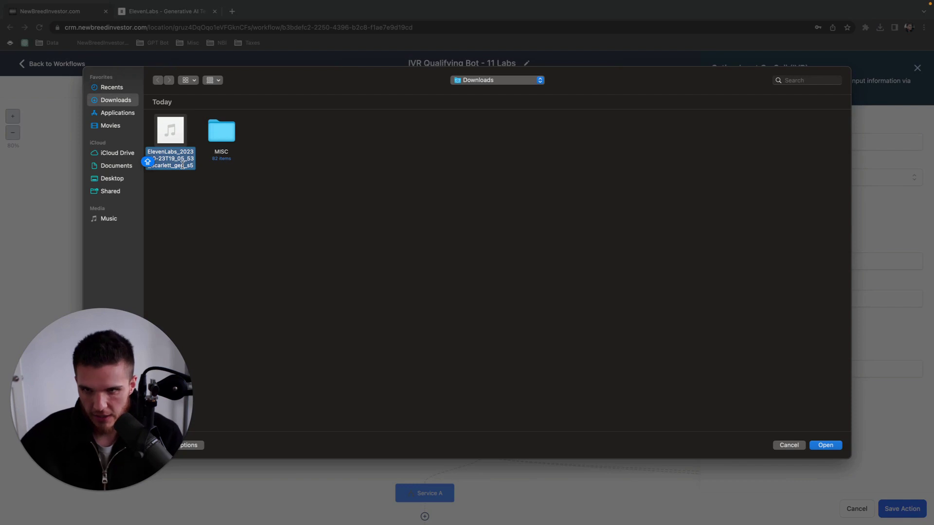
text(11 La)
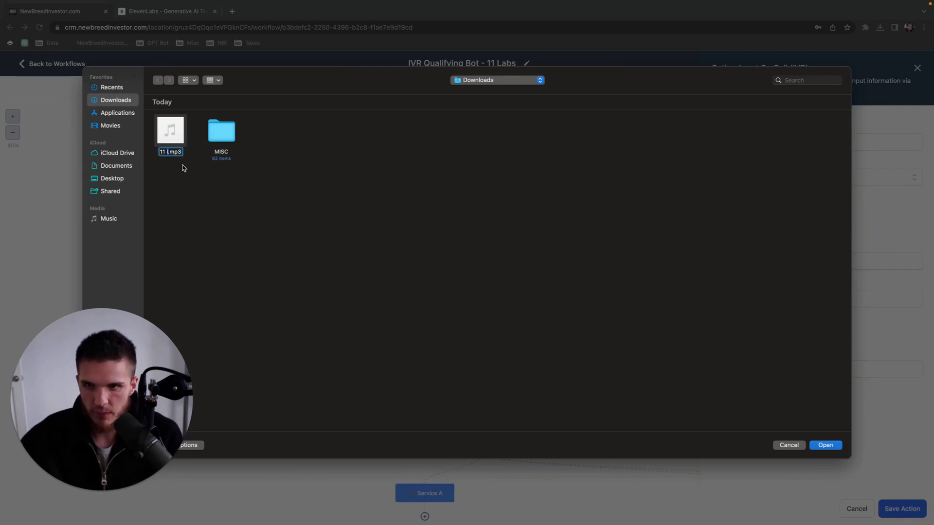
key(BackSpace)
key(BackSpace)
key(BackSpace)
key(BackSpace)
key(BackSpace)
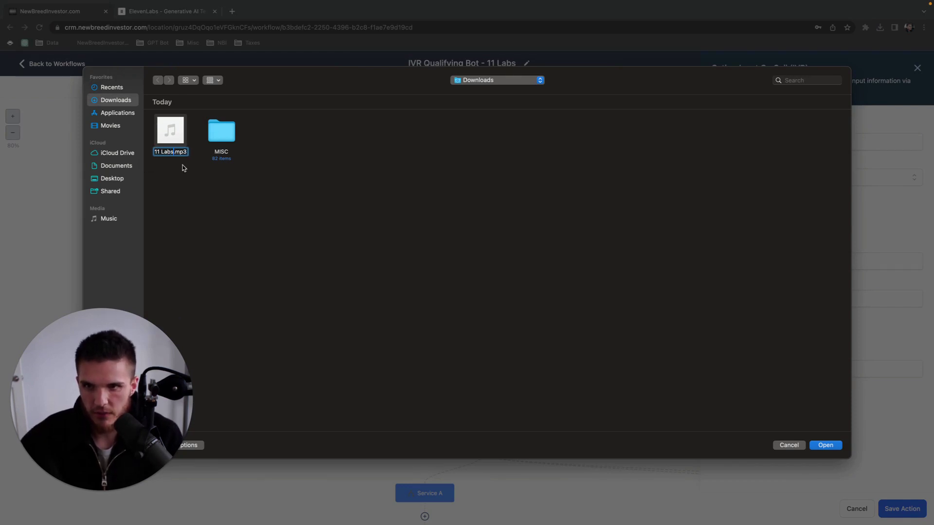
text(VM #1)
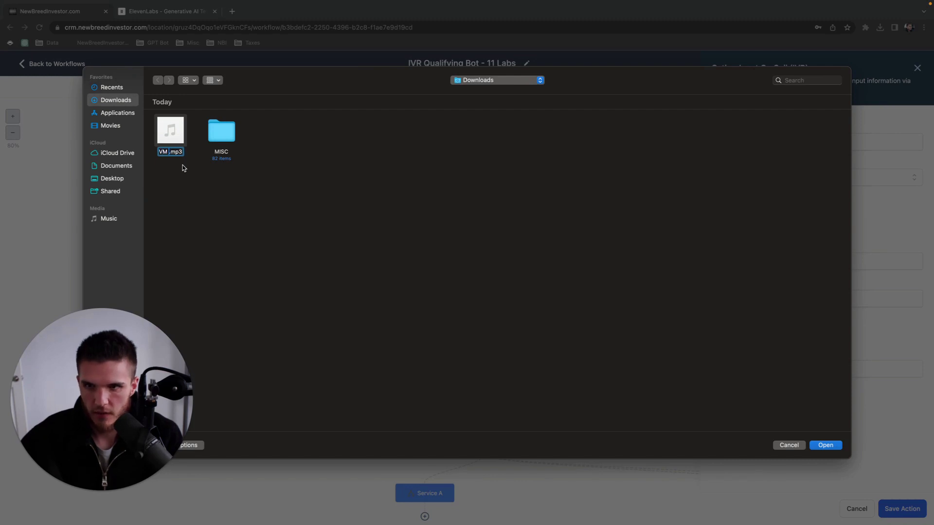
click(509, 298)
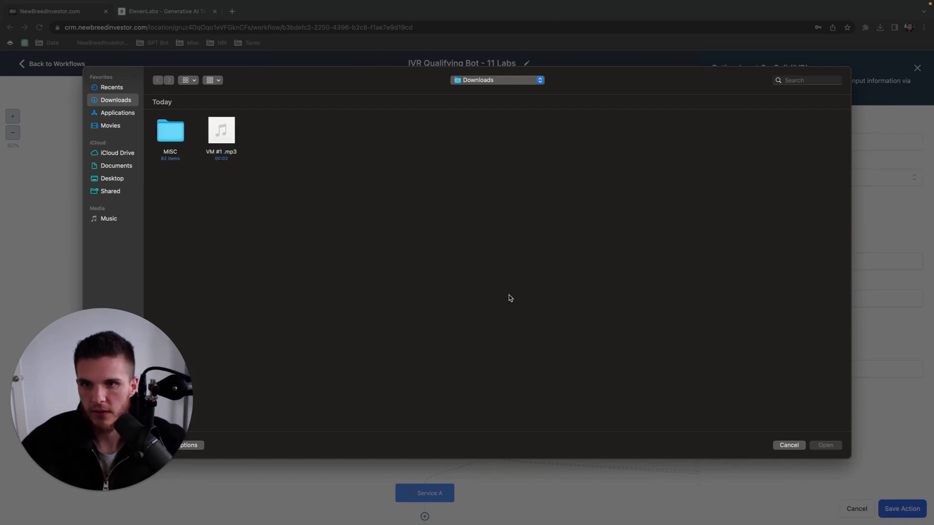
Step: Upload VM #1 .mp3 as the Gather Input On Call message, play it back, and save the action and the workflow
click(221, 131)
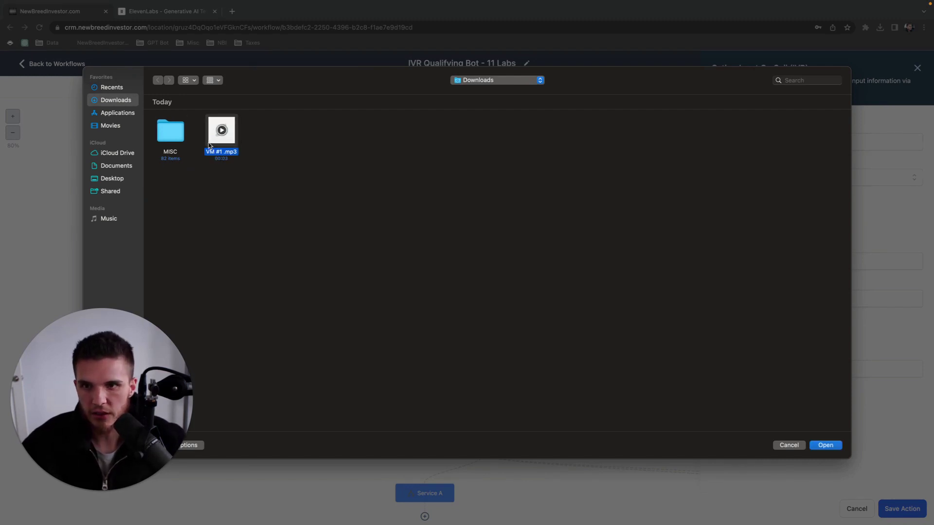
key(Return)
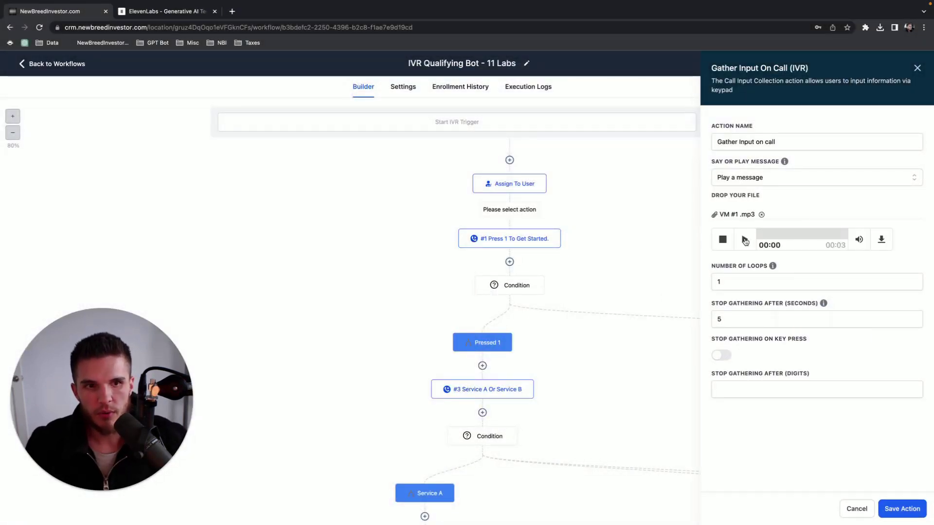
click(745, 240)
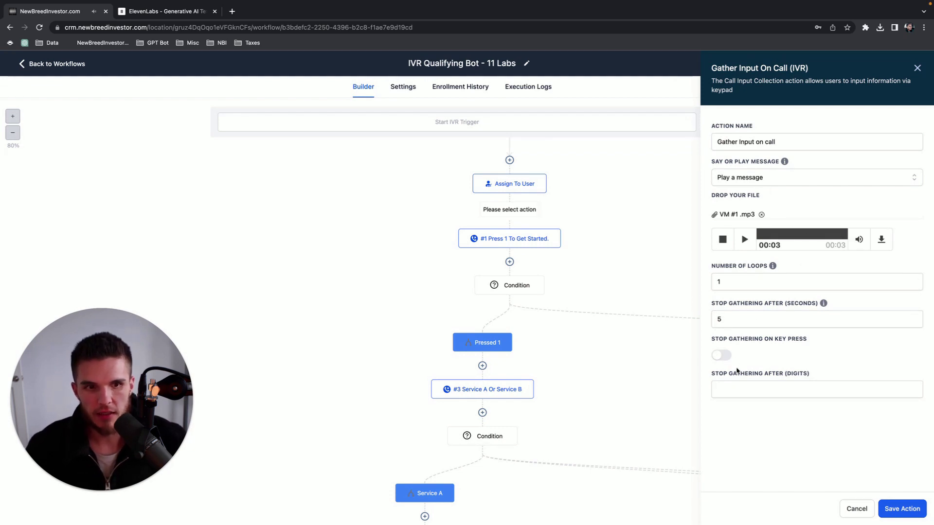
click(899, 510)
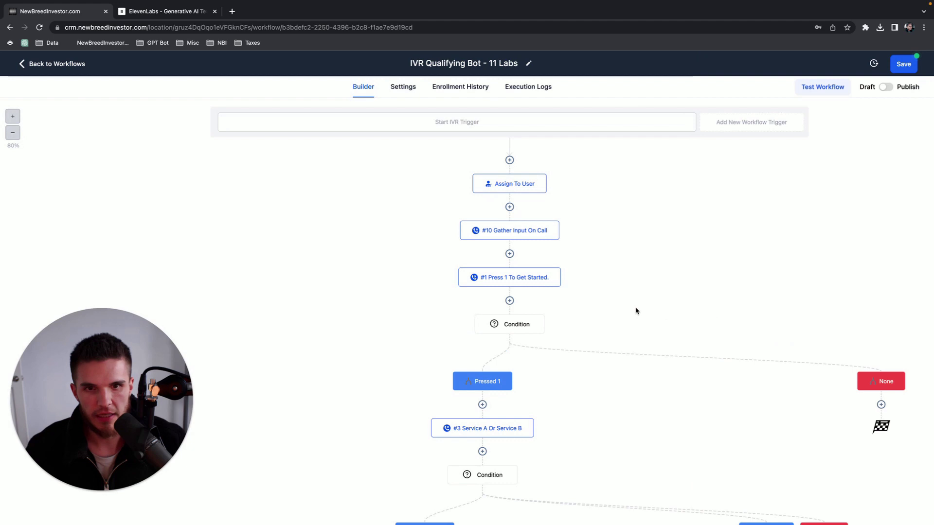
click(902, 67)
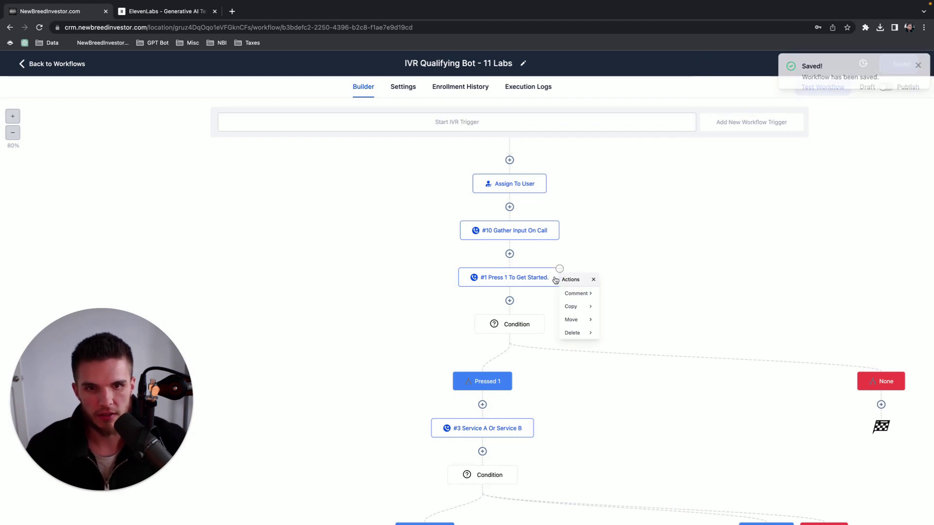
Step: Delete the old Press 1 To Get Started action from the workflow and save the change
click(534, 278)
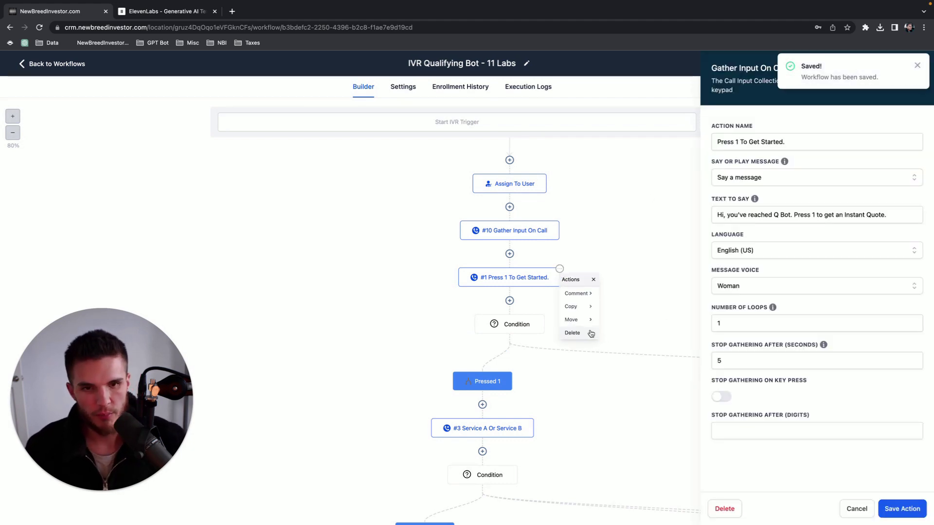
mouse_move(574, 338)
click(627, 295)
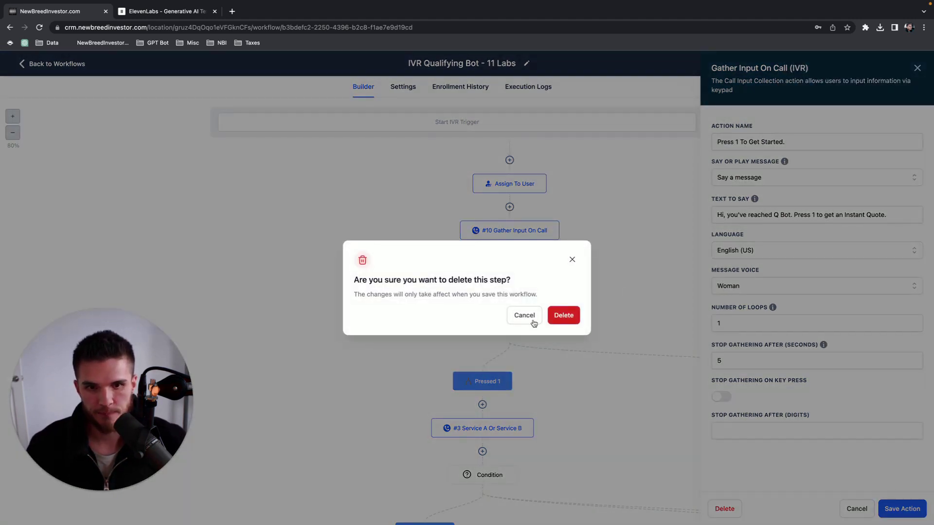
click(567, 314)
click(917, 66)
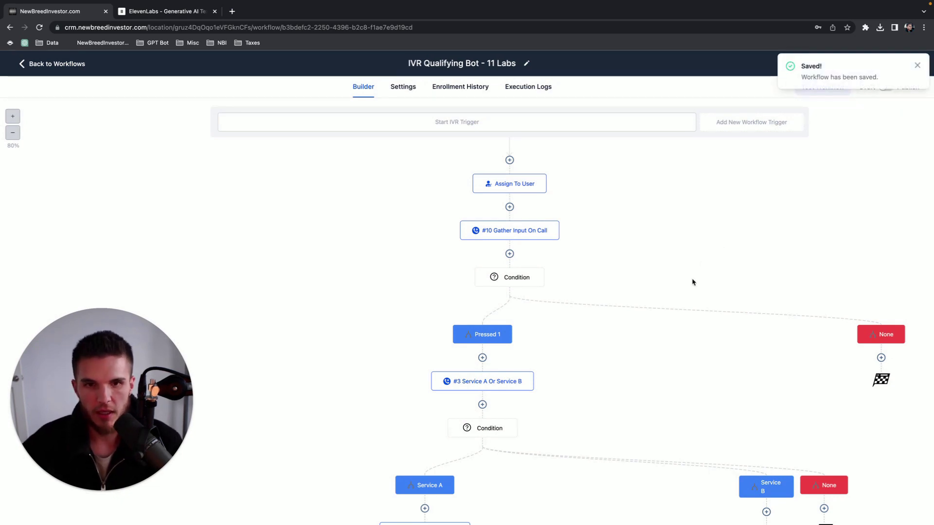
click(917, 65)
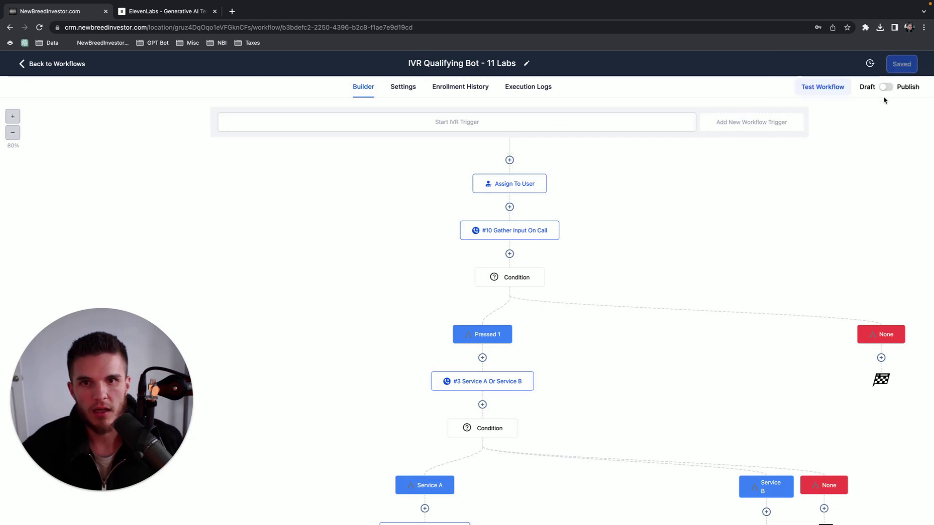
Step: Publish the IVR Qualifying Bot - 11 Labs workflow, save it, and view its workflow settings
click(522, 236)
click(917, 68)
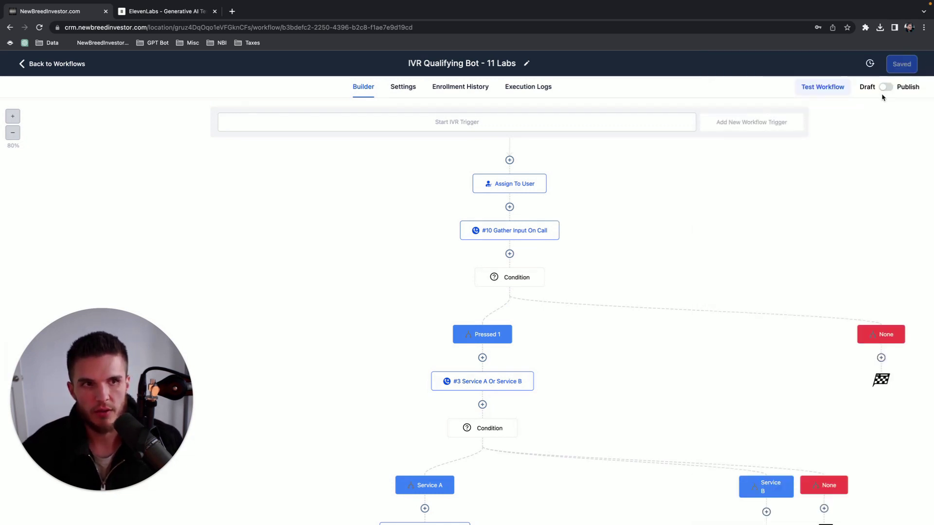
click(900, 64)
click(407, 87)
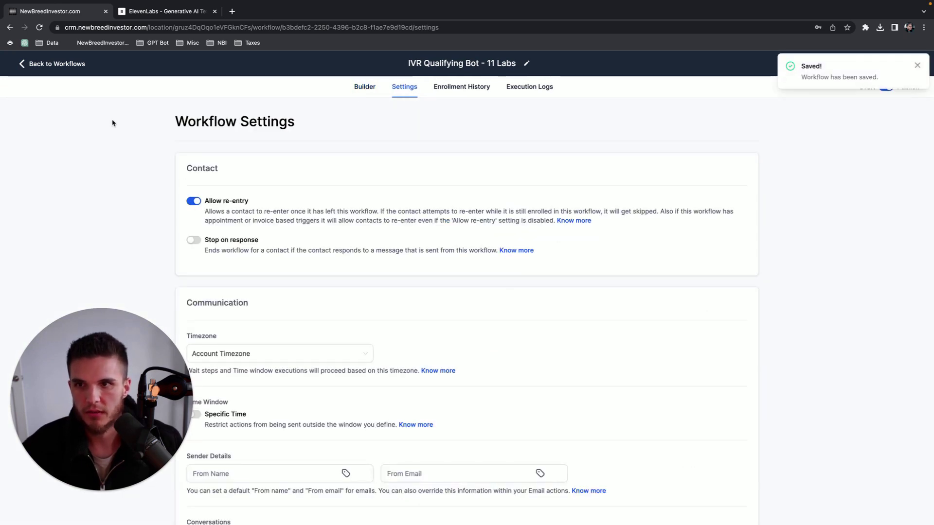
Step: Switch the original IVR Qualifying Bot workflow from published to draft and save it
click(52, 64)
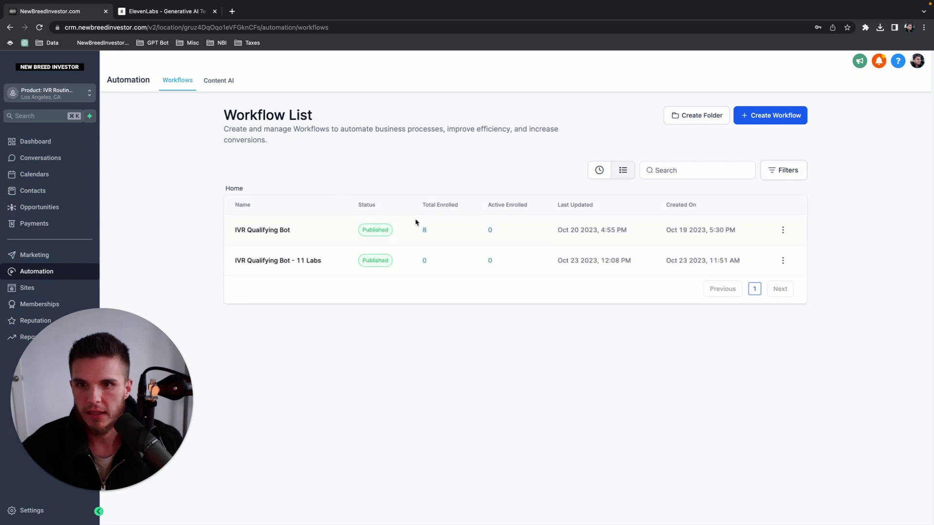
click(269, 230)
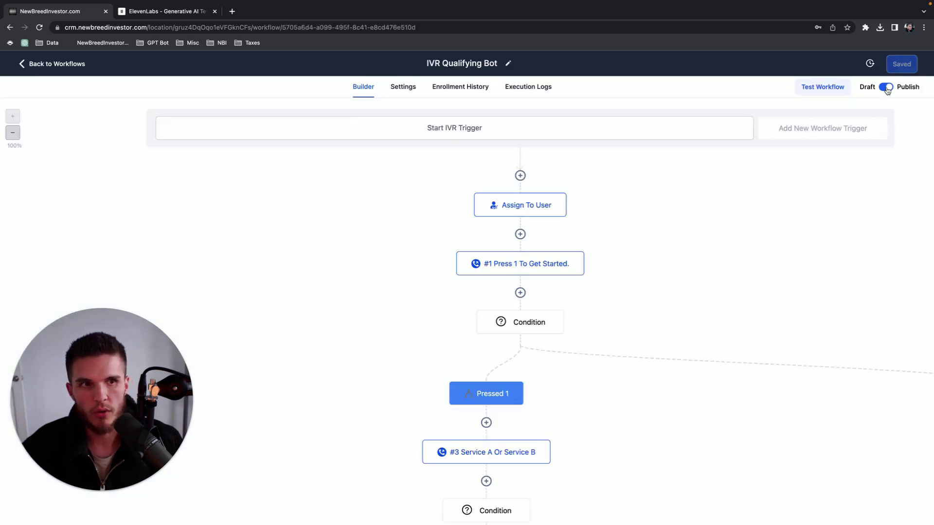
click(905, 68)
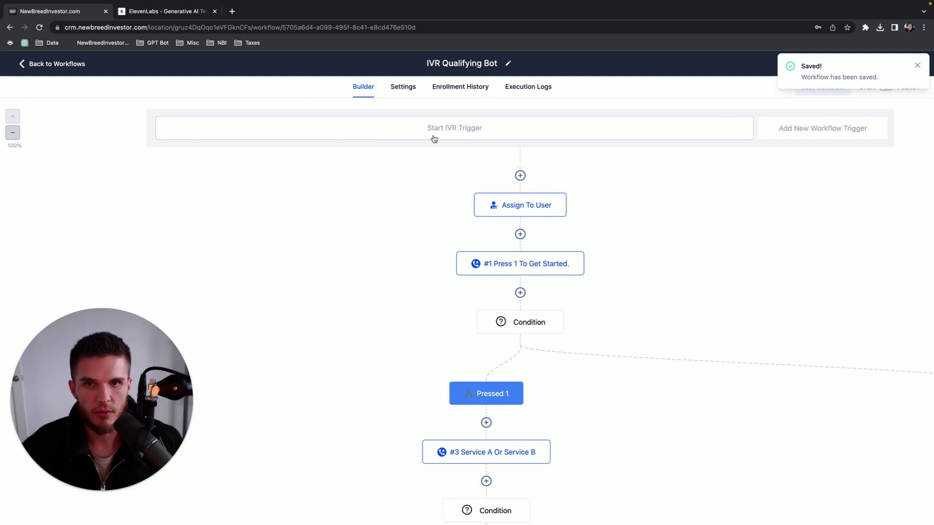
Step: Try to choose a phone number for the In Phone Number filter of the 11 Labs workflow's Start IVR Trigger, and reload the page
click(54, 63)
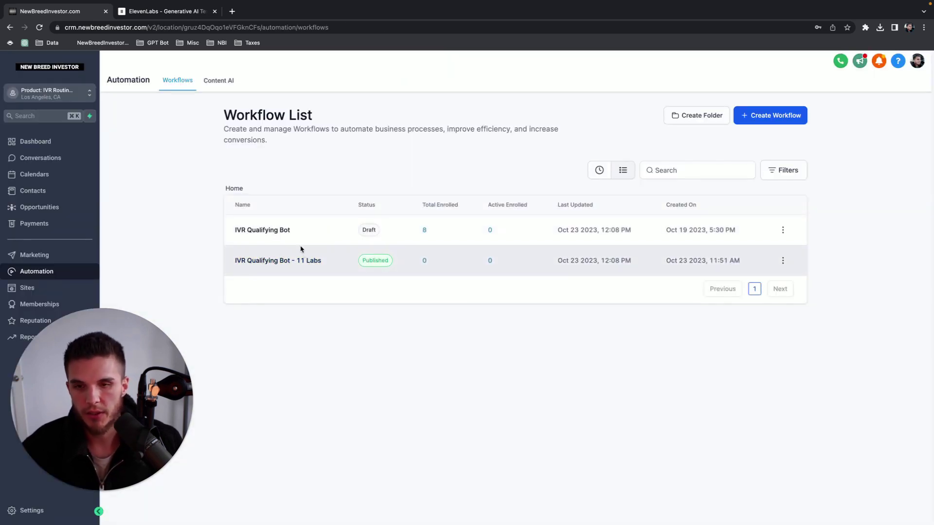
click(302, 261)
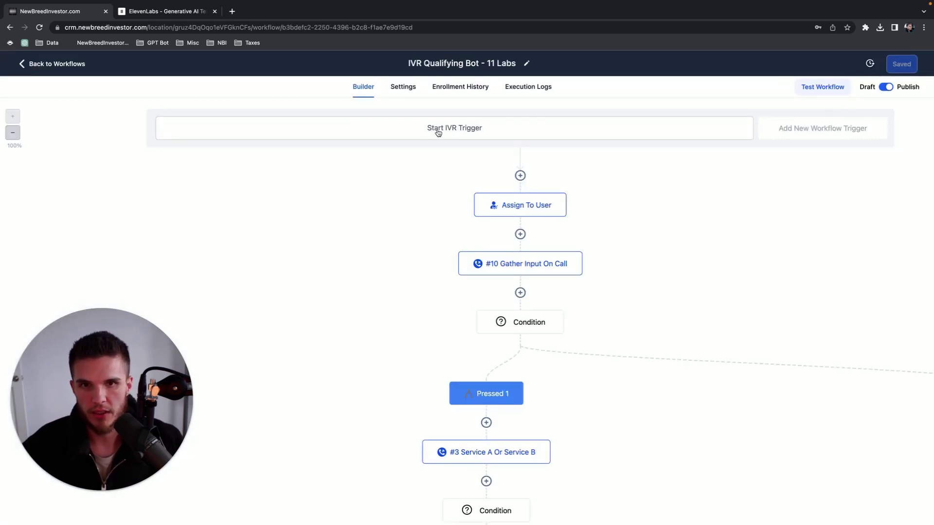
click(489, 137)
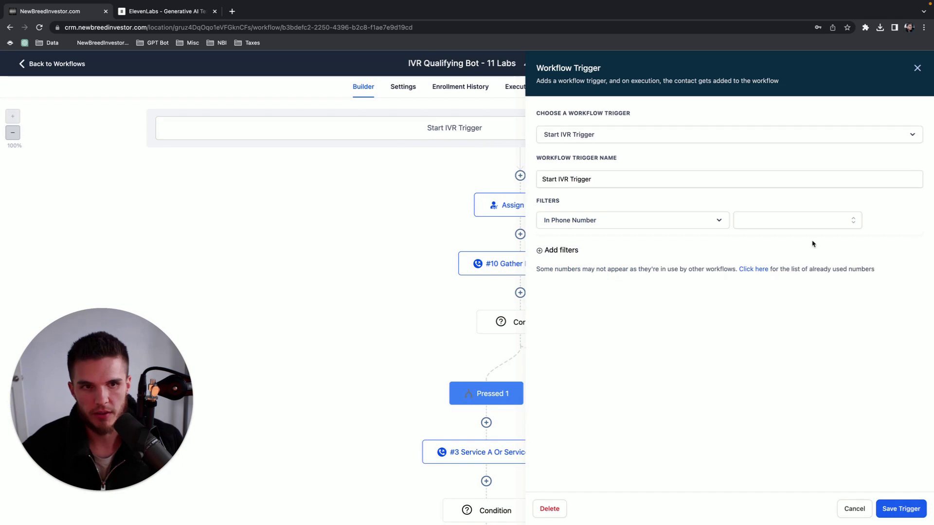
click(825, 223)
click(663, 259)
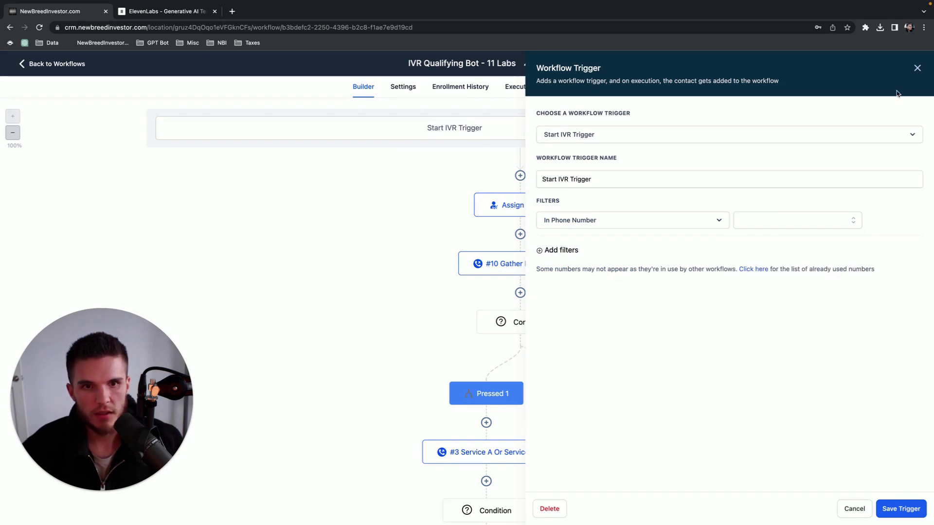
click(917, 68)
click(39, 28)
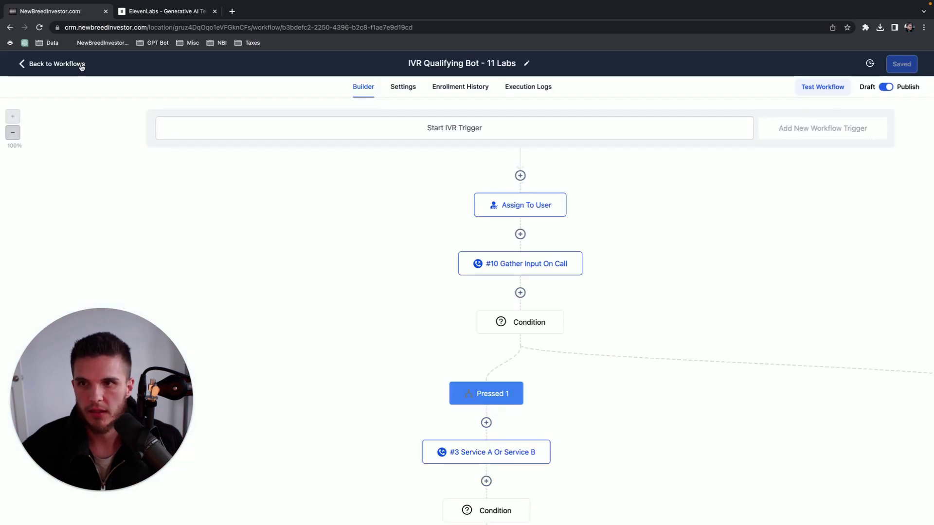
Step: In the original IVR Qualifying Bot workflow, replace the Start IVR Trigger with a Birthday reminder trigger and save the workflow
click(77, 64)
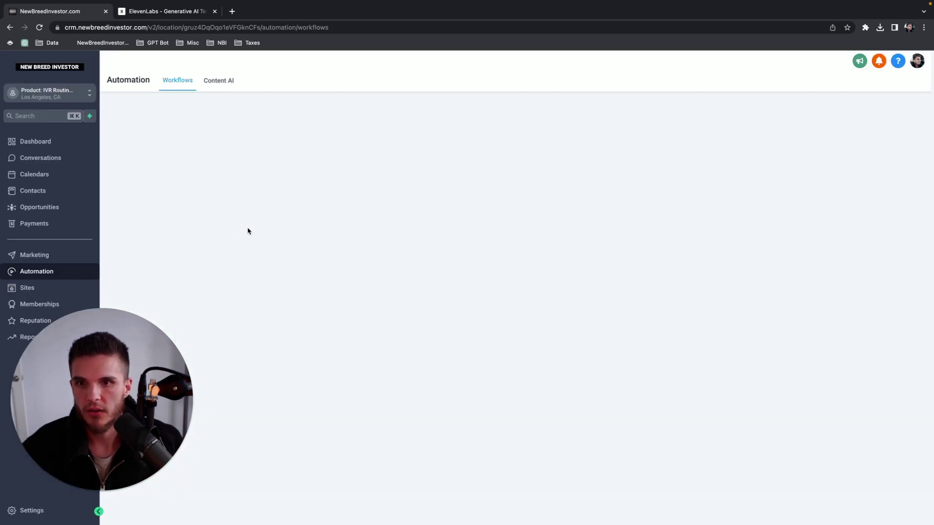
click(268, 231)
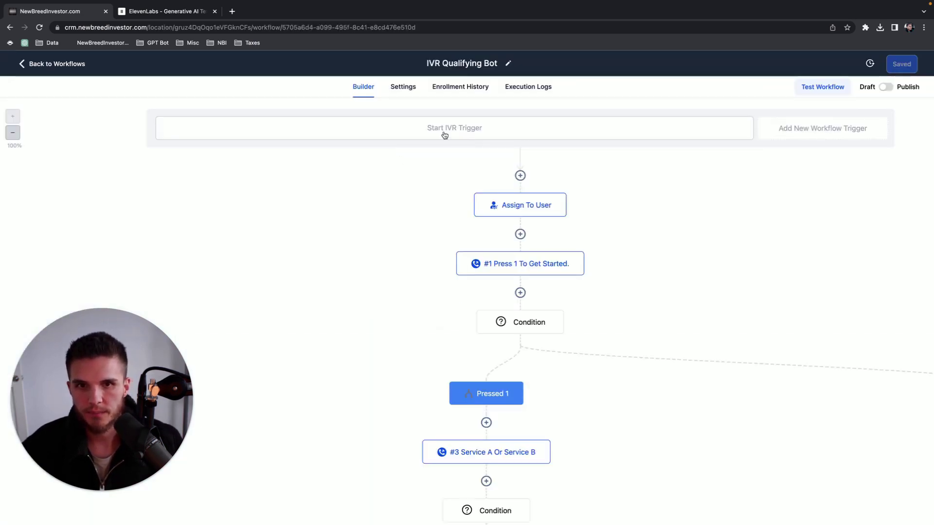
click(445, 135)
click(597, 182)
click(622, 138)
click(609, 201)
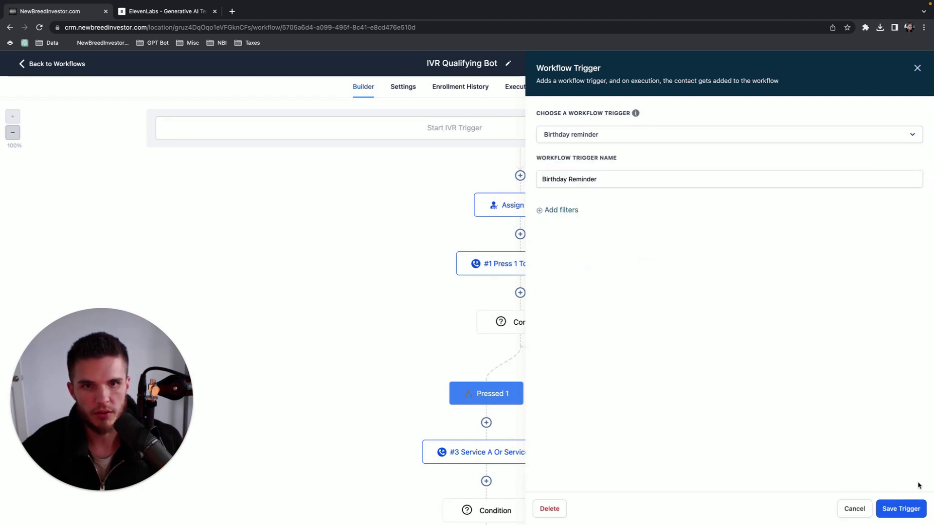
click(901, 509)
click(903, 67)
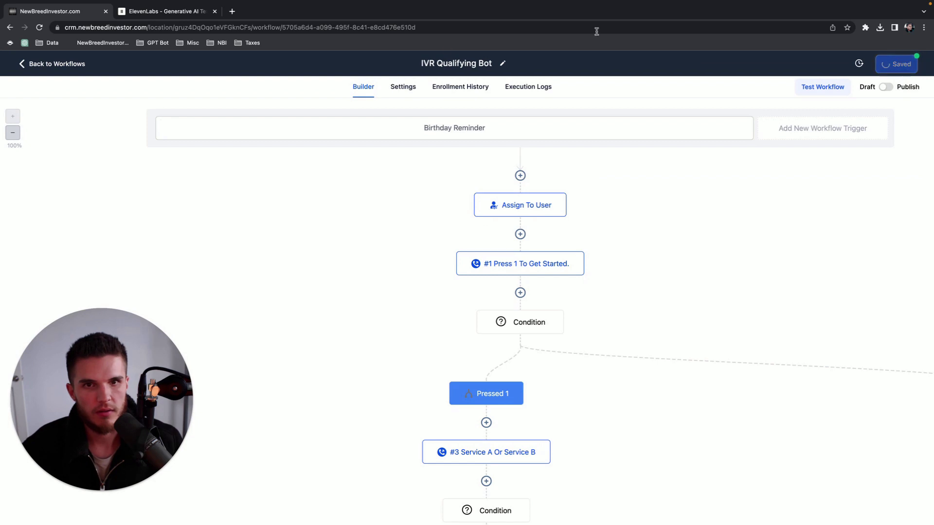
Step: Open the 11 Labs workflow and try to choose a phone number for the Start IVR Trigger's filter, retrying after a page reload
click(54, 64)
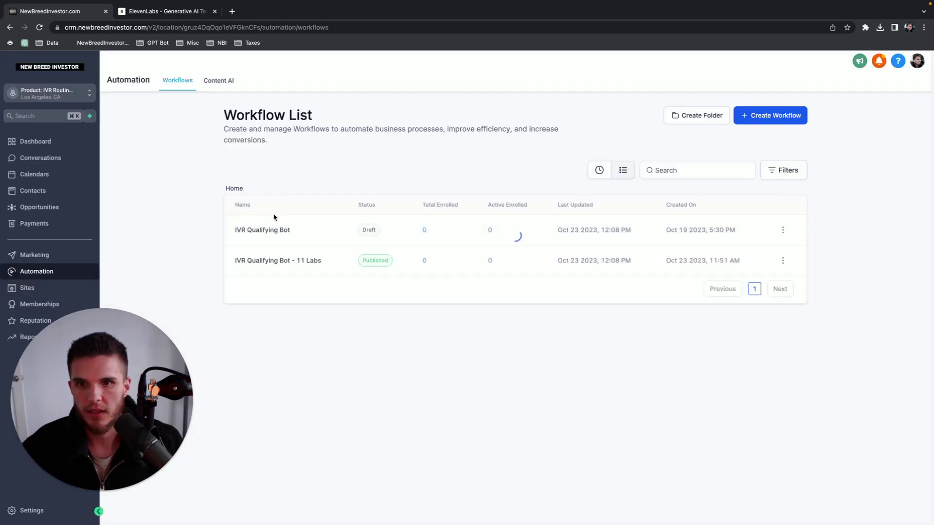
click(276, 265)
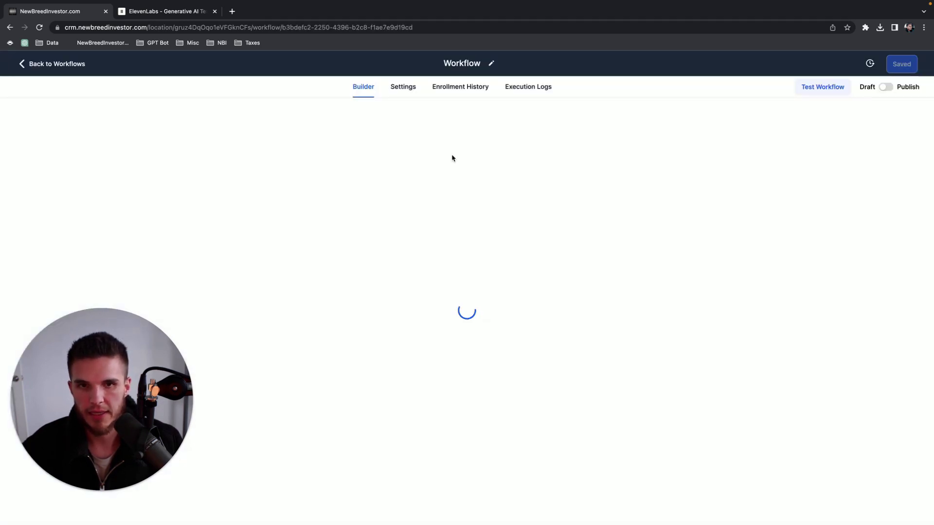
click(454, 128)
click(762, 222)
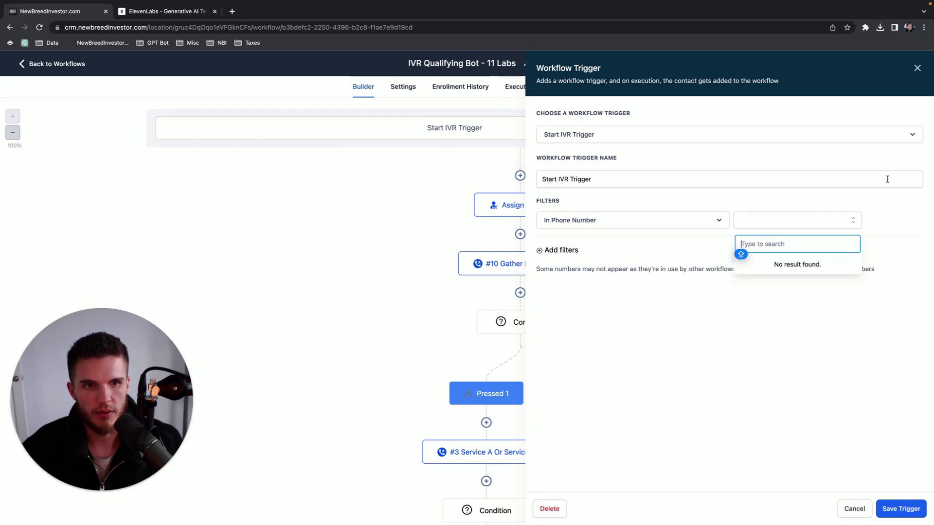
click(888, 179)
click(918, 68)
click(40, 28)
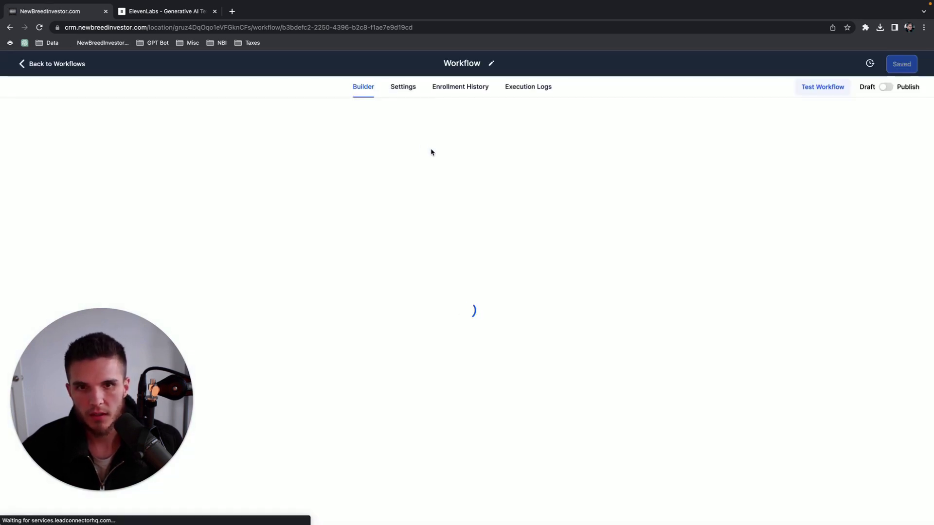
click(454, 129)
click(804, 221)
click(804, 221)
click(781, 225)
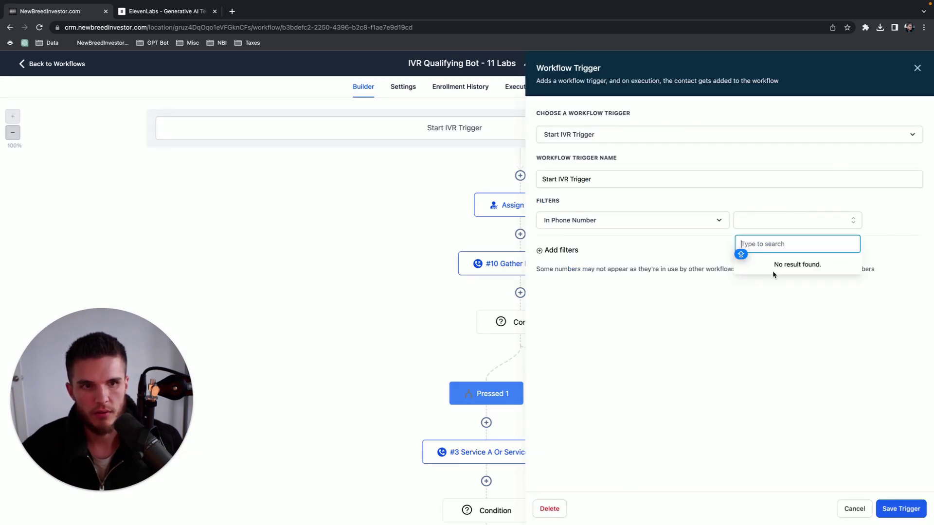
Step: Delete the Start IVR Trigger from the 11 Labs workflow and save the workflow
click(553, 509)
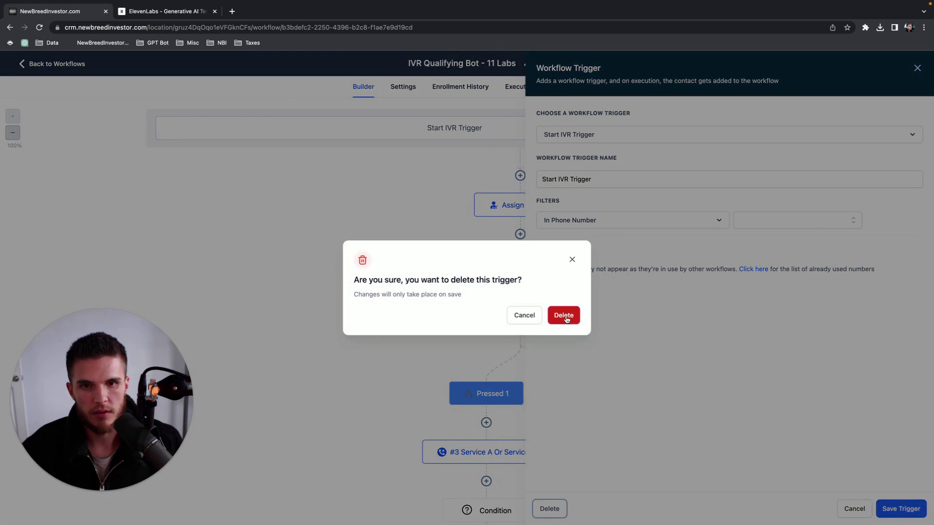
click(564, 315)
click(904, 64)
Step: Try to add a new Start IVR Trigger with a phone number in its In Phone Number filter, and leave the workflow
click(513, 126)
scroll(755, 375, down, 10)
click(749, 489)
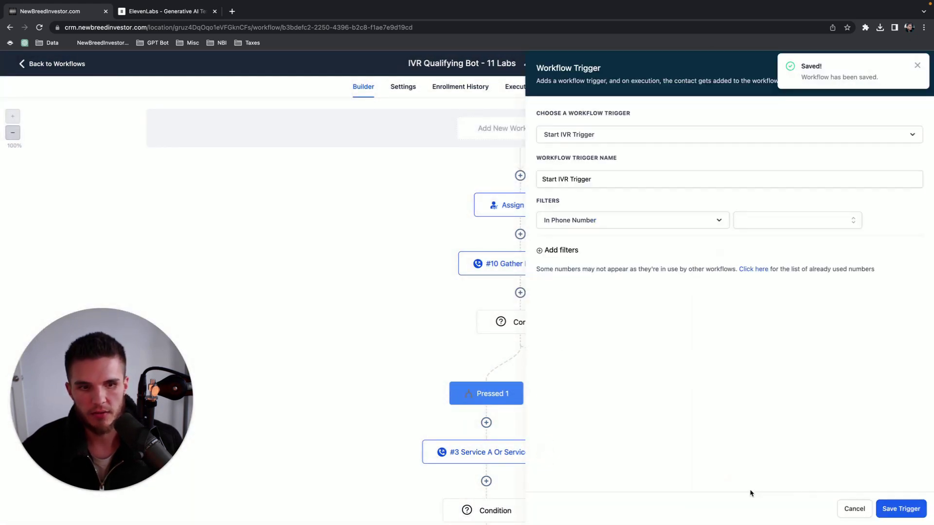
click(785, 217)
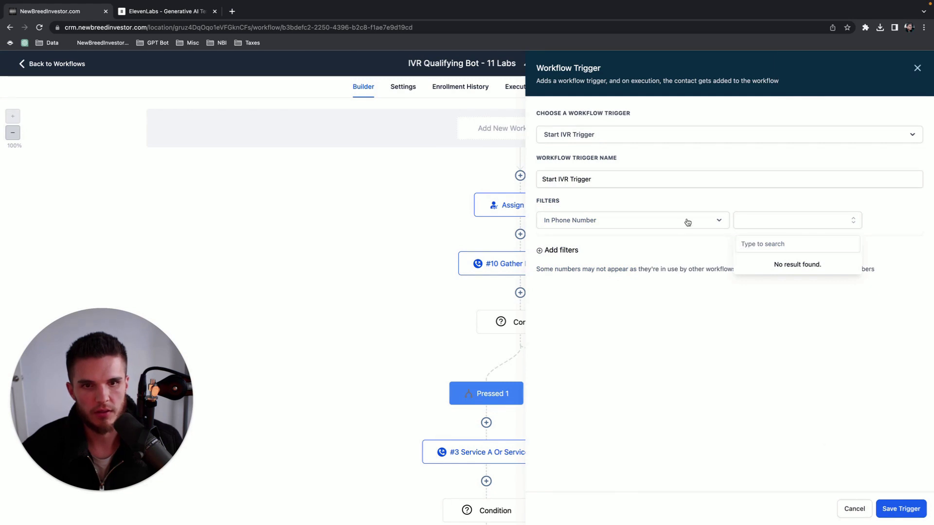
click(778, 225)
click(632, 177)
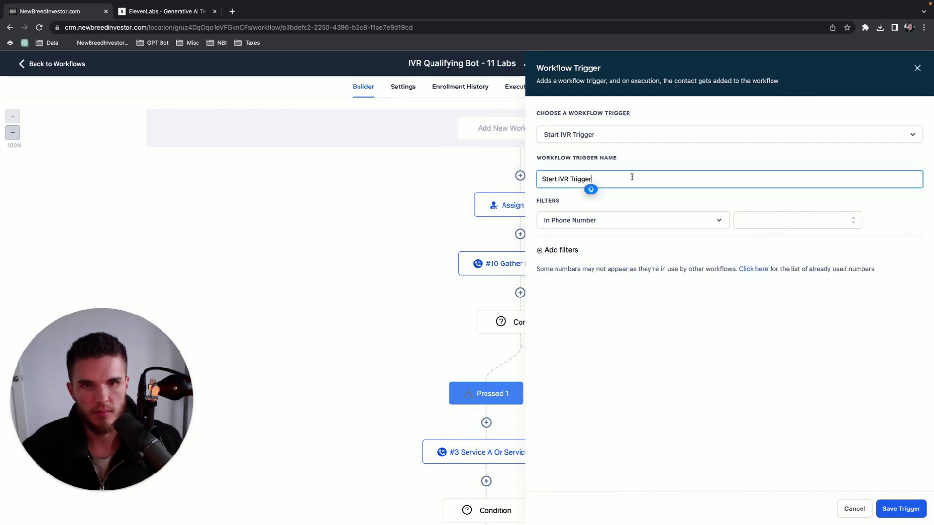
click(917, 67)
click(71, 65)
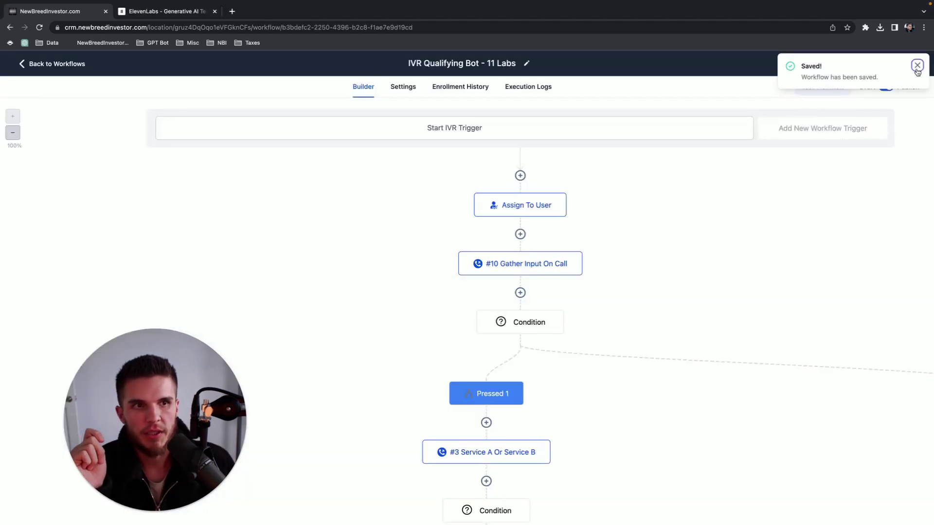
Step: Check the phone number filter of the 11 Labs workflow's Start IVR Trigger
click(918, 69)
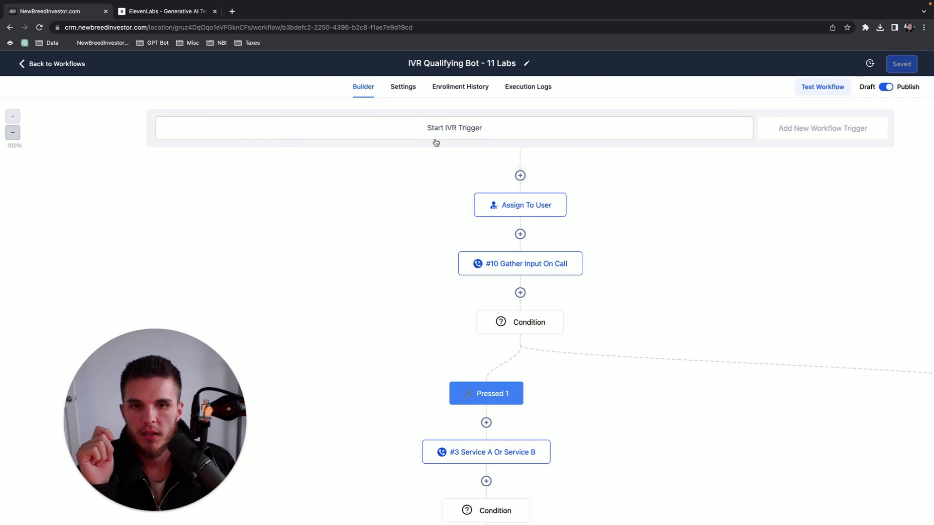
click(489, 133)
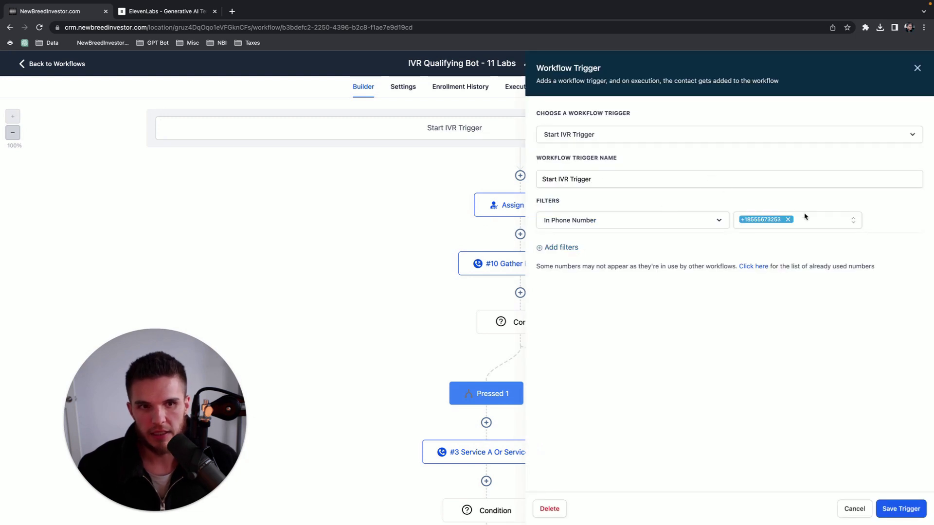
click(917, 70)
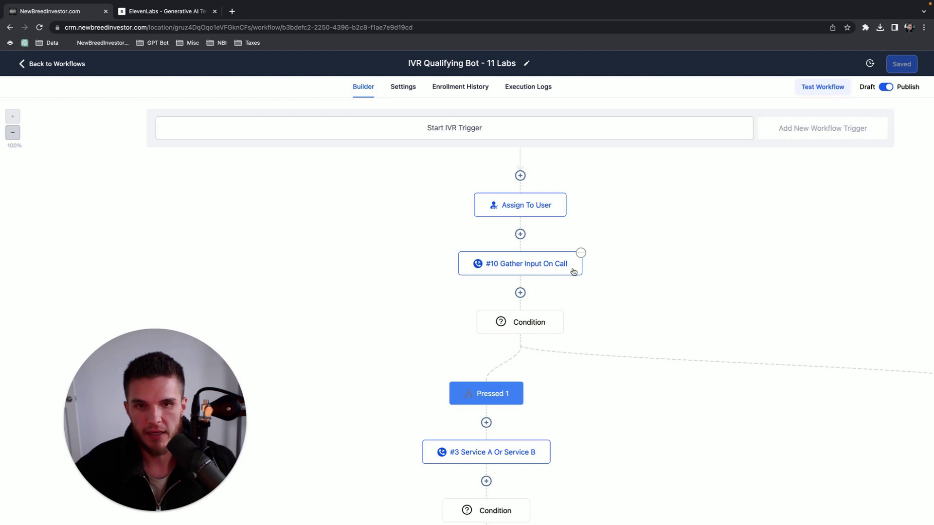
scroll(572, 269, down, 1)
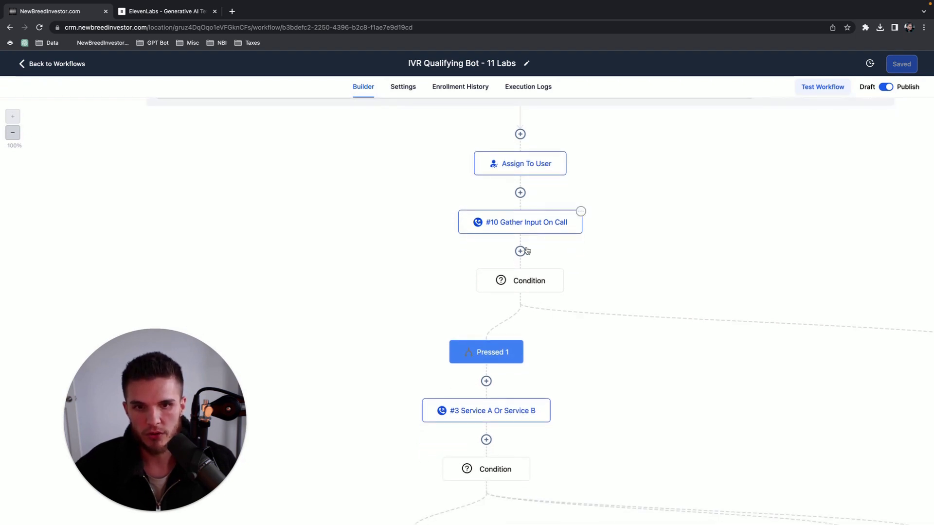
click(529, 288)
click(598, 264)
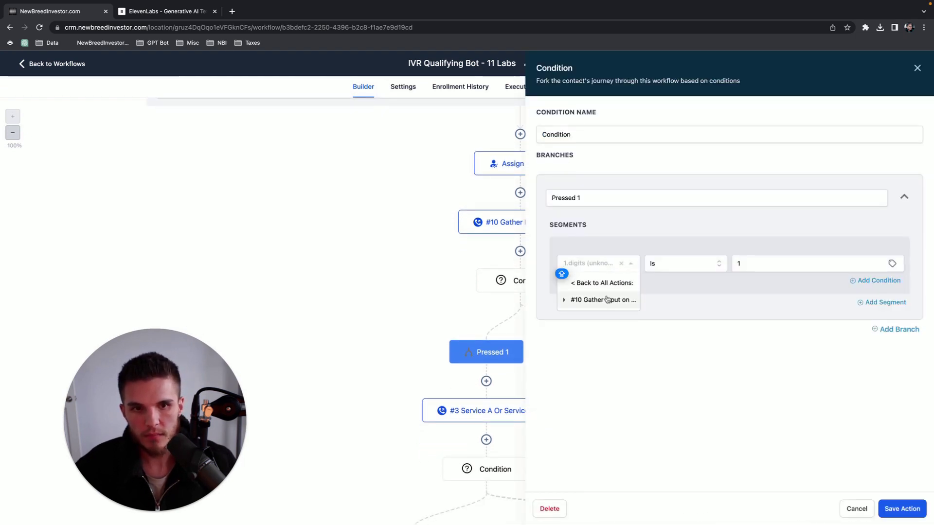
click(564, 300)
click(577, 318)
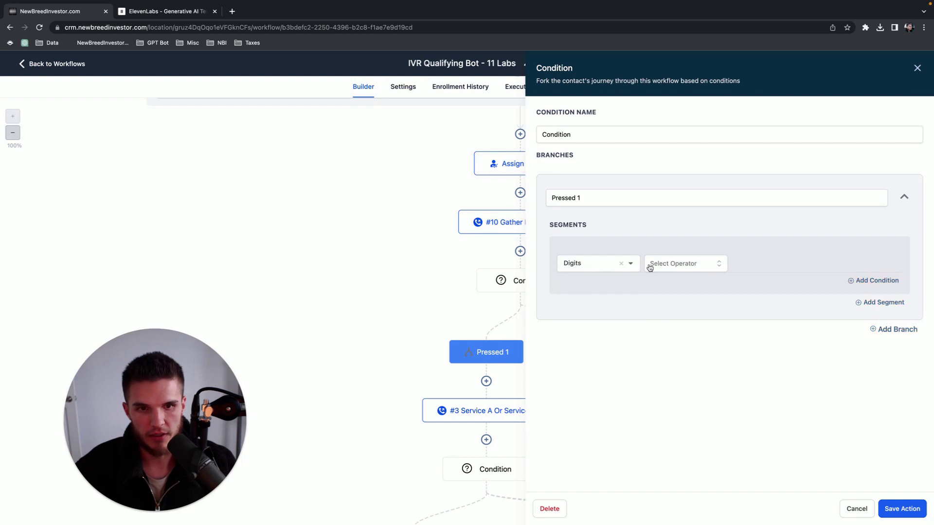
click(586, 268)
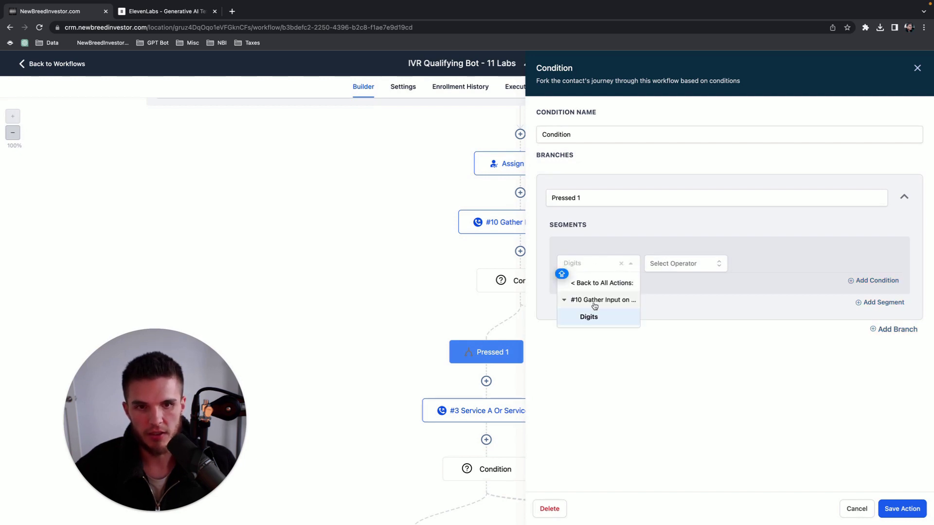
click(805, 254)
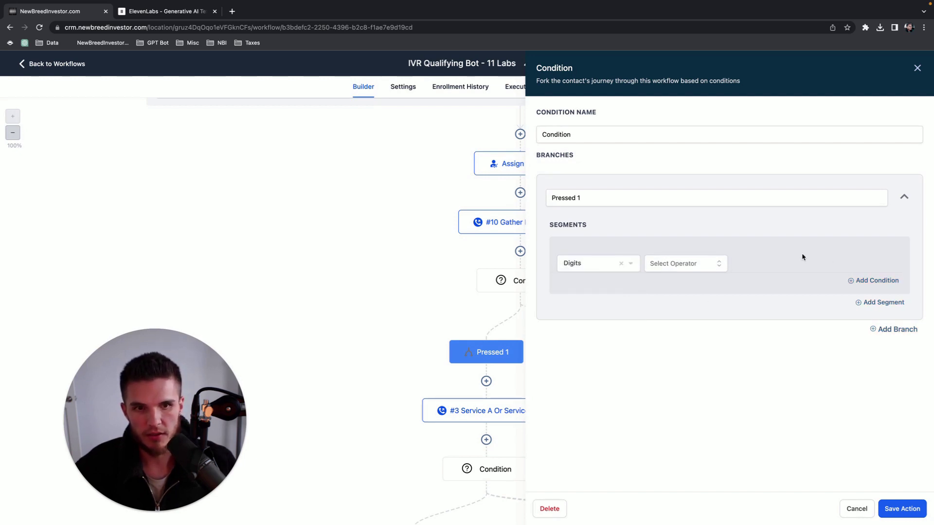
click(919, 67)
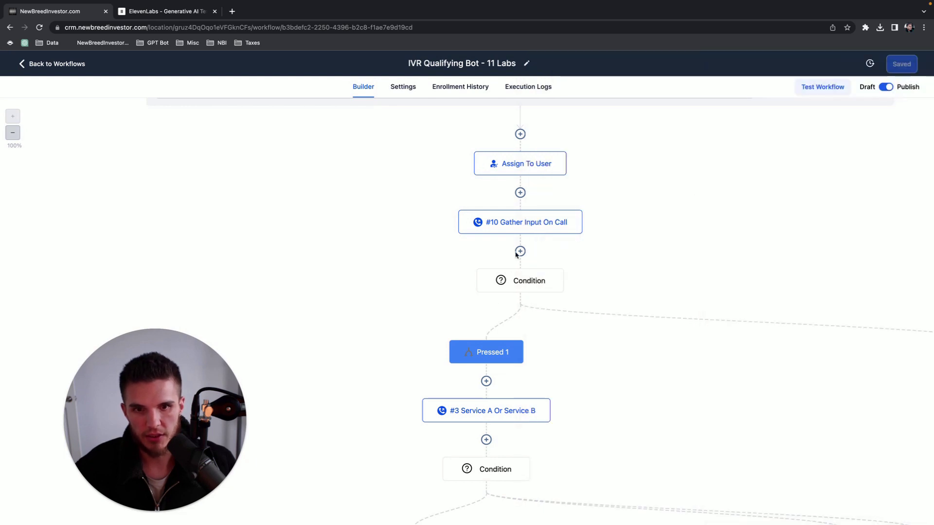
Step: Make the first condition's Pressed 1 branch require that Digits from #10 Gather Input on call Is 1, and save the action
click(530, 280)
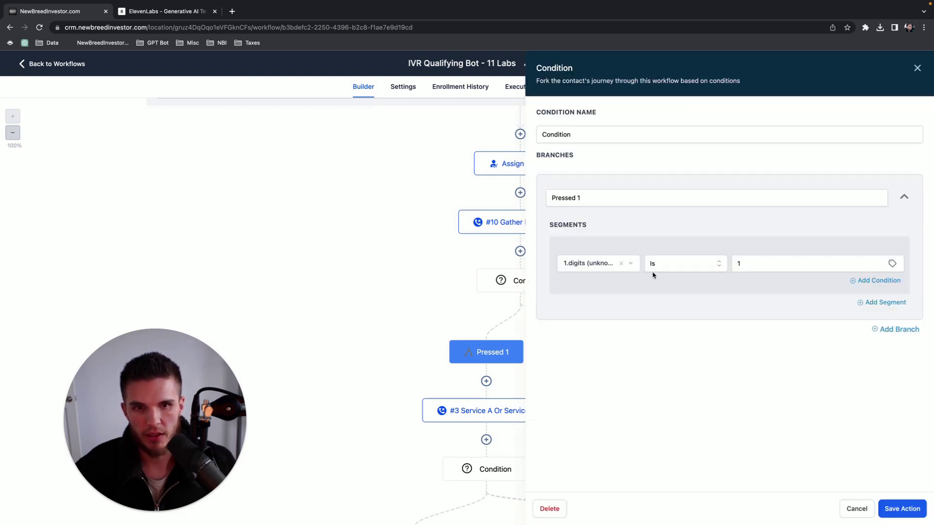
click(480, 225)
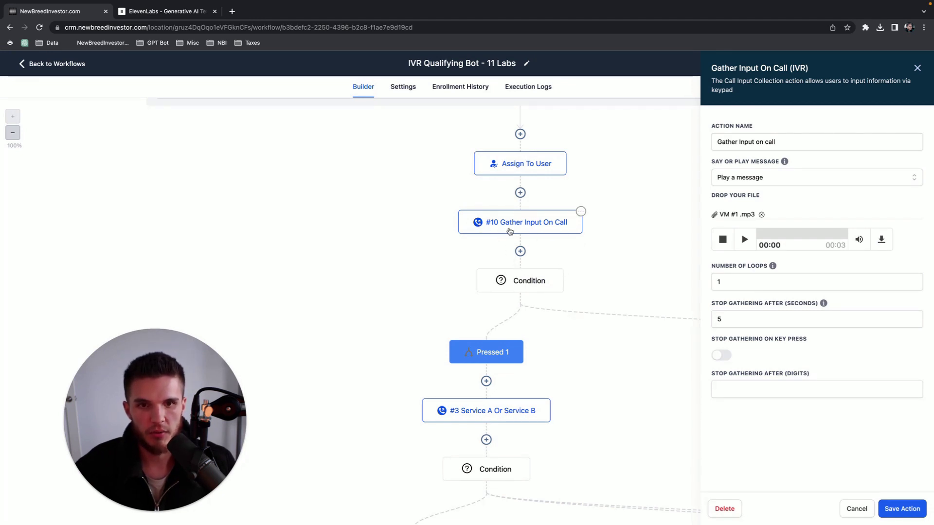
click(506, 280)
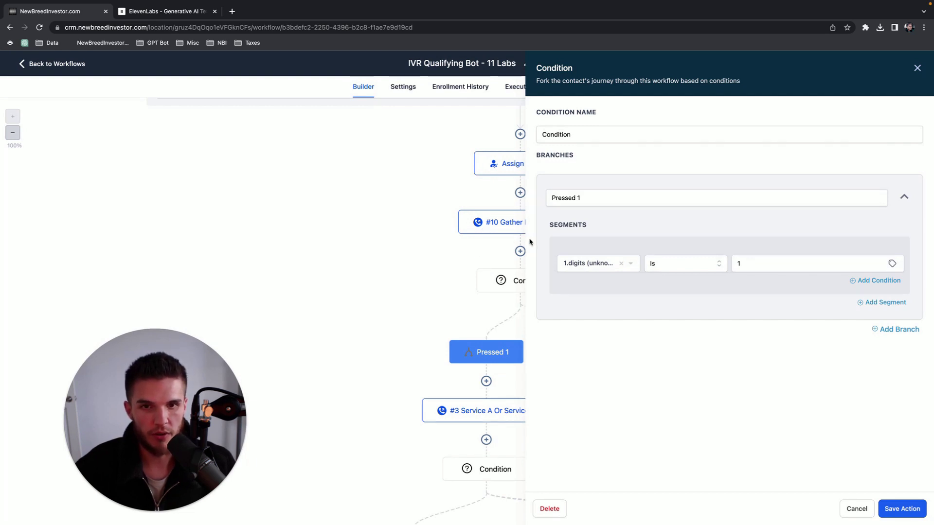
click(621, 265)
click(621, 266)
click(565, 302)
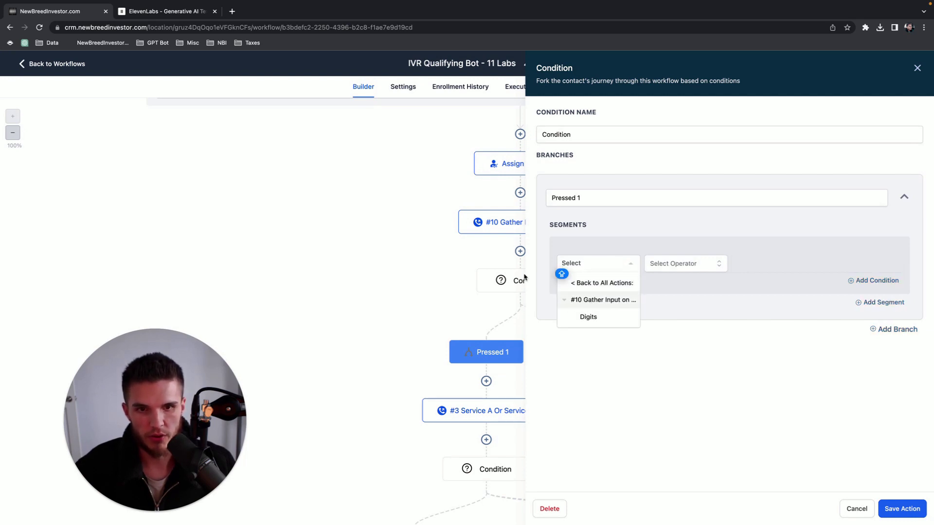
click(601, 319)
click(690, 270)
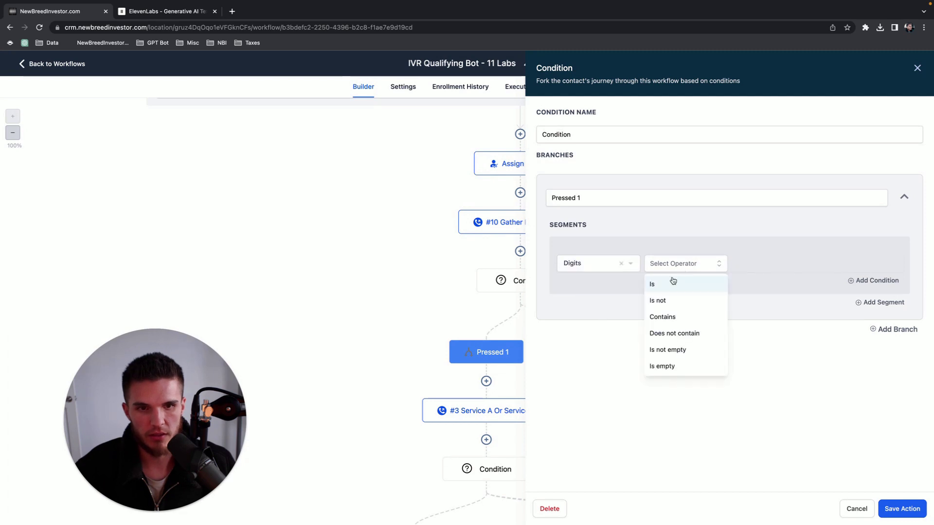
click(674, 284)
click(751, 268)
text(1)
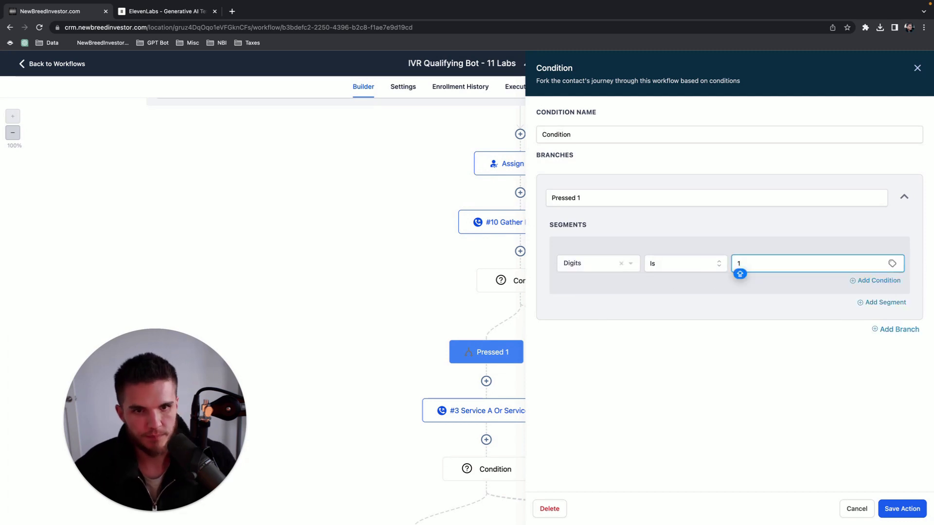
click(903, 509)
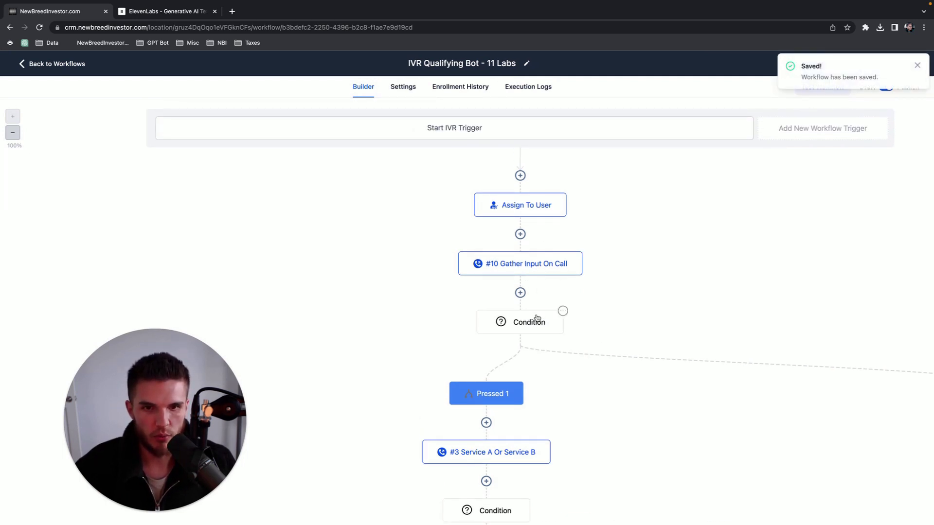
Step: Review the first steps of the workflow and open the #10 Gather Input On Call action's settings
scroll(536, 319, down, 3)
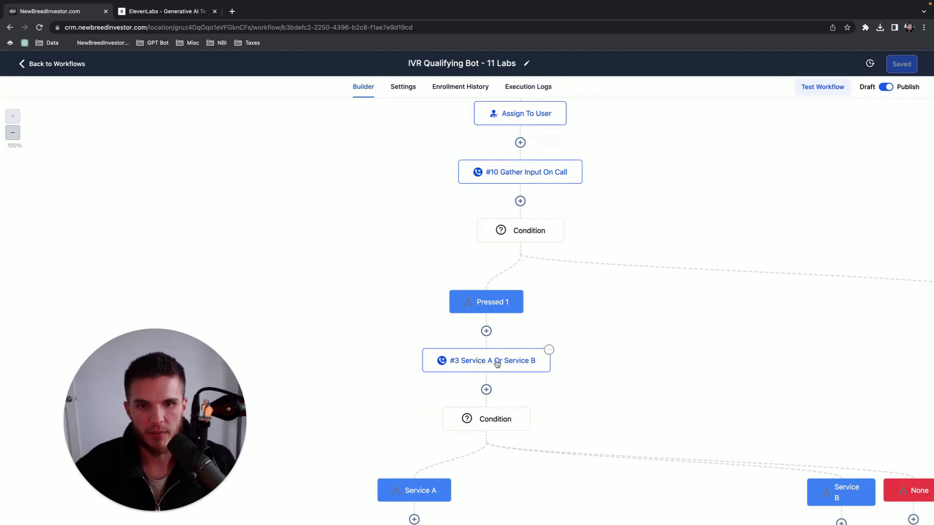
scroll(501, 366, up, 3)
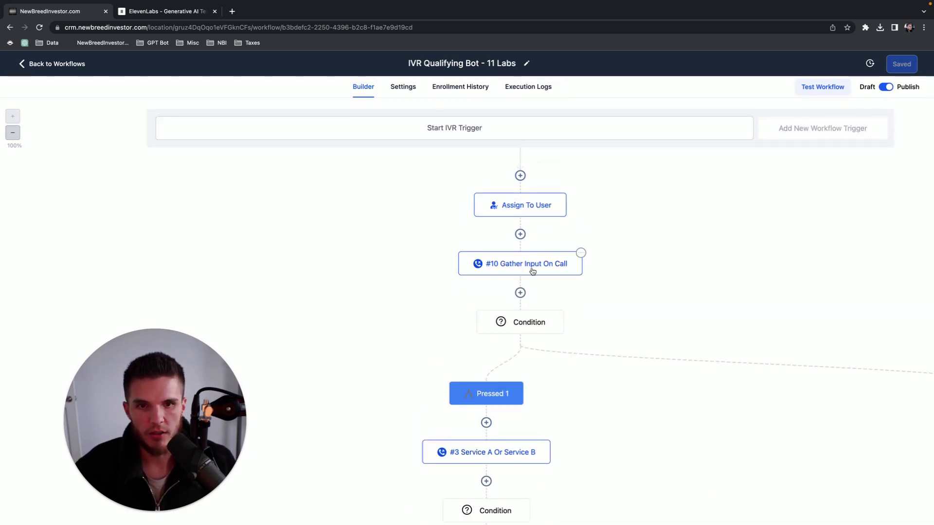
scroll(516, 341, down, 3)
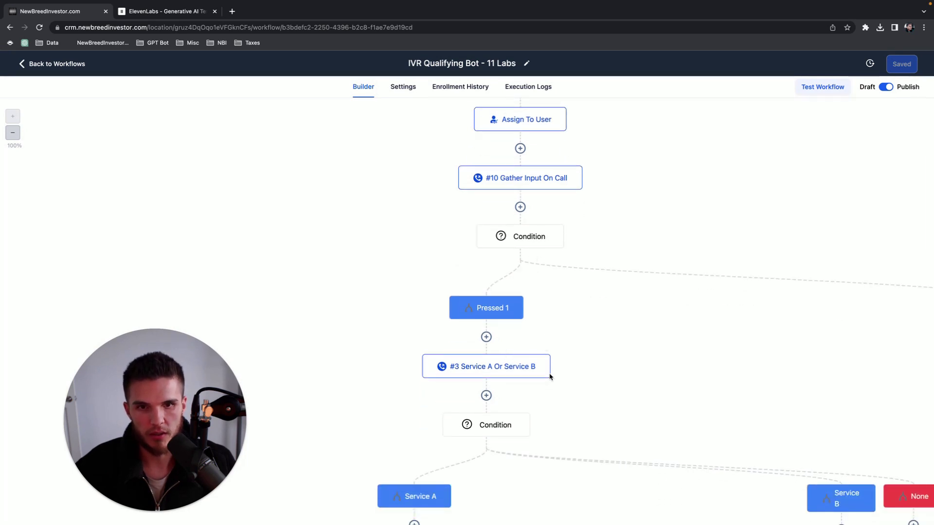
scroll(516, 357, up, 3)
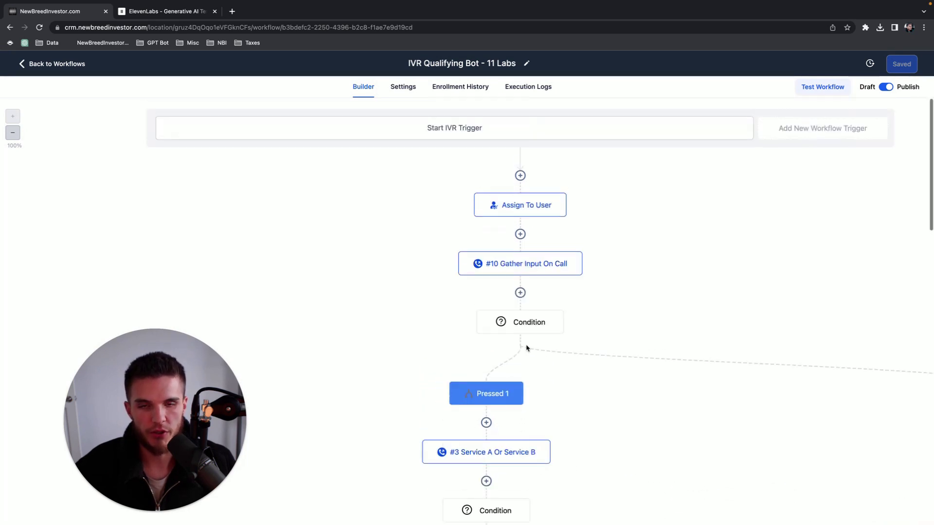
click(544, 265)
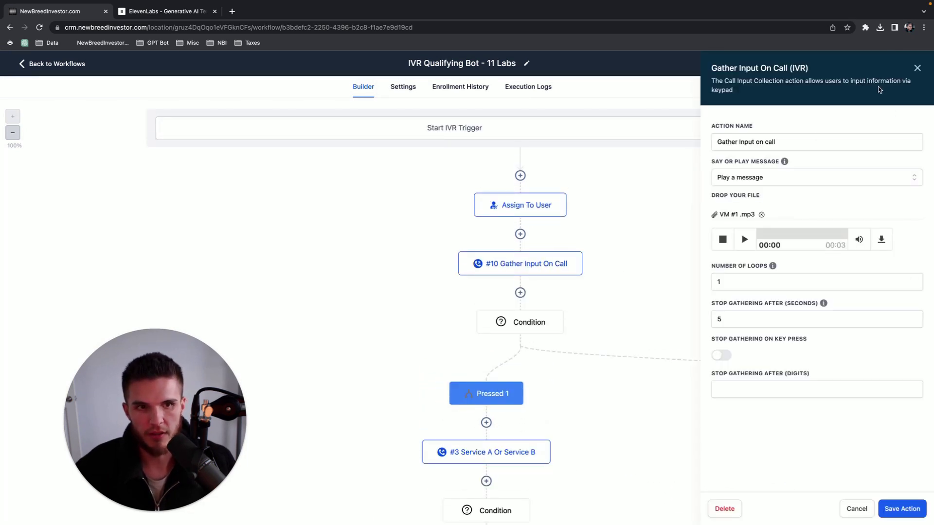
Step: Close the action's settings and recheck the In Phone Number filter of the Start IVR Trigger
click(919, 67)
click(472, 129)
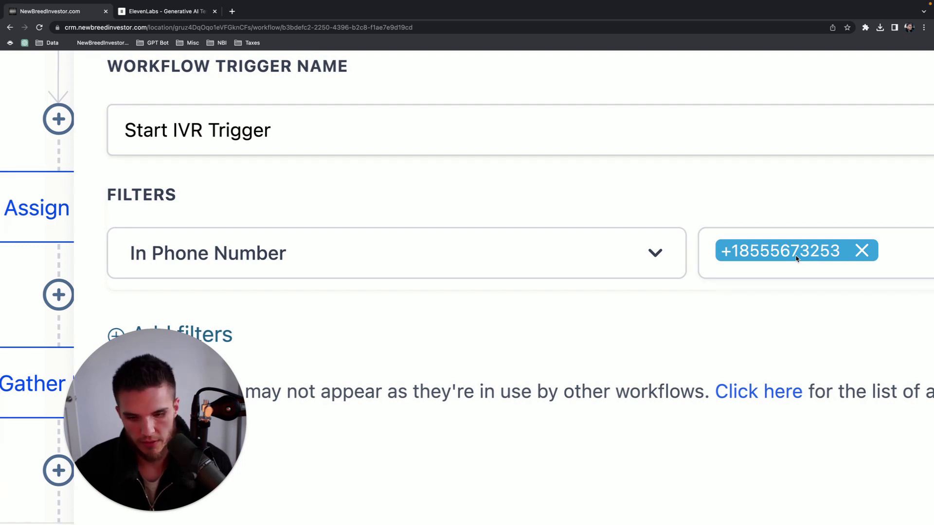
key(Escape)
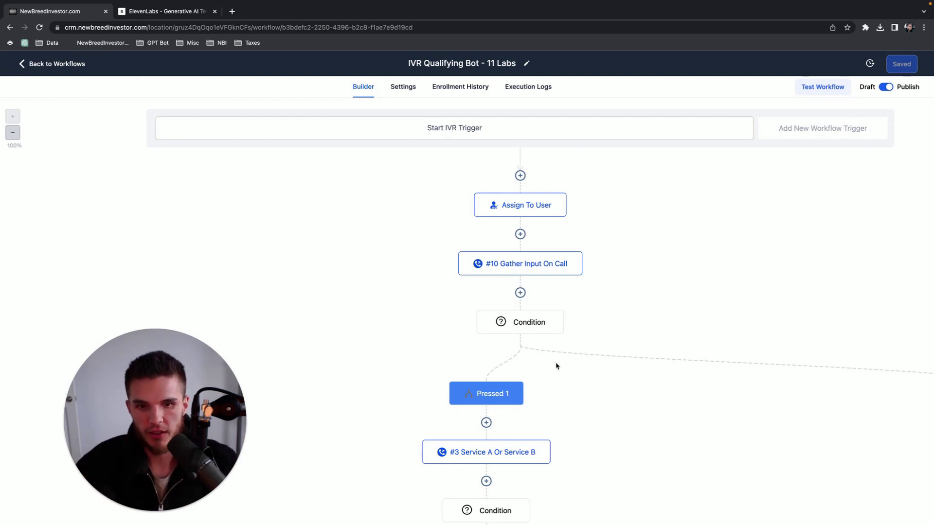
Step: Compare the message settings of the #3 Service A Or Service B and #10 Gather Input On Call actions in the workflow
click(14, 133)
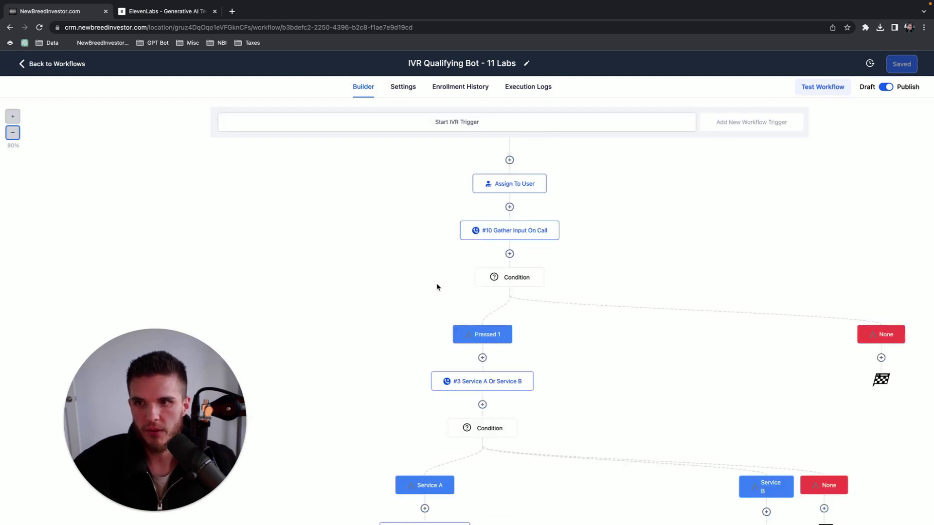
scroll(458, 282, down, 3)
scroll(504, 293, up, 2)
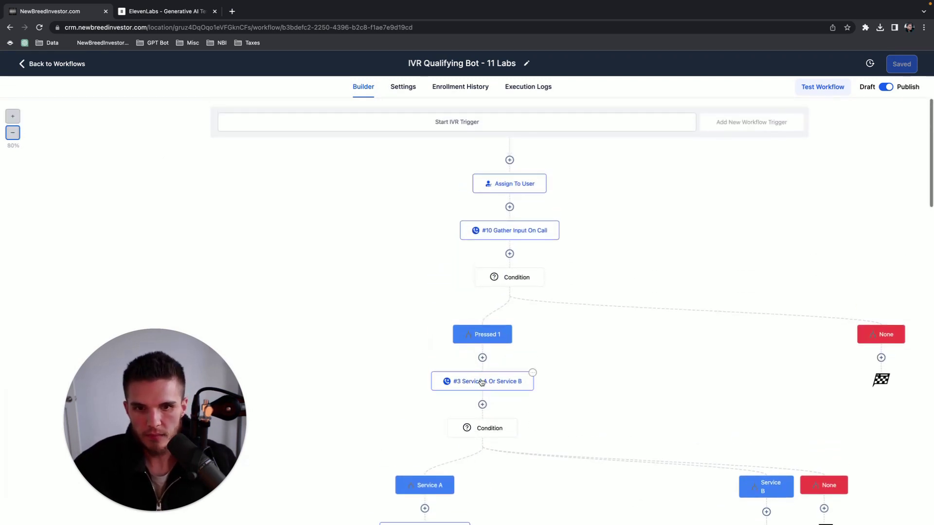
click(494, 382)
drag(896, 218, 711, 218)
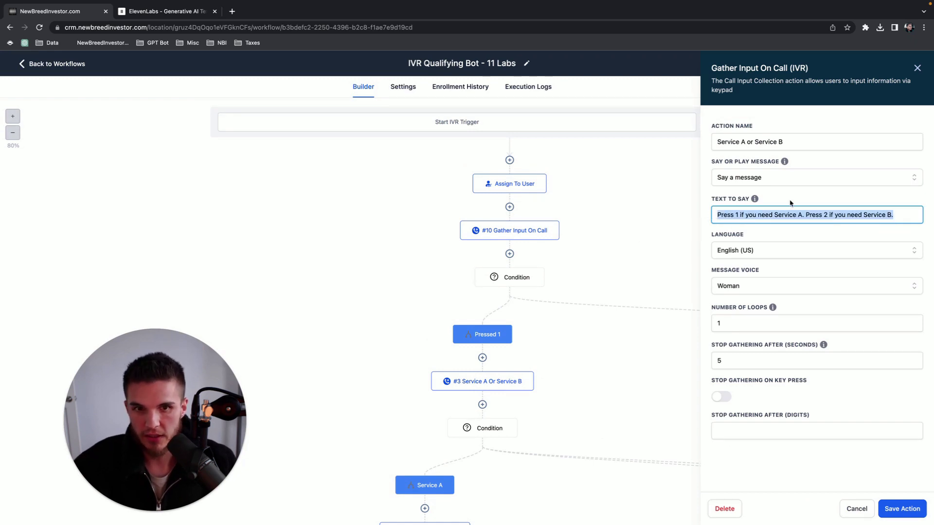
click(917, 68)
click(516, 229)
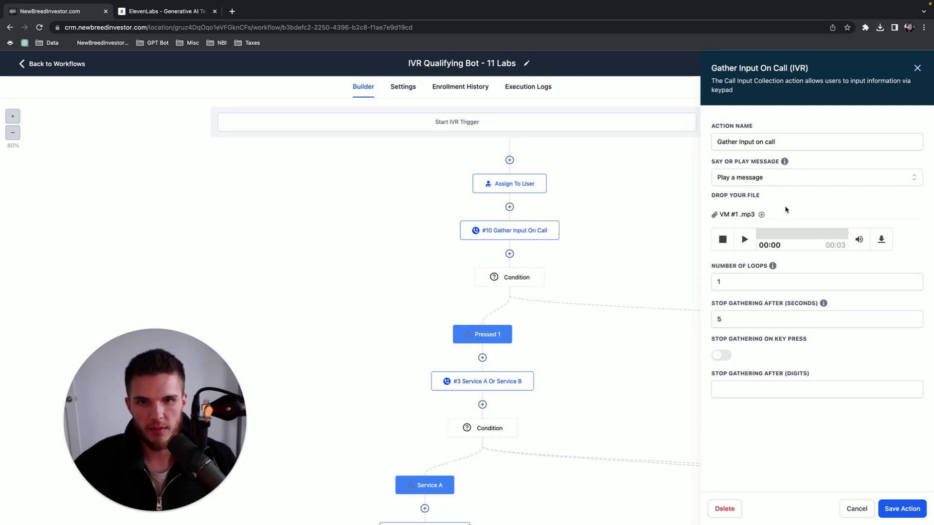
click(918, 69)
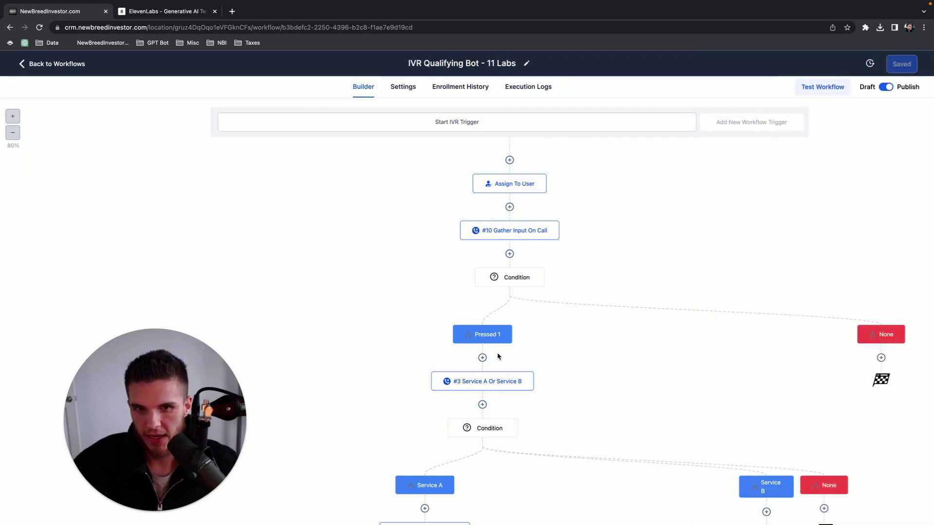
click(515, 237)
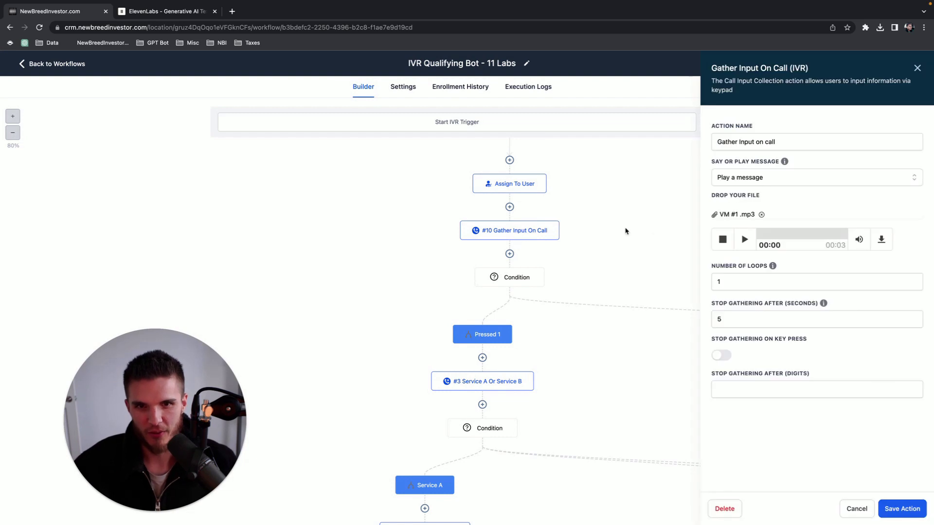
click(918, 68)
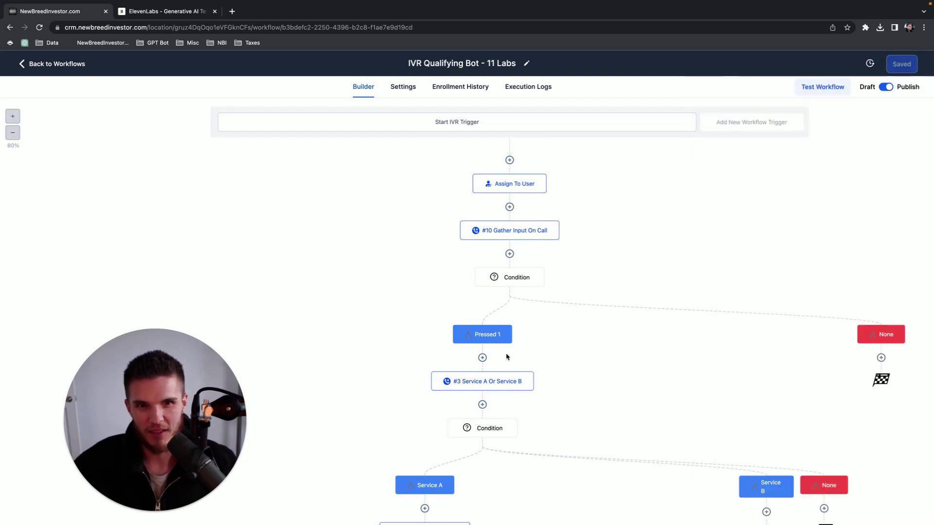
Step: Copy the #3 Service A Or Service B action's text to say and paste it as the text in ElevenLabs Speech Synthesis
click(493, 378)
drag(894, 215, 729, 182)
key(ctrl+c)
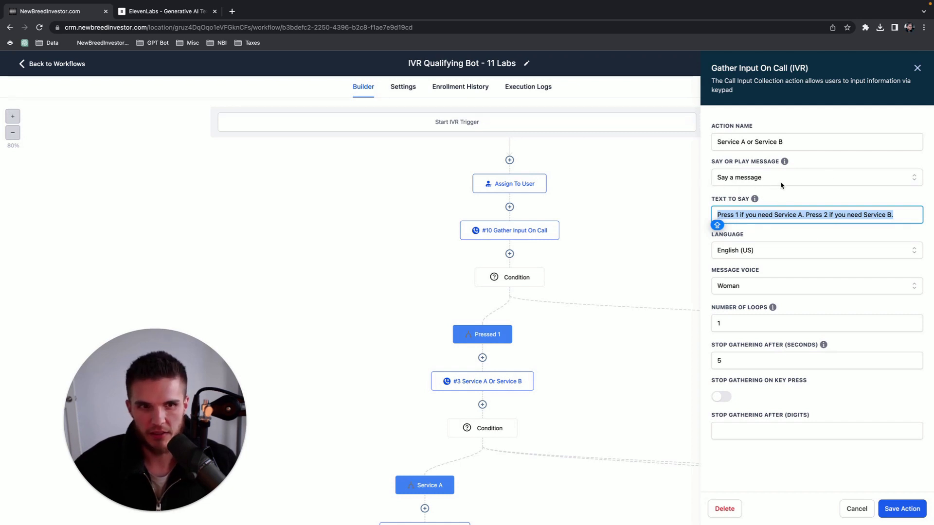
click(188, 13)
key(ctrl+a)
key(ctrl+v)
scroll(288, 269, left, 5)
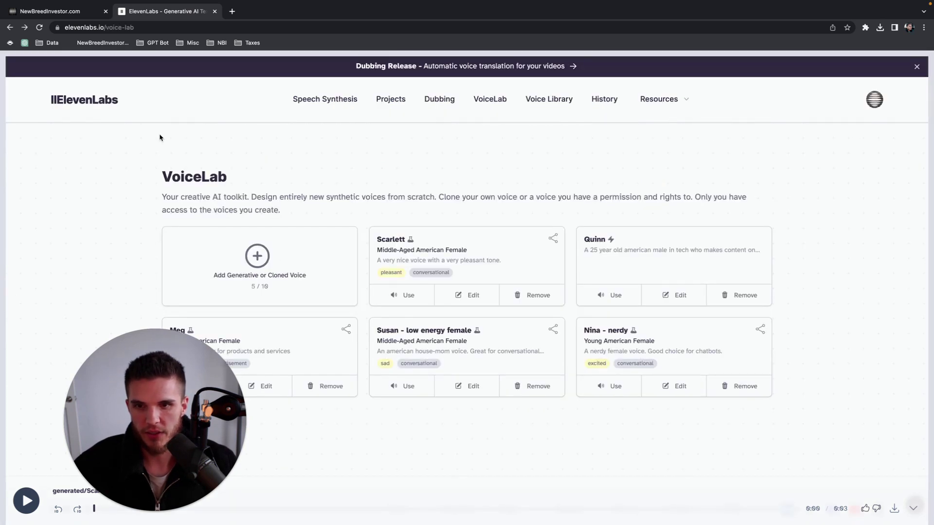
click(336, 101)
triple_click(422, 334)
click(422, 333)
scroll(414, 207, down, 3)
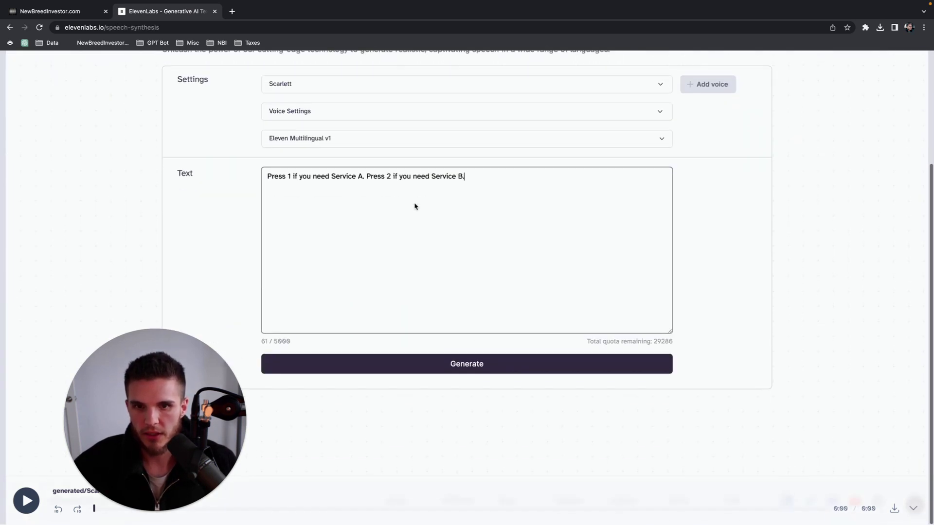
Step: Generate the prompt in the Scarlett voice with Eleven Multilingual v1, regenerate it twice, and download the last audio clip
click(447, 371)
scroll(736, 380, up, 3)
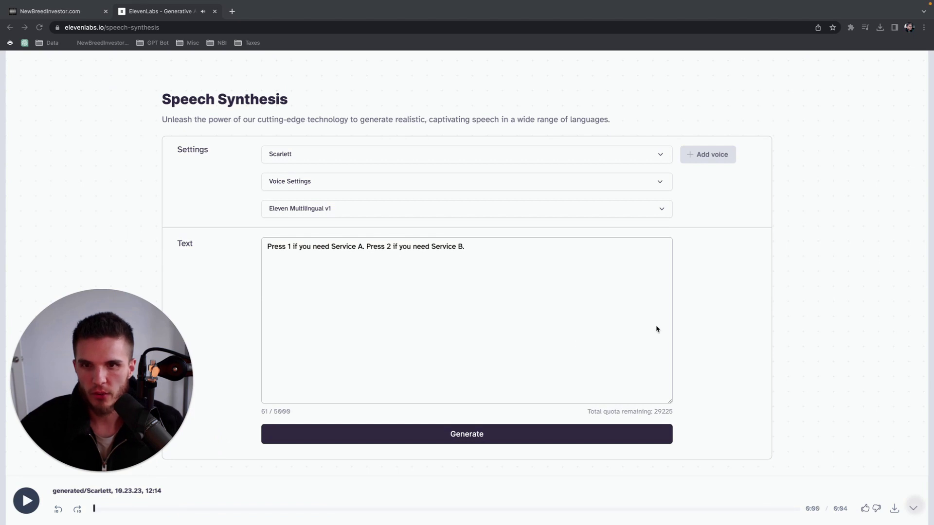
click(428, 433)
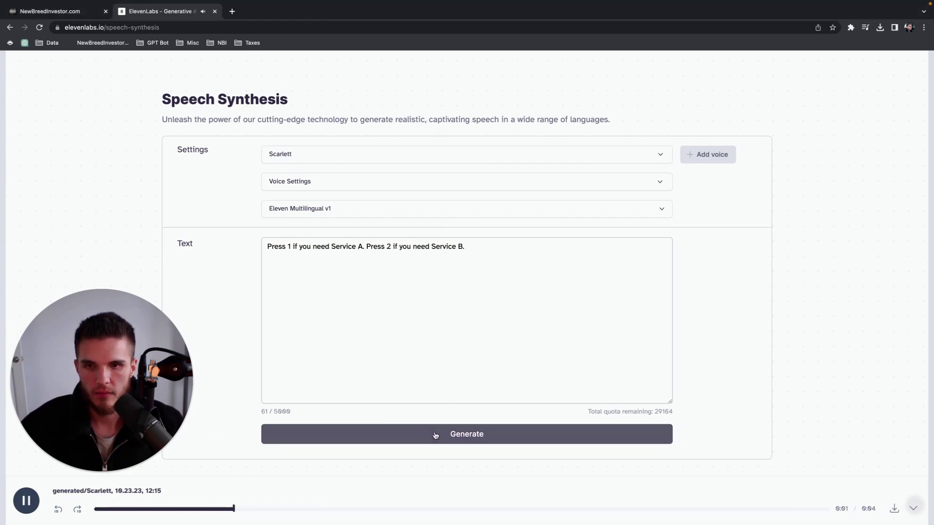
click(667, 189)
click(667, 189)
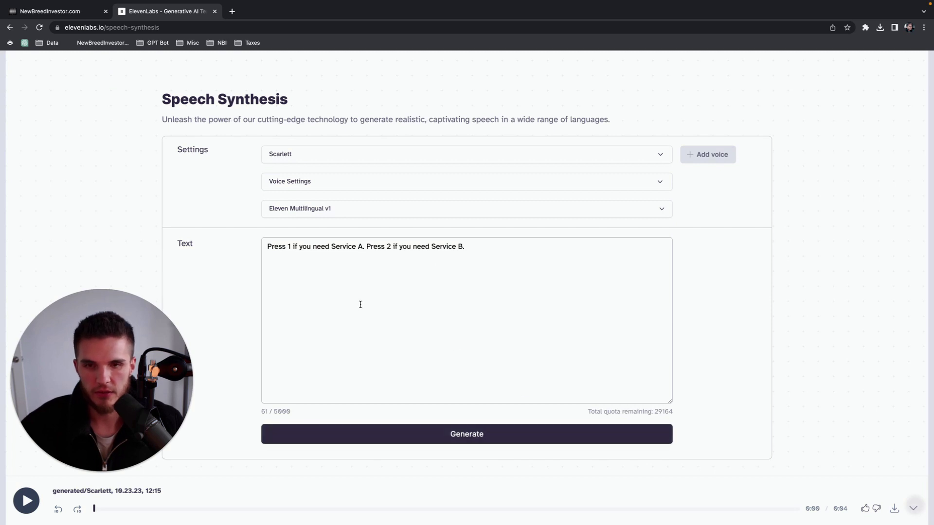
triple_click(466, 249)
click(267, 247)
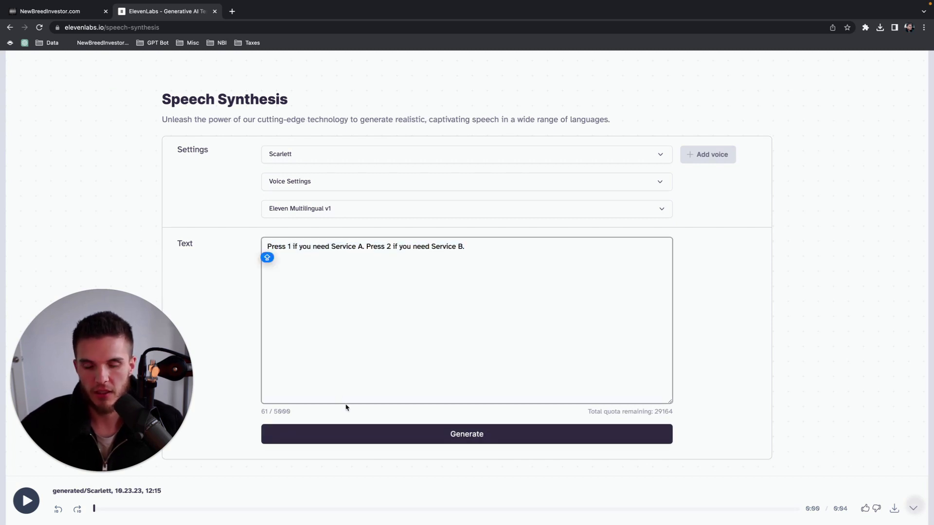
click(351, 432)
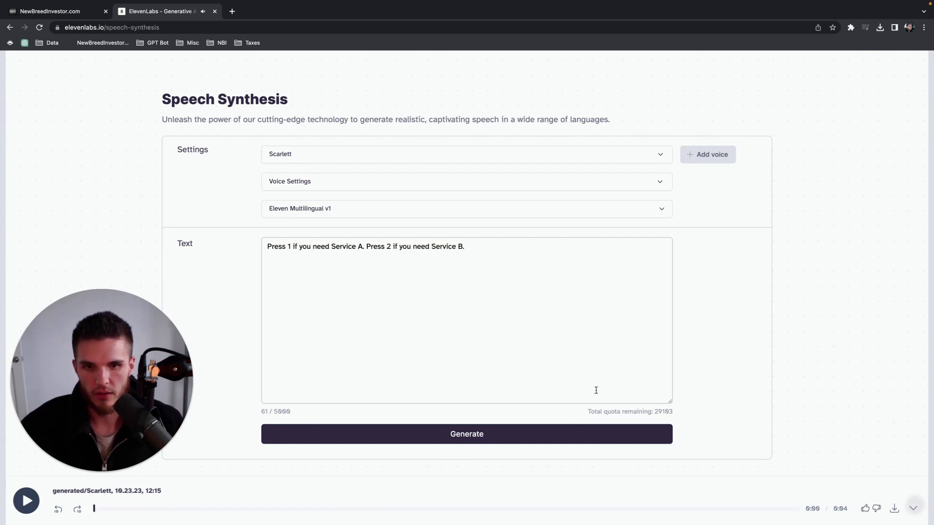
click(895, 510)
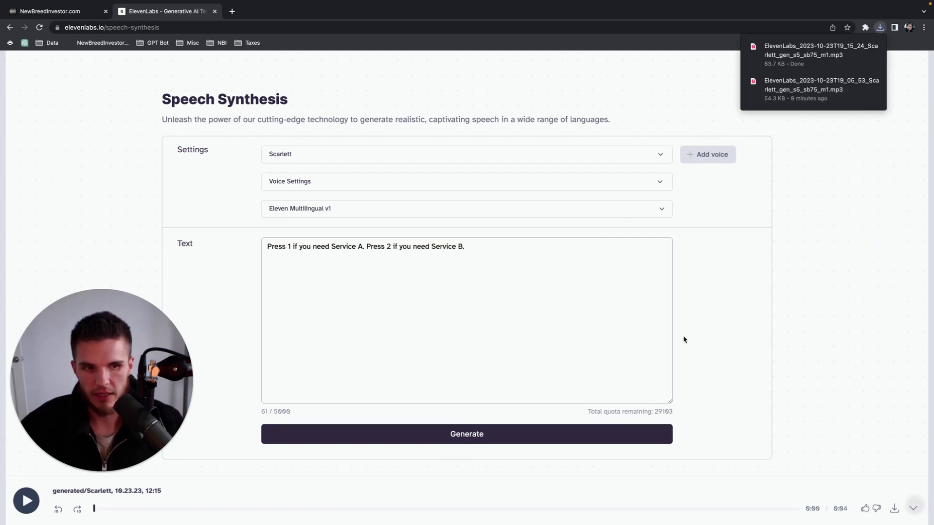
Step: Return to the workflow and set the Service A or Service B action to Play a message
click(50, 10)
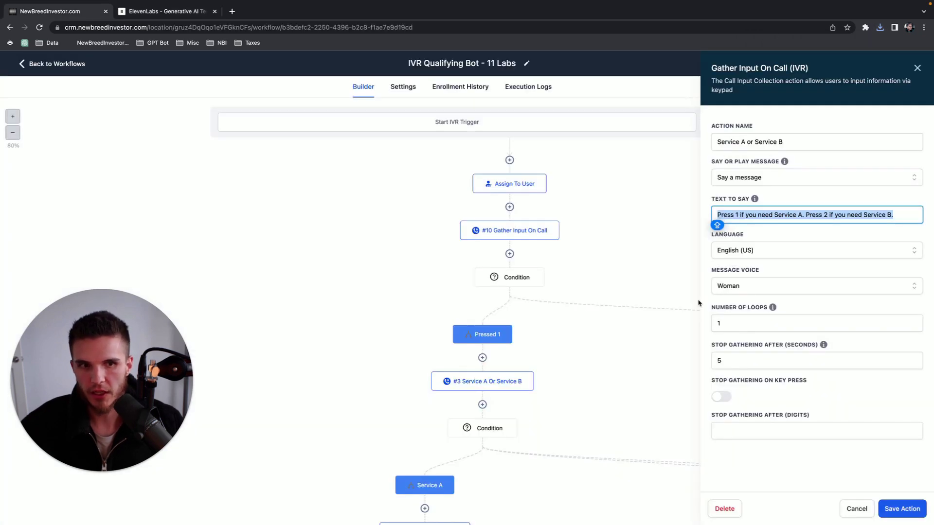
click(767, 180)
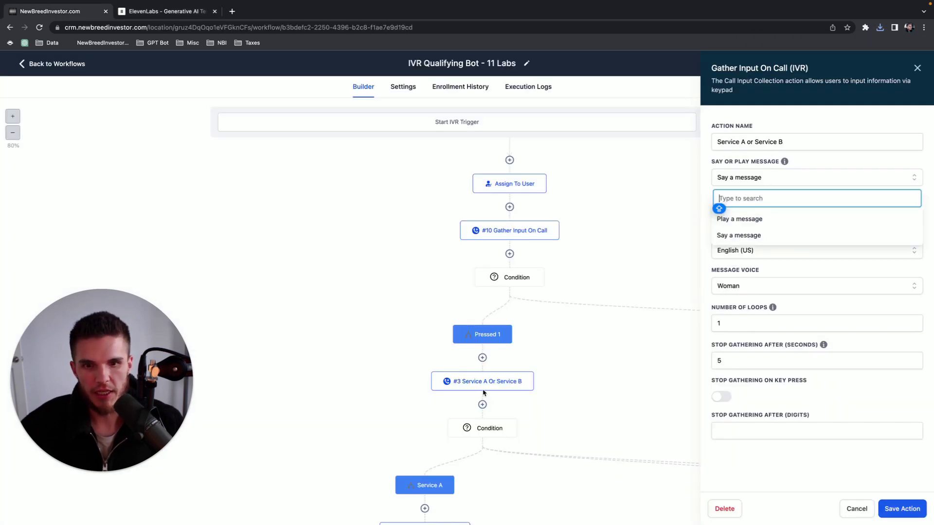
click(754, 218)
Step: Start the file upload and rename the downloaded ElevenLabs clip in Downloads as VM #2.mp3
click(750, 223)
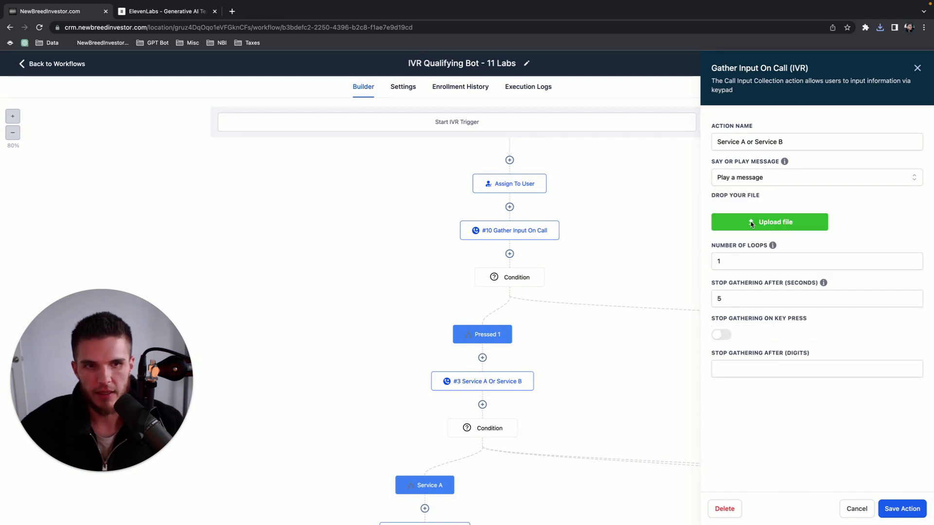
right_click(171, 156)
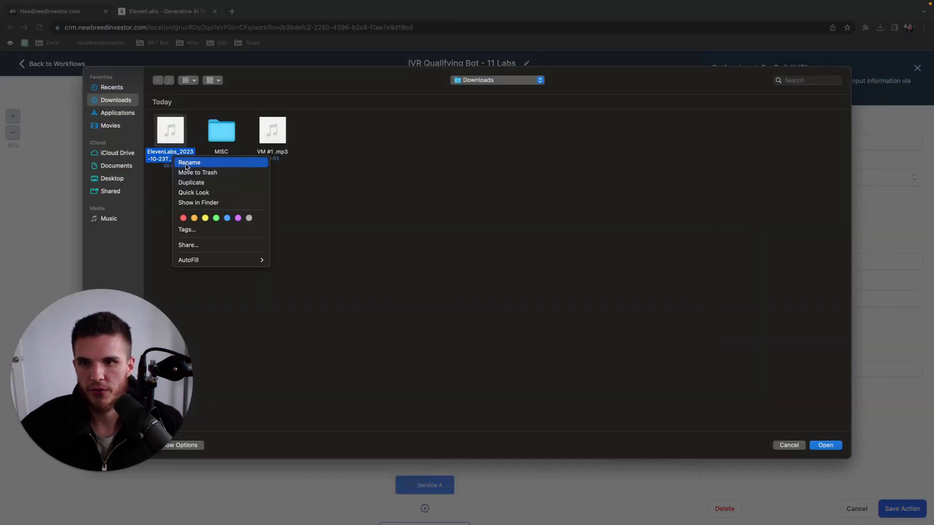
click(186, 164)
text(vm #2)
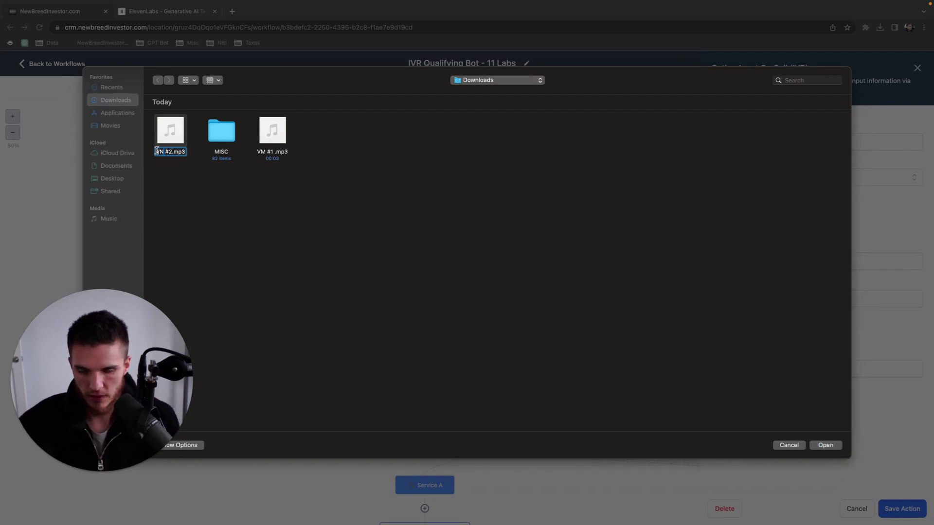
text(VM)
key(Return)
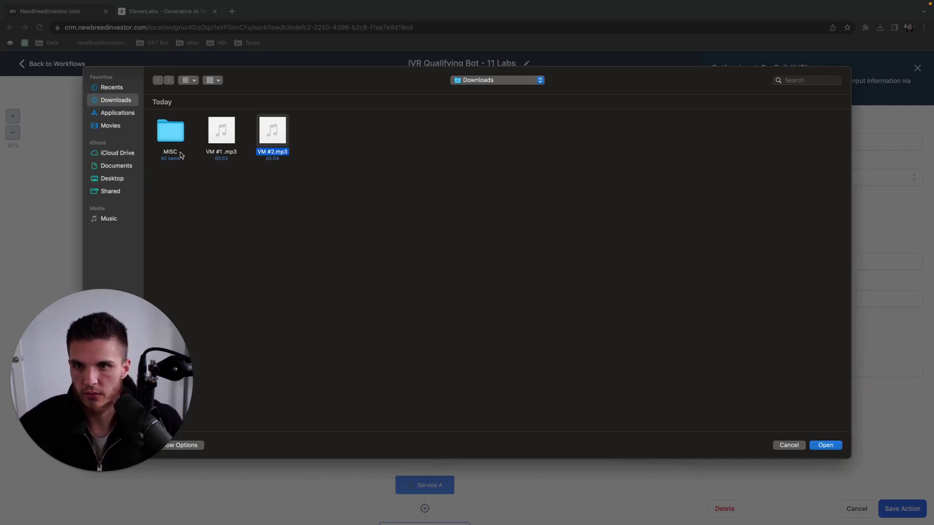
Step: Upload VM #2.mp3 to the Service A or Service B action, play it back, and save the action
click(833, 448)
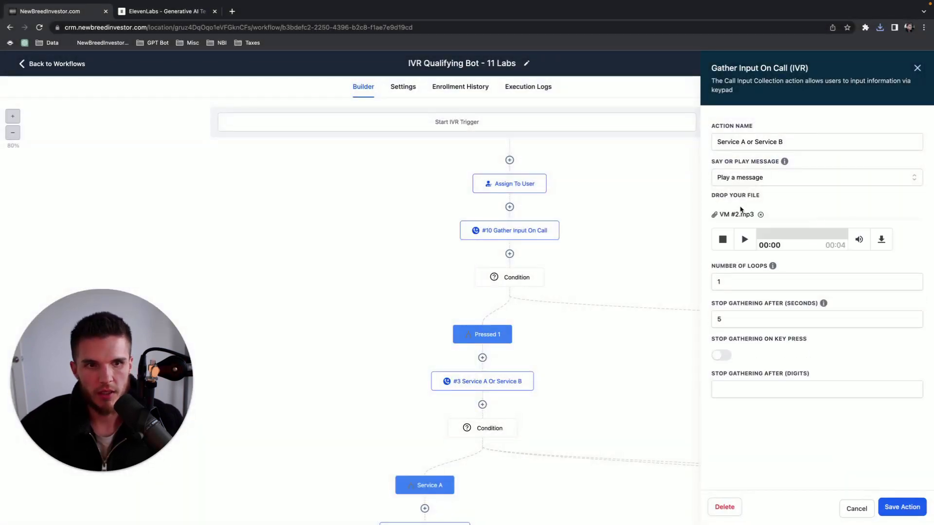
click(748, 239)
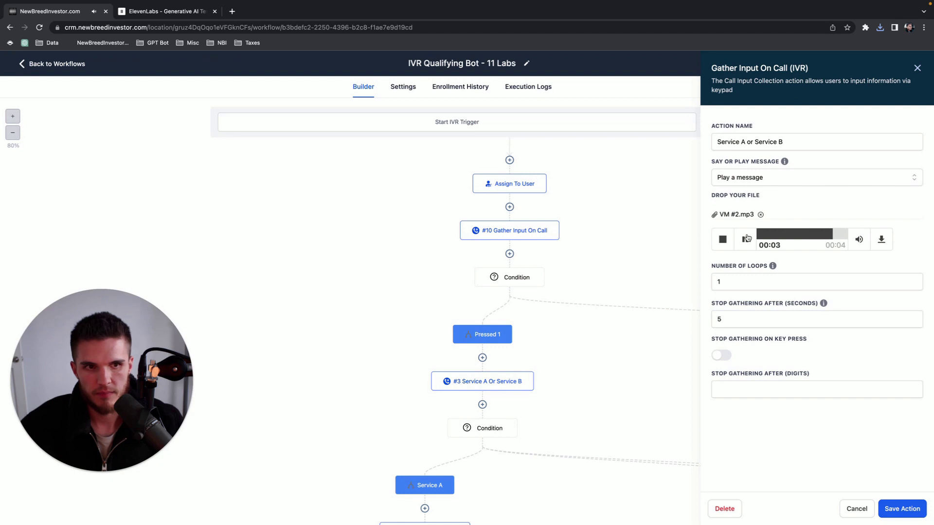
click(893, 511)
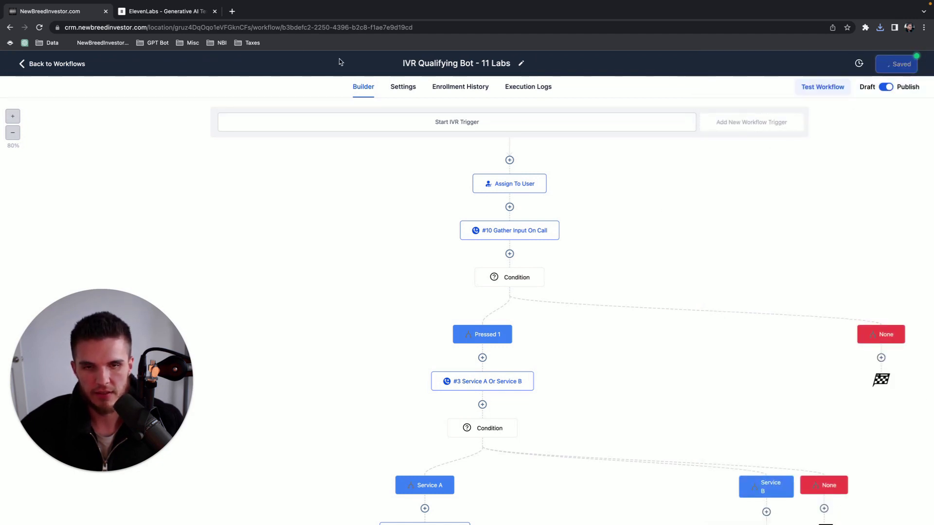
Step: Reopen the #3 Service A Or Service B action to check its saved settings, and close it
click(187, 14)
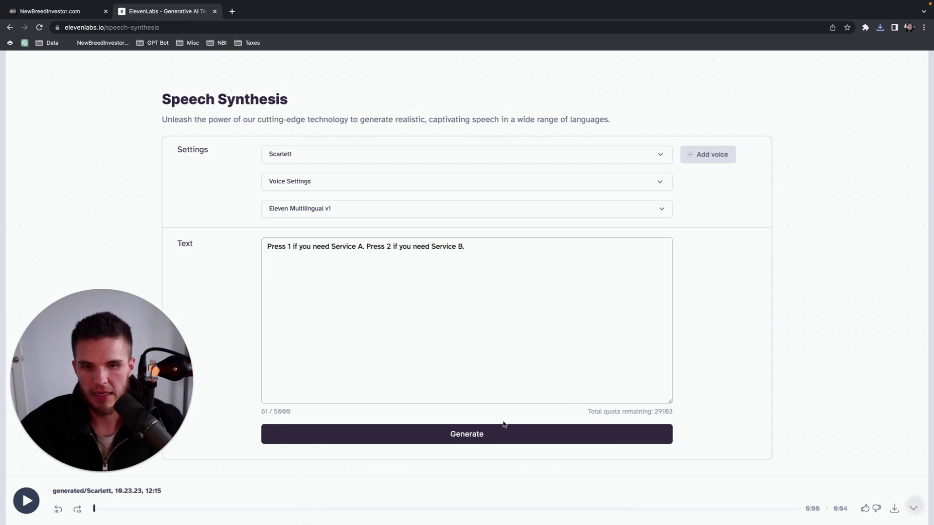
click(87, 14)
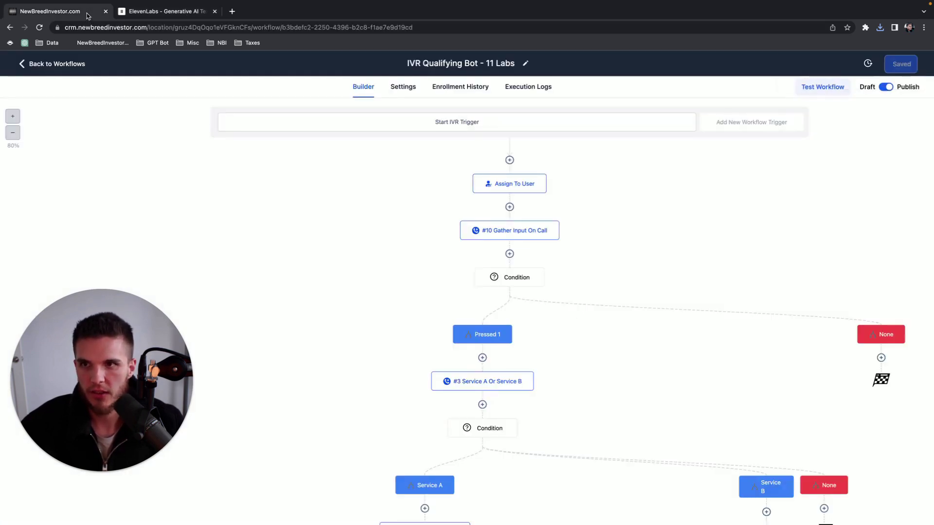
scroll(483, 363, down, 2)
click(488, 333)
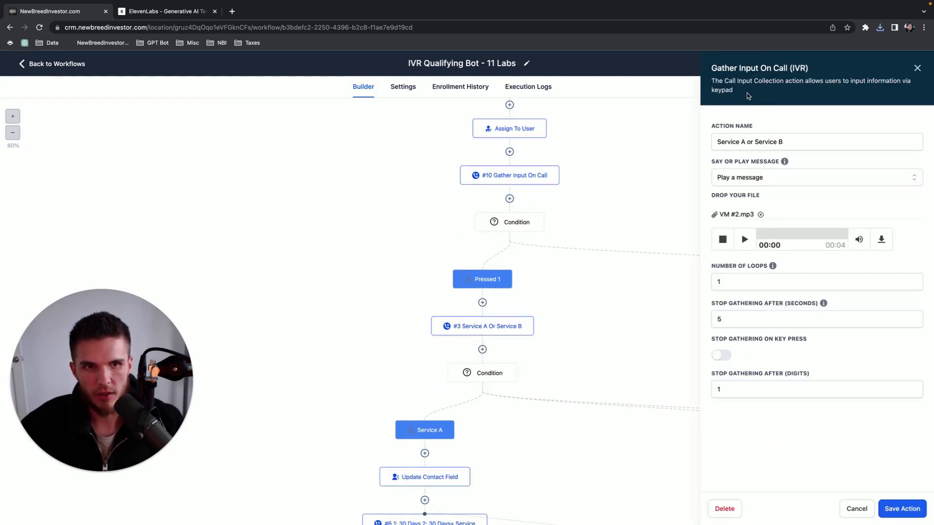
click(918, 68)
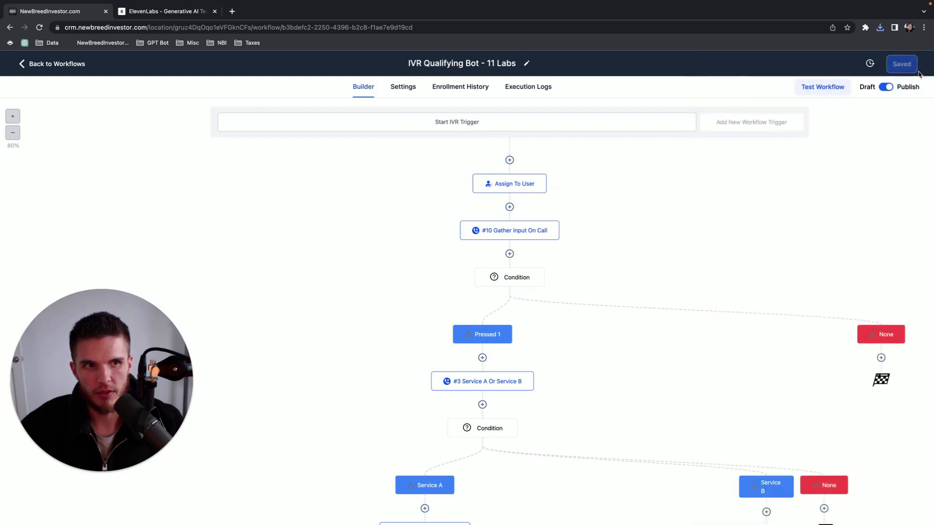
scroll(757, 190, down, 2)
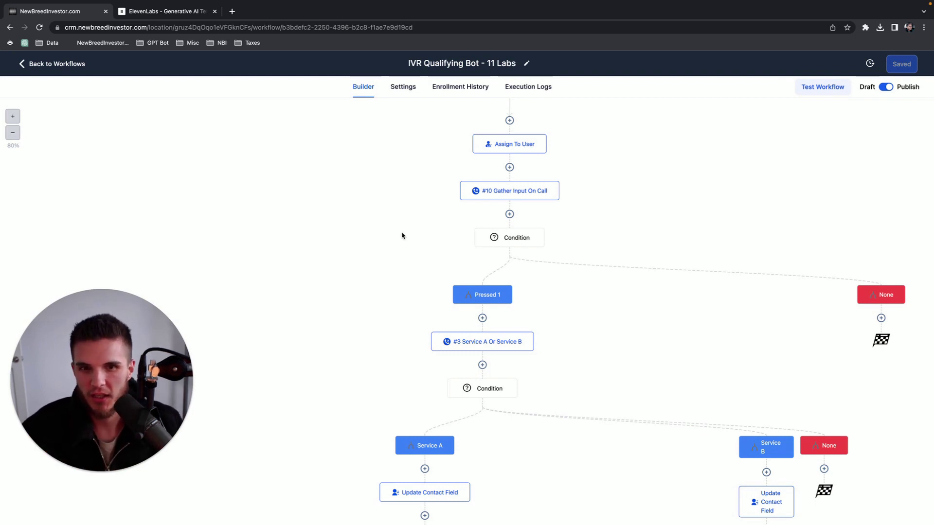
Step: Switch to Finder, check the Downloads folder for the audio files, and return to the browser
key(ctrl+Left)
click(348, 486)
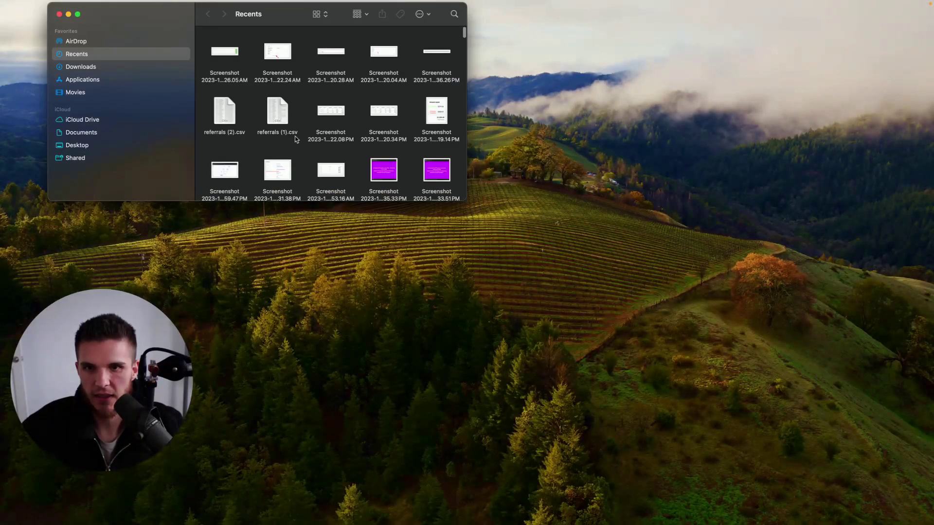
click(135, 67)
mouse_move(240, 100)
click(59, 14)
key(ctrl+Right)
Step: Review the workflow's Service A branch down to the #6 1: 30 Days 2: 30 Days+ Service action
scroll(490, 333, down, 4)
click(142, 12)
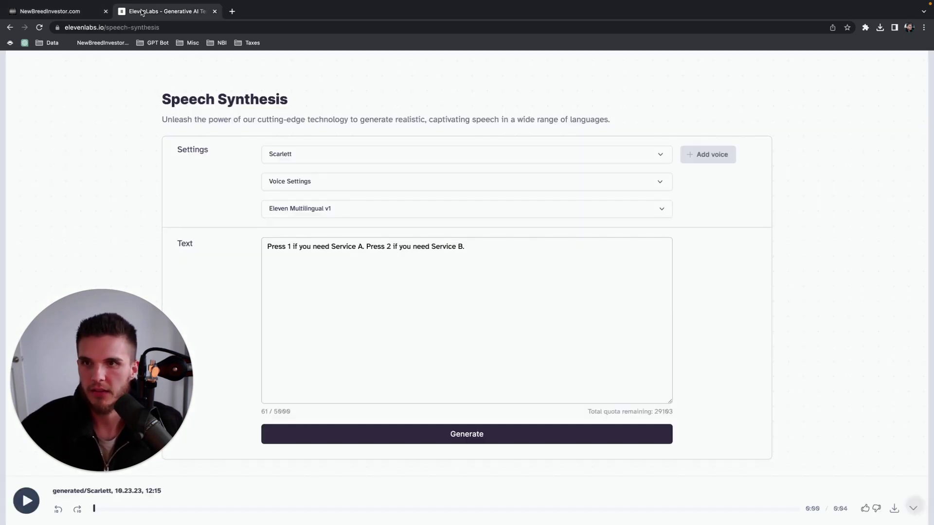
click(88, 12)
scroll(438, 371, down, 2)
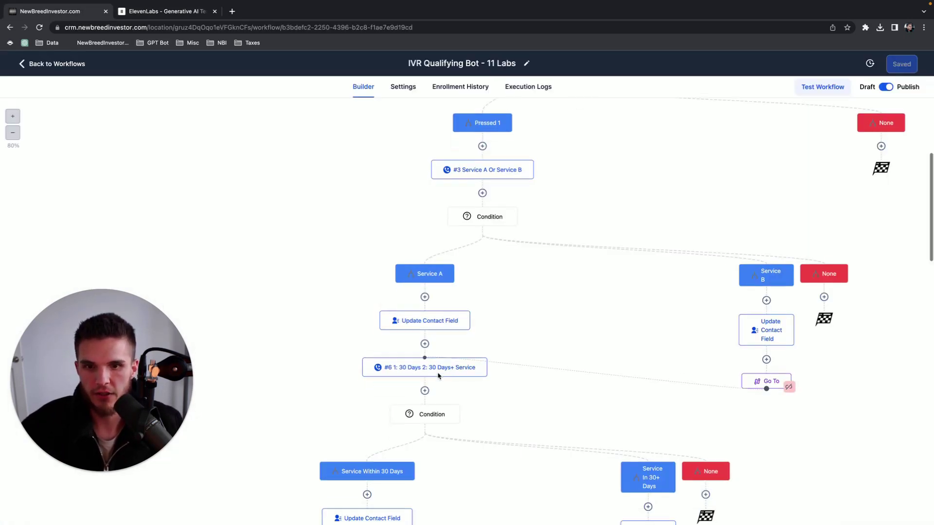
Step: Open the #6 1: 30 Days 2: 30 Days+ Service action and copy its spoken message text
scroll(439, 371, down, 3)
click(354, 359)
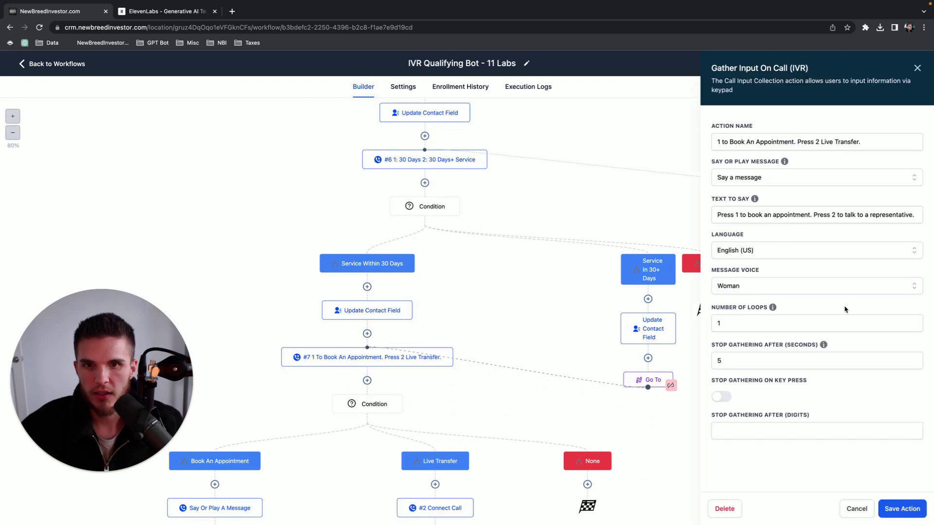
scroll(448, 279, up, 5)
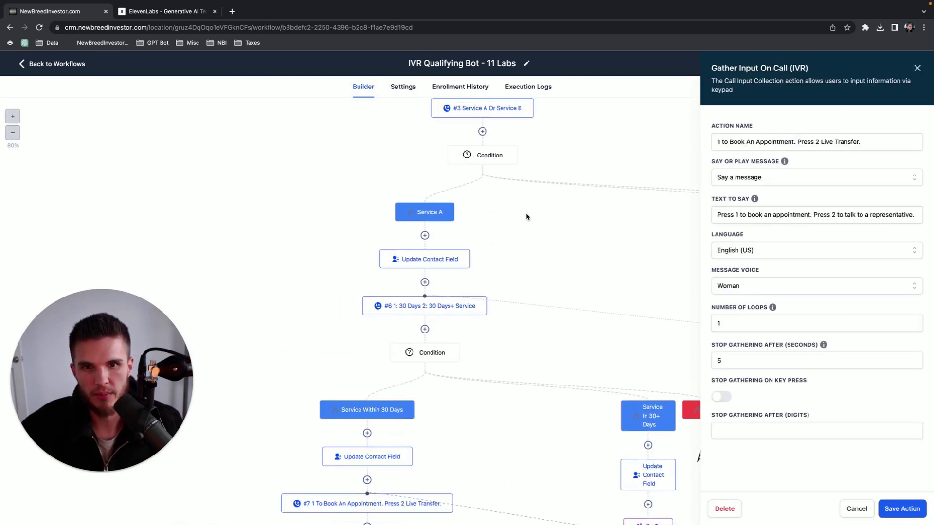
click(419, 386)
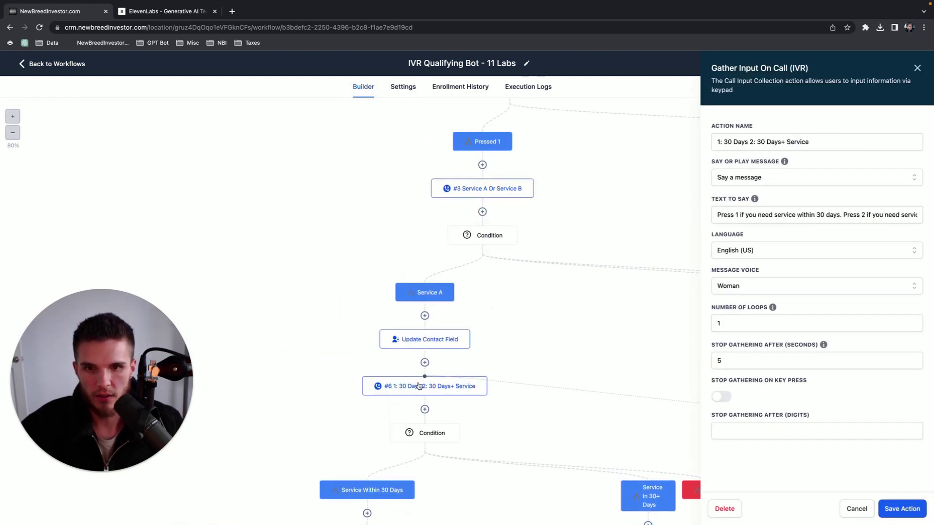
click(763, 215)
key(ctrl+a)
Step: Replace the ElevenLabs text with "Press 1 if you need service within 30 days. Press 2 if you need service in more than 30 days.", generate it, and download it
key(ctrl+Tab)
click(397, 272)
key(ctrl+a)
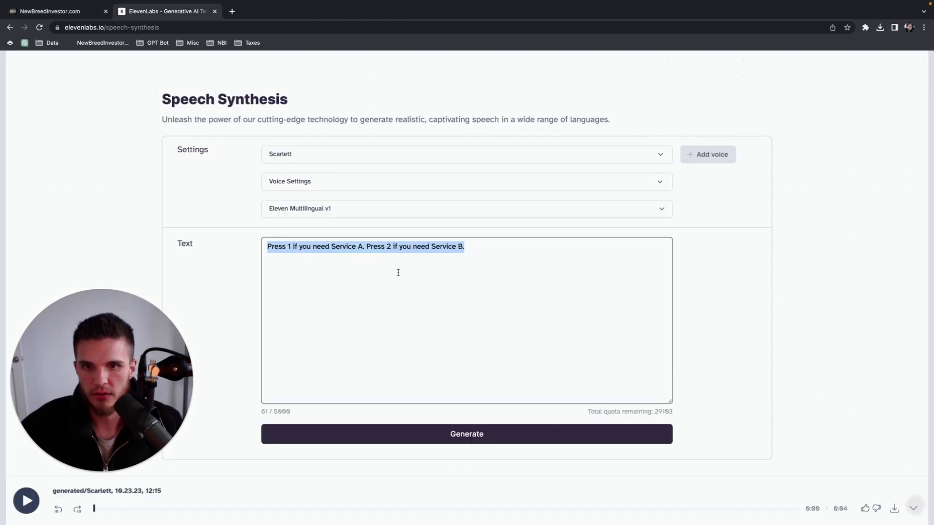
text(Press 1 if you need service within 30 days. Press 2 if you need service in more than 30 days.)
click(370, 436)
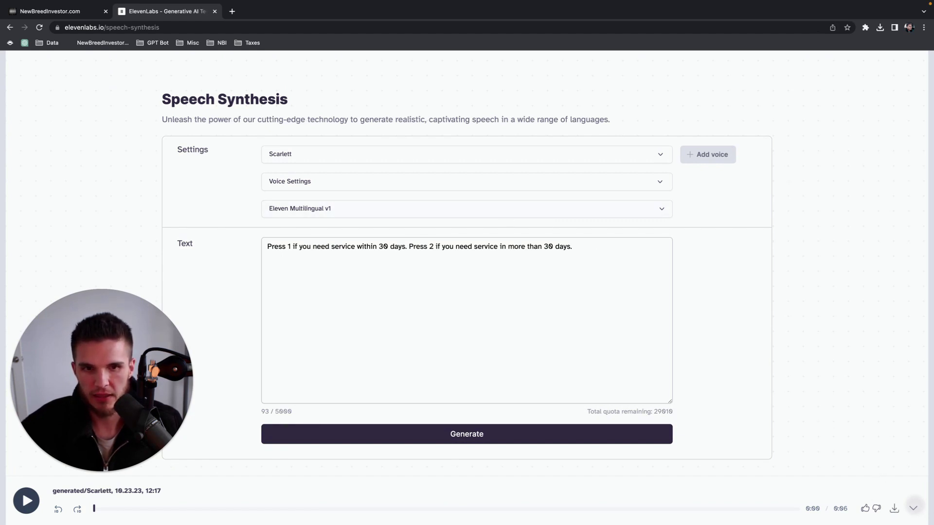
click(894, 508)
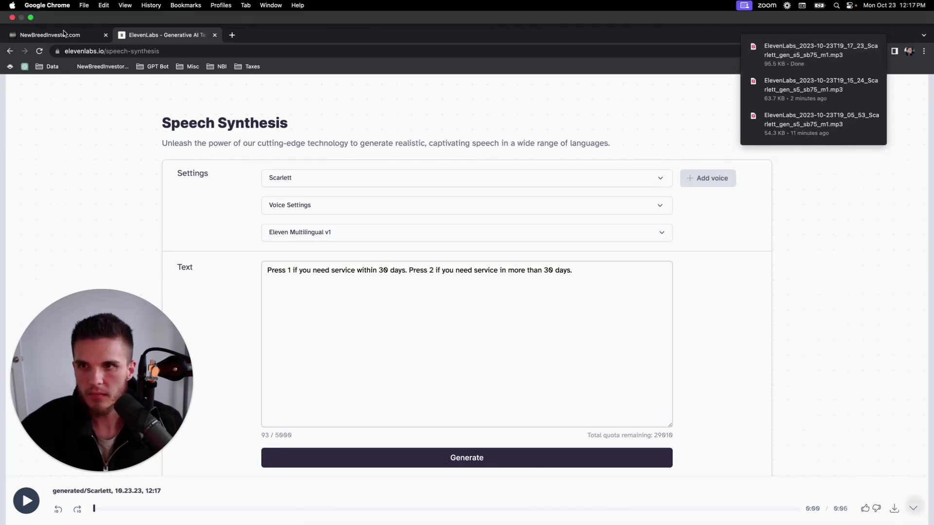
Step: Return to the workflow, set the #6 action to Play a message, and open its audio file chooser
click(58, 11)
click(765, 179)
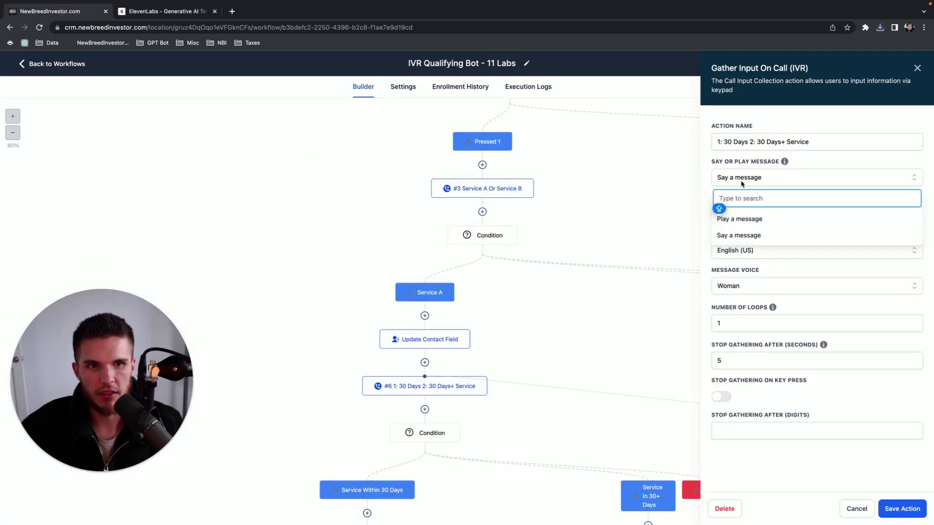
click(750, 221)
click(772, 224)
Step: Rename the newly downloaded ElevenLabs audio file in the Downloads folder as VM #3 .mp3
click(174, 157)
right_click(171, 156)
click(183, 162)
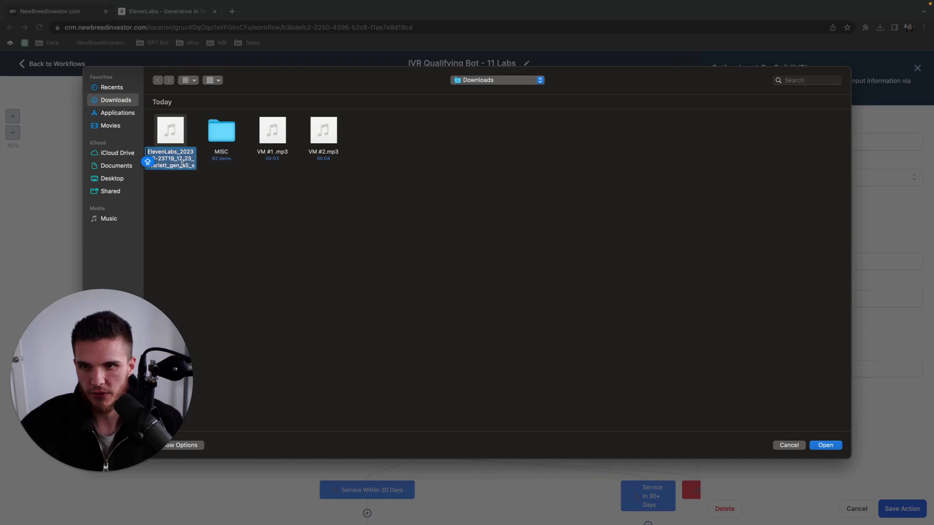
text(vm #2)
key(BackSpace)
key(BackSpace)
key(BackSpace)
key(BackSpace)
key(BackSpace)
text(VM #3)
key(Return)
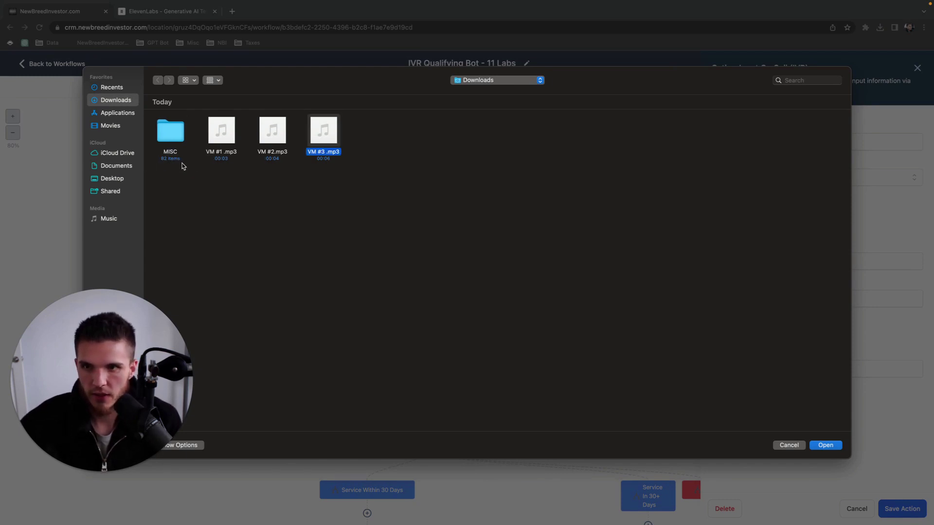
Step: Upload VM #3 .mp3 to the 30 Days or 30 Days+ action and save both the action and the workflow
key(Return)
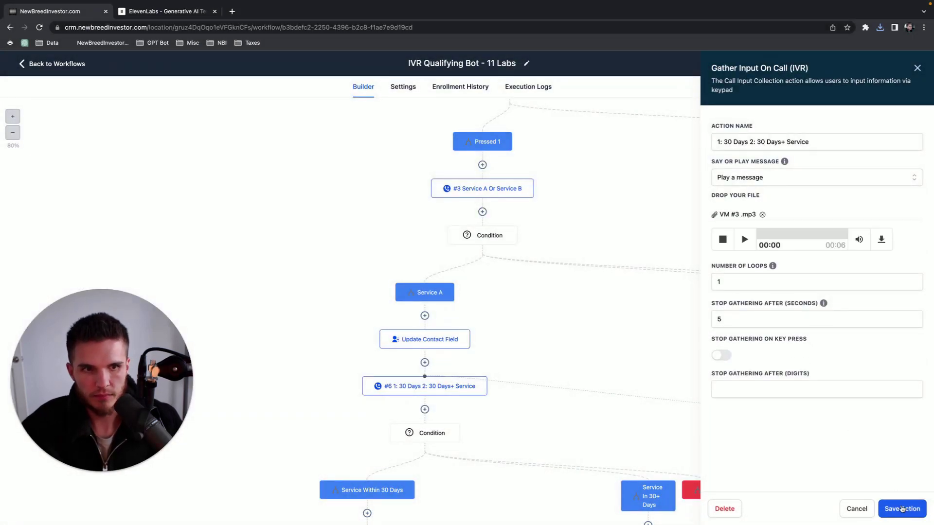
click(901, 508)
click(906, 64)
scroll(557, 275, down, 3)
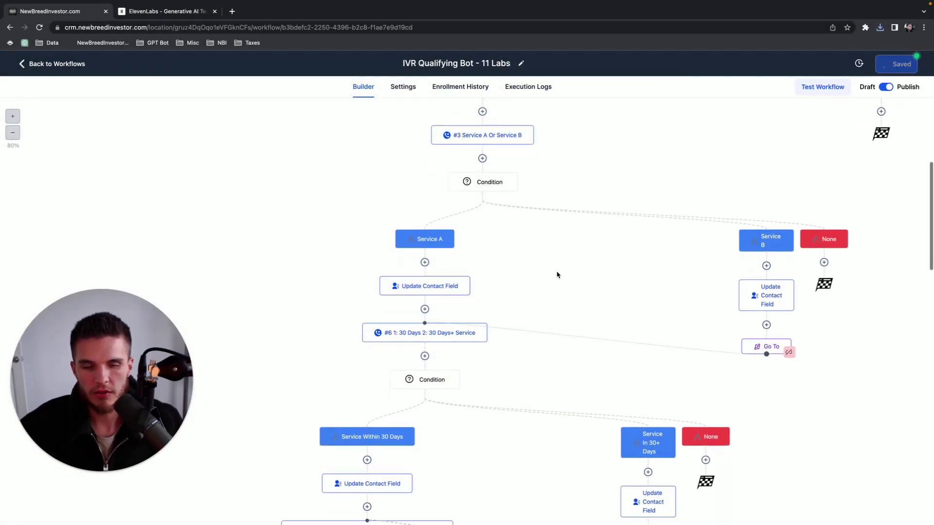
scroll(558, 274, up, 10)
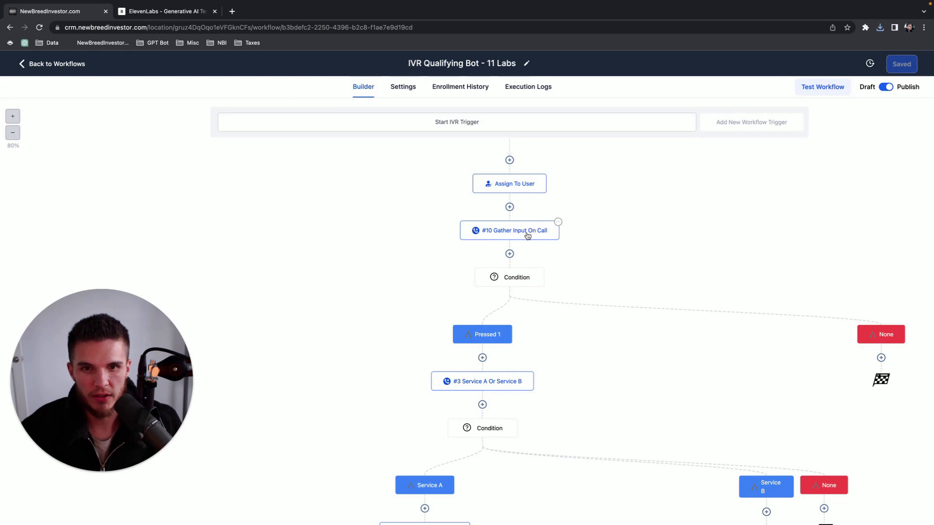
scroll(631, 236, down, 2)
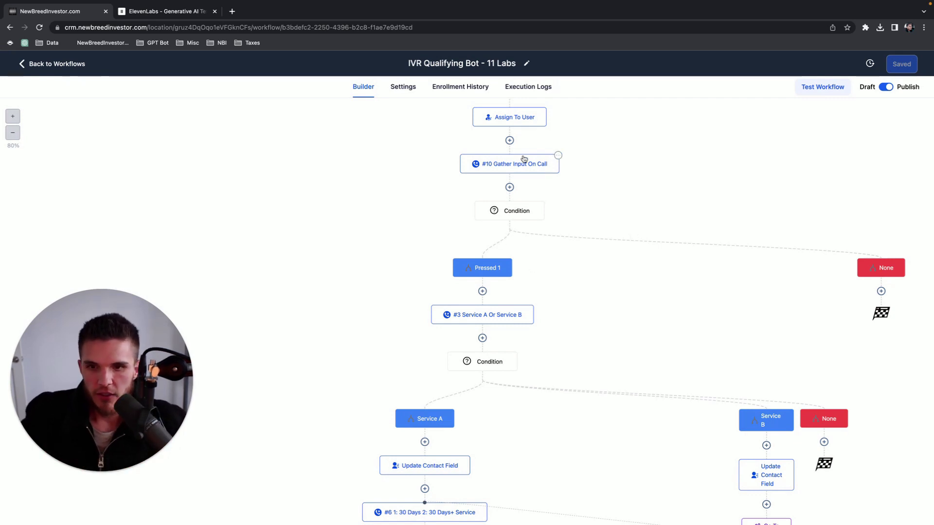
scroll(551, 246, up, 2)
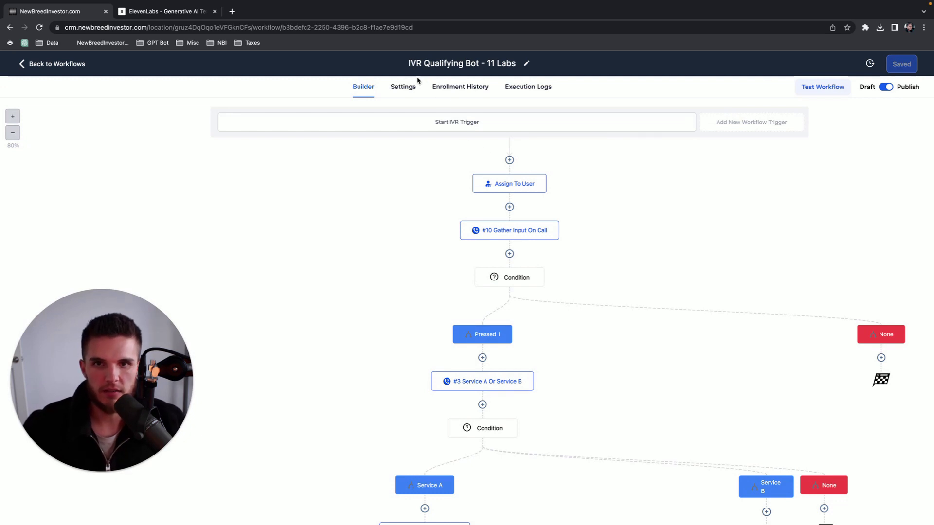
scroll(493, 207, down, 1)
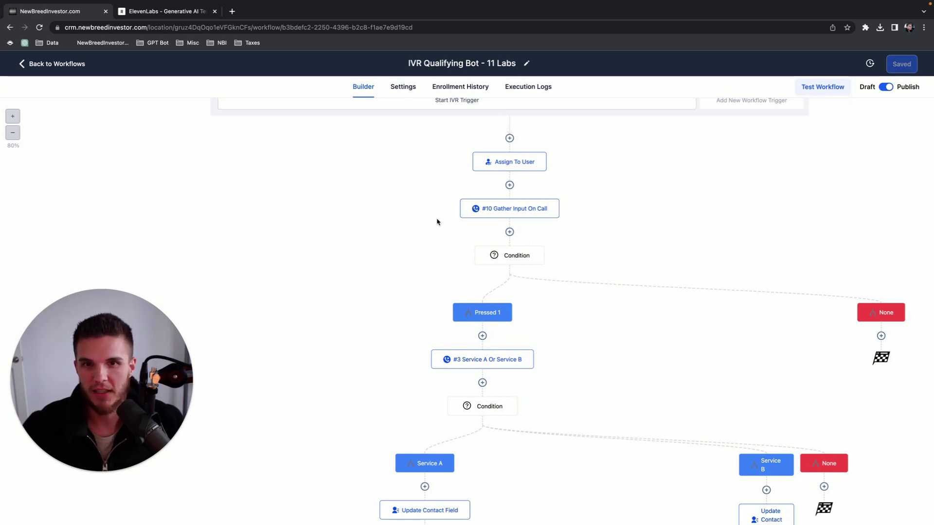
scroll(448, 267, up, 1)
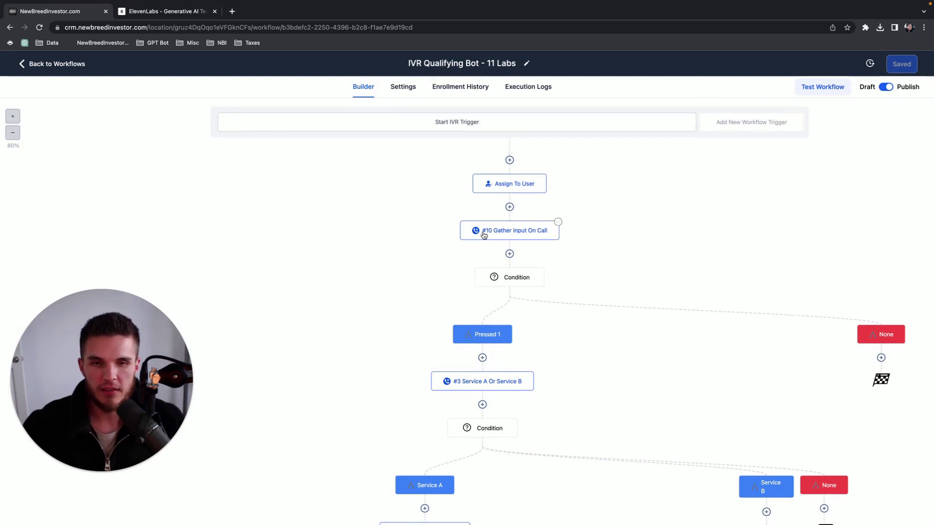
Step: Open skool.com in a new tab and look over the pinned posts in the Q's Mastermind community
click(232, 11)
text(skool.com)
key(Return)
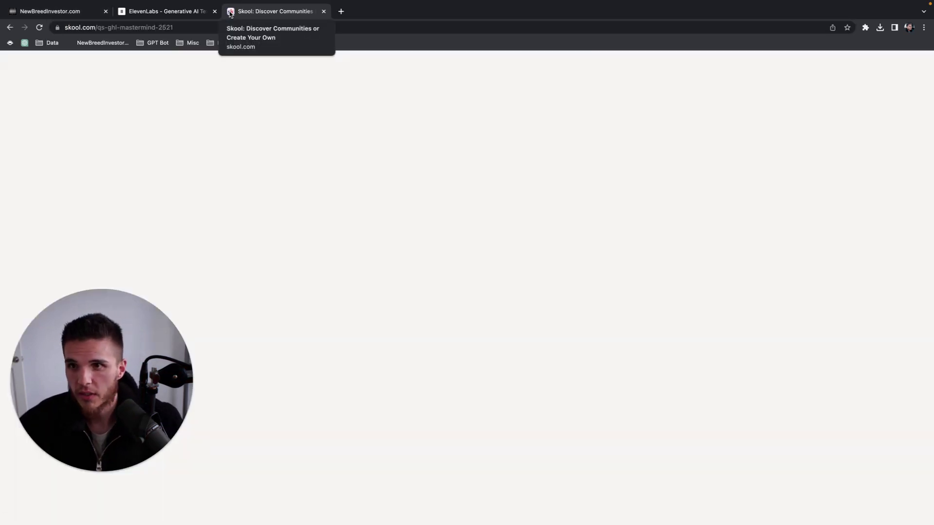
scroll(482, 207, down, 1)
scroll(535, 214, up, 1)
scroll(611, 225, down, 1)
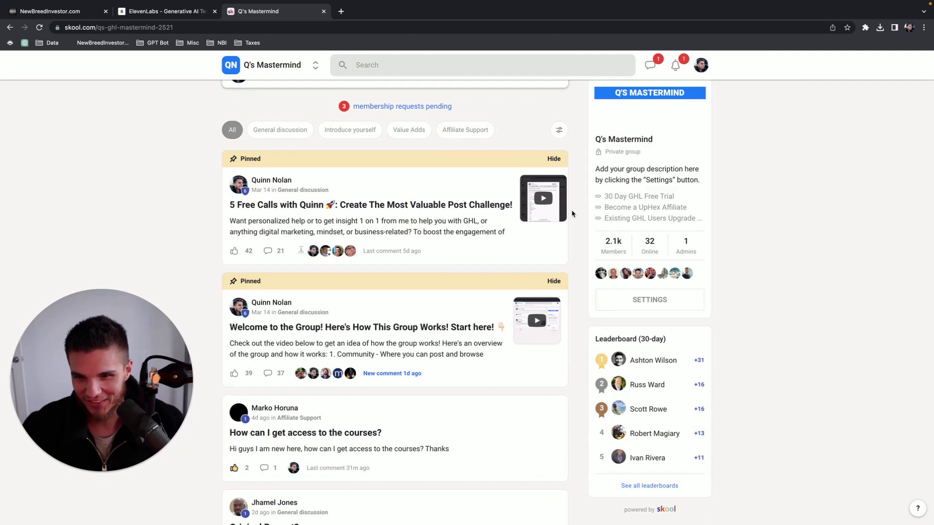
Step: Find the New AI Voice Booking Bot post in the community feed, read it, close it, and return to the feed's start
scroll(572, 212, down, 1)
scroll(438, 343, down, 4)
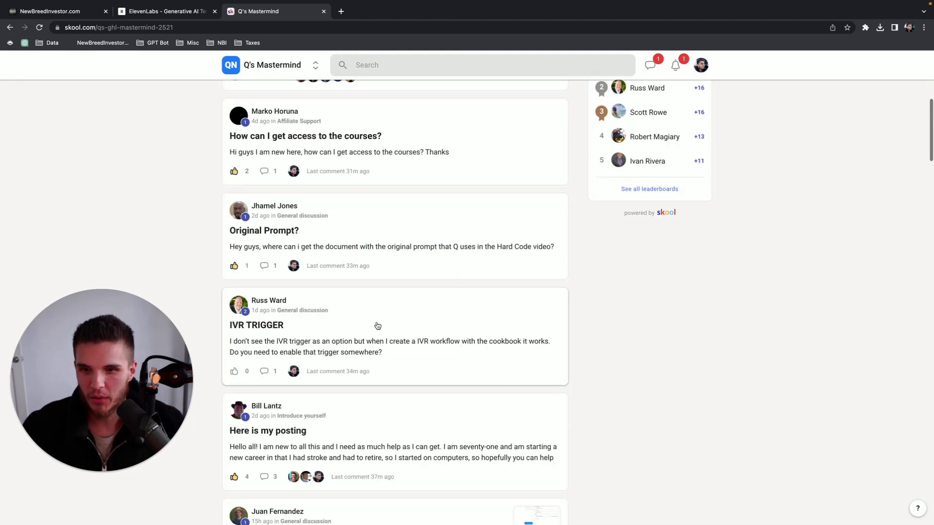
scroll(410, 337, down, 5)
scroll(412, 338, down, 2)
scroll(412, 339, down, 1)
click(370, 400)
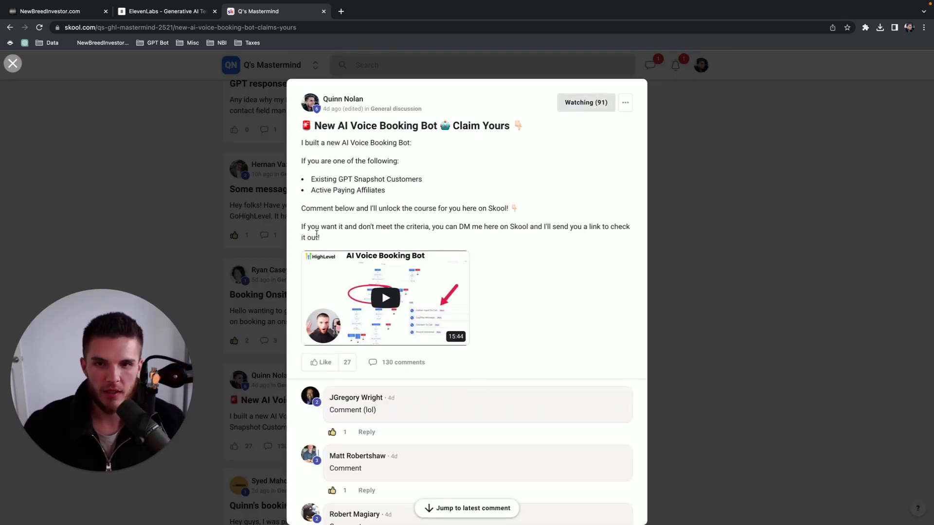
click(208, 188)
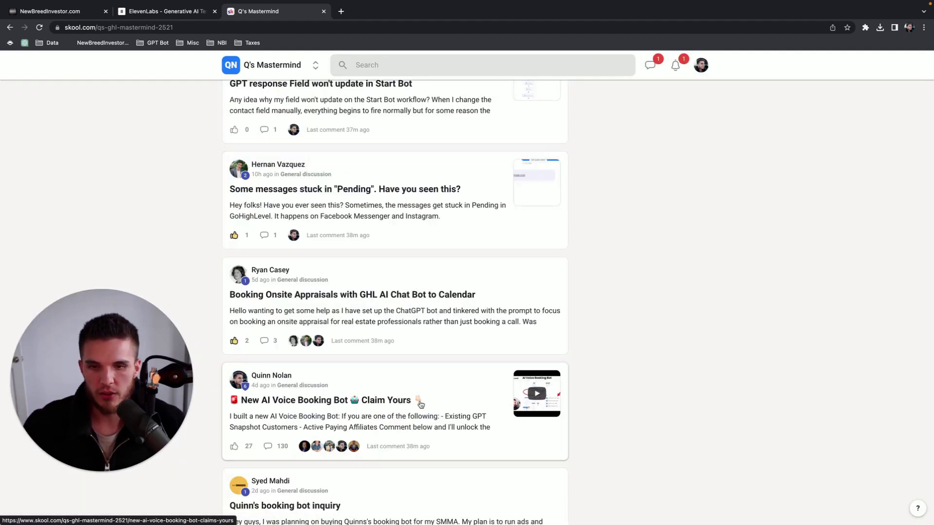
scroll(421, 405, down, 1)
scroll(420, 320, up, 10)
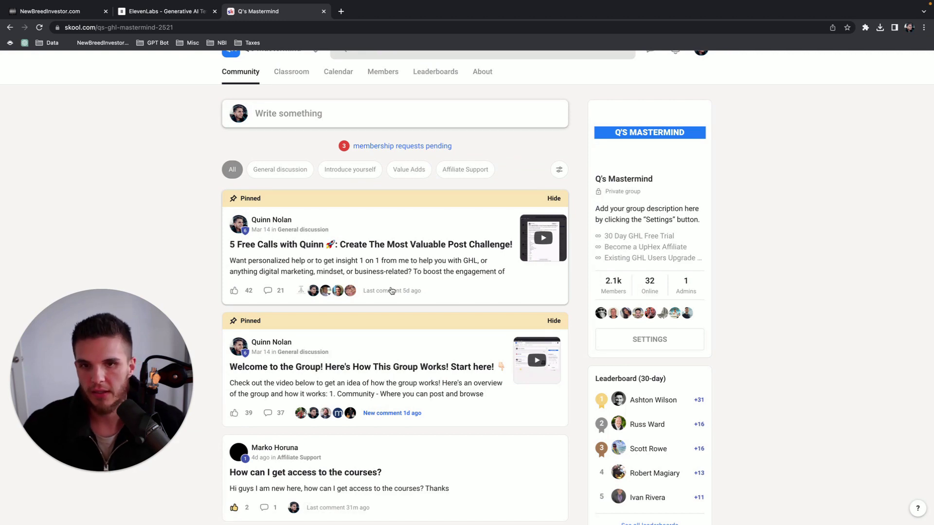
Step: Open the HighLevel 30-day free trial page on gohighlevel.com in a new tab and highlight its offer text
click(342, 12)
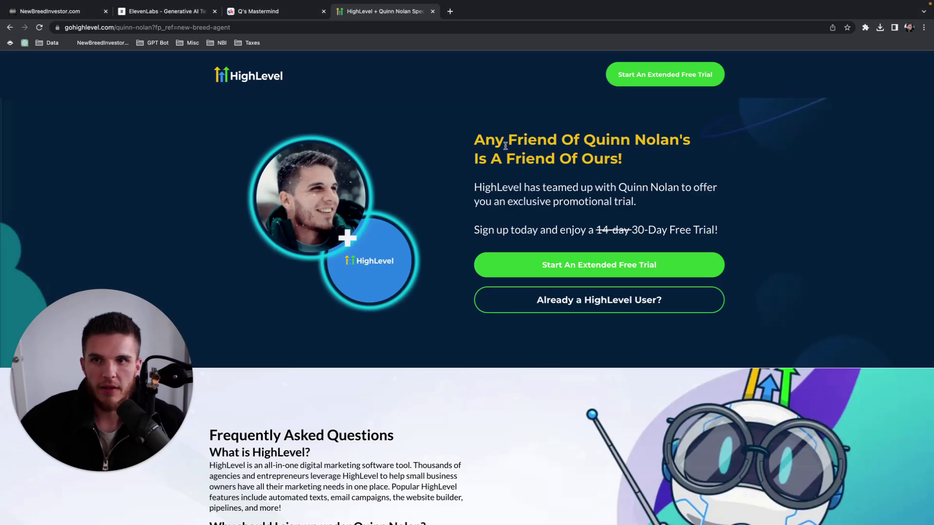
drag(474, 137, 731, 238)
click(731, 238)
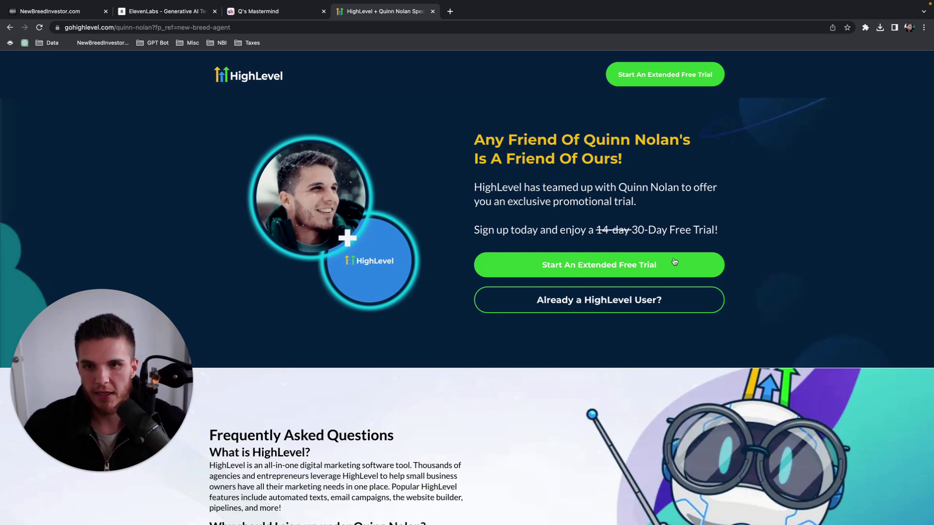
Step: Return to Q's Mastermind and review the Classroom courses down to IVR Booking Bot
click(259, 11)
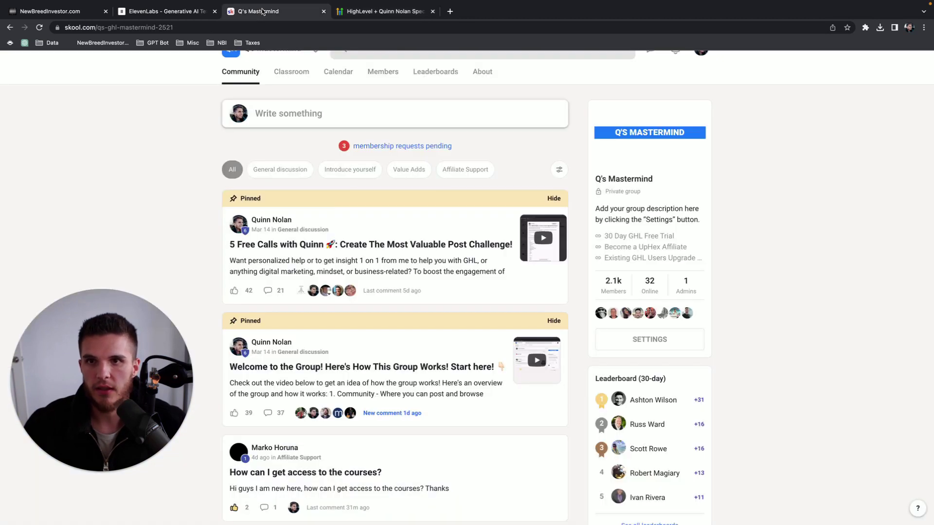
click(303, 76)
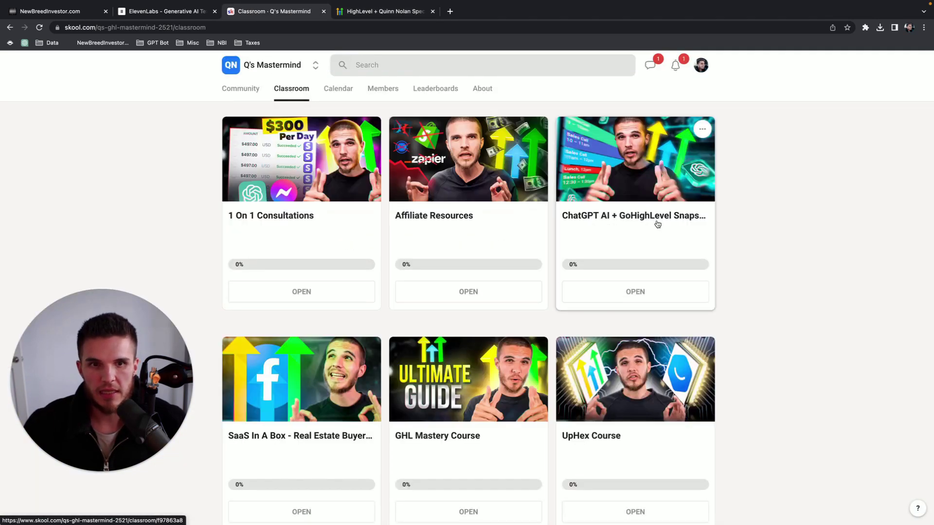
scroll(403, 219, down, 1)
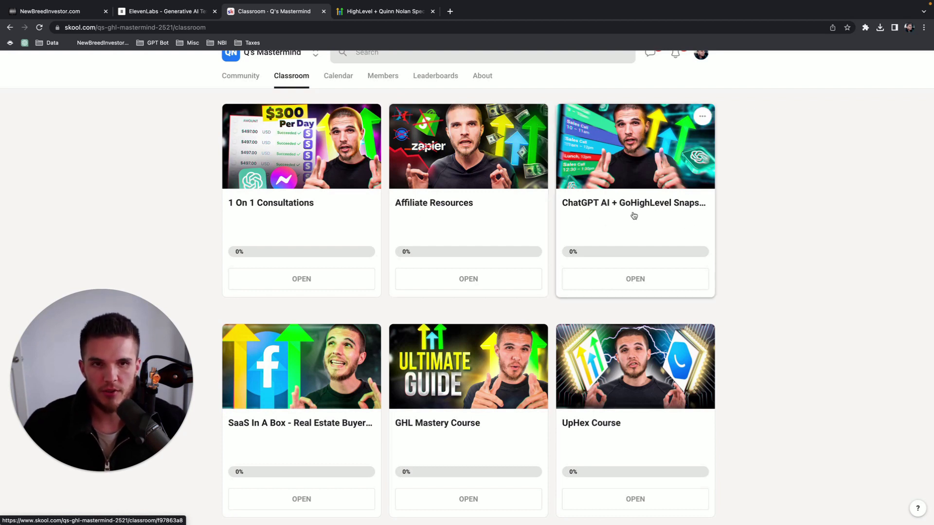
scroll(634, 216, down, 1)
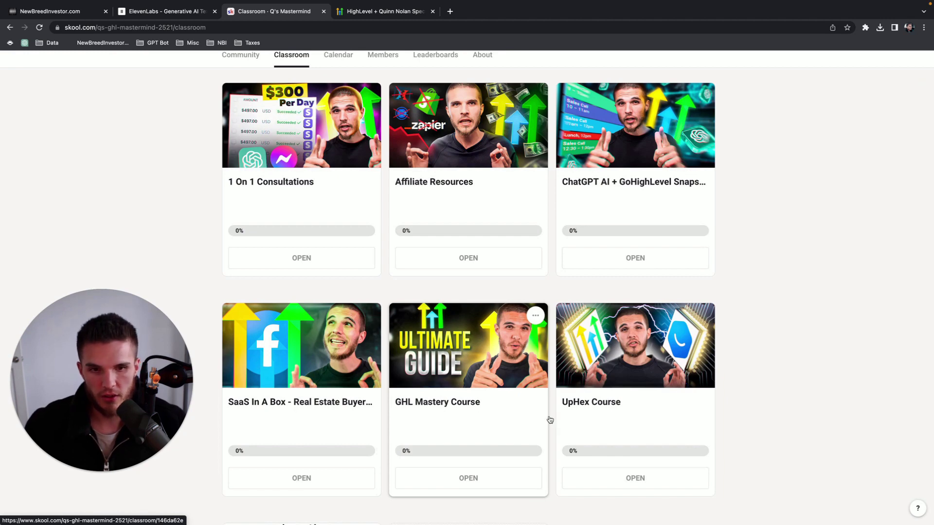
scroll(673, 419, down, 2)
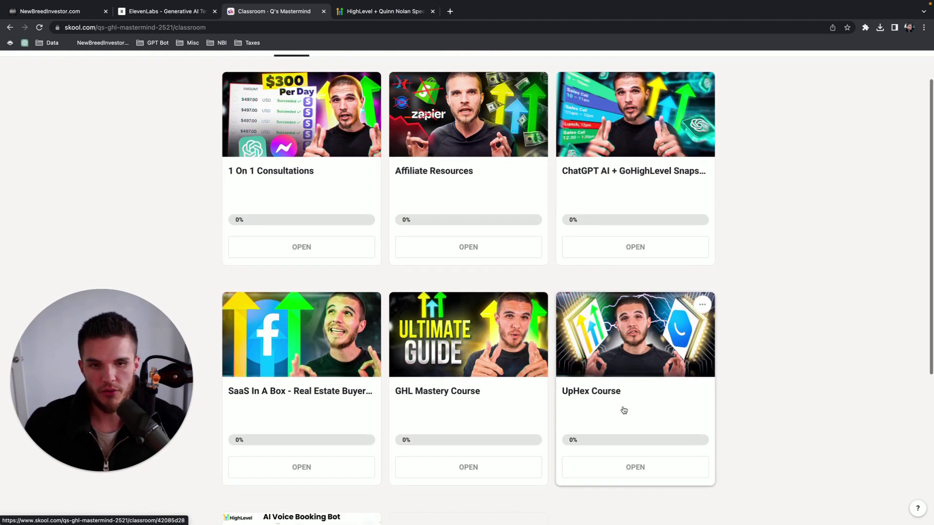
scroll(632, 346, down, 5)
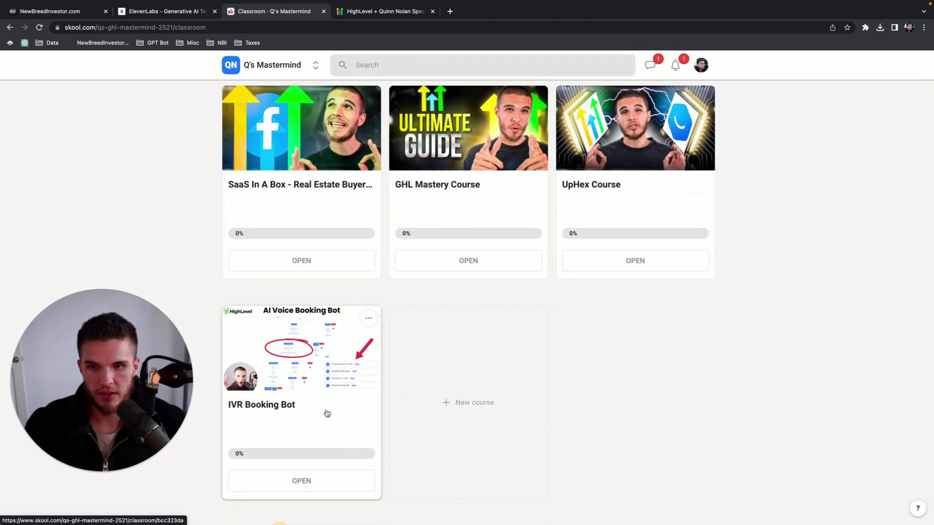
scroll(576, 408, up, 7)
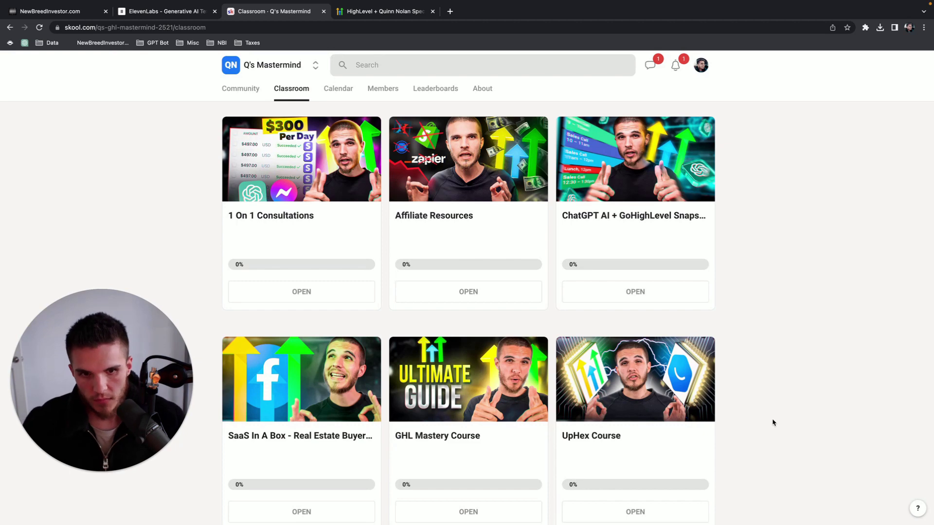
Step: Go back to the HighLevel trial page, highlight its main heading, and look over the page
click(407, 12)
drag(473, 134, 623, 158)
click(624, 158)
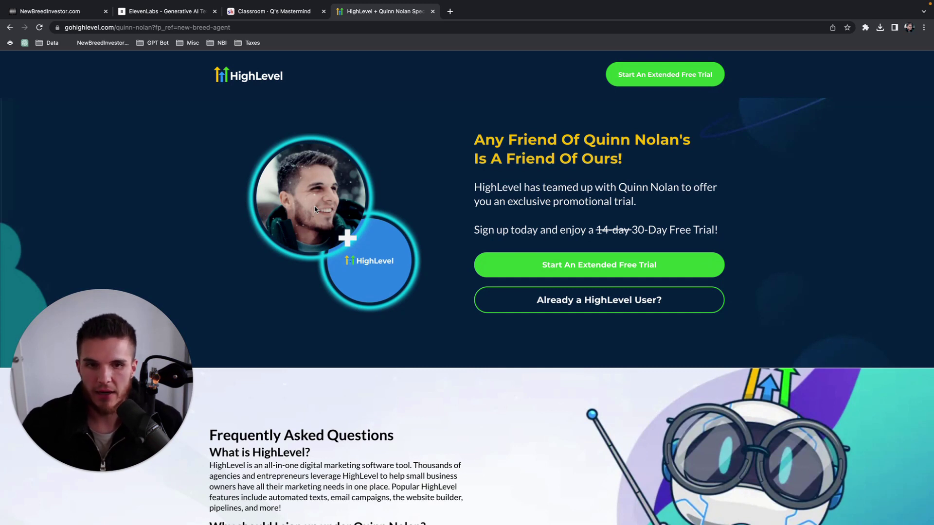
scroll(385, 230, down, 1)
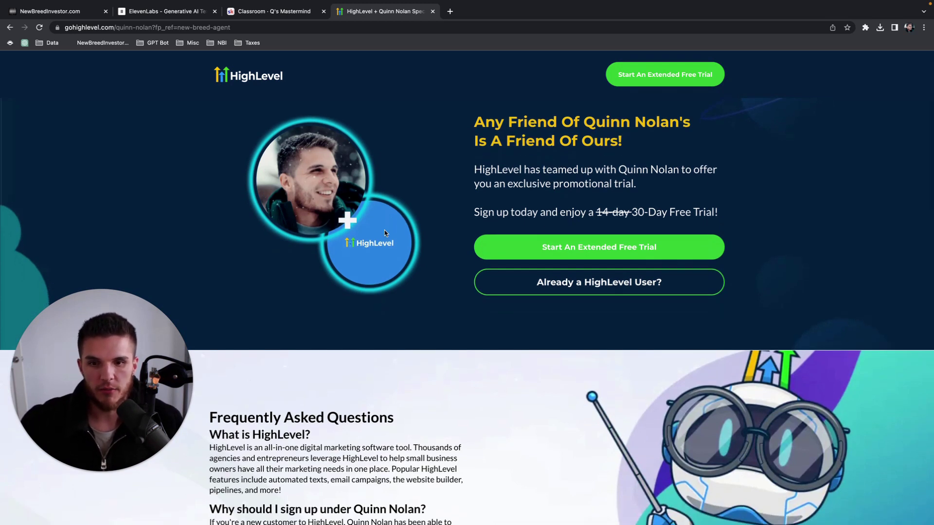